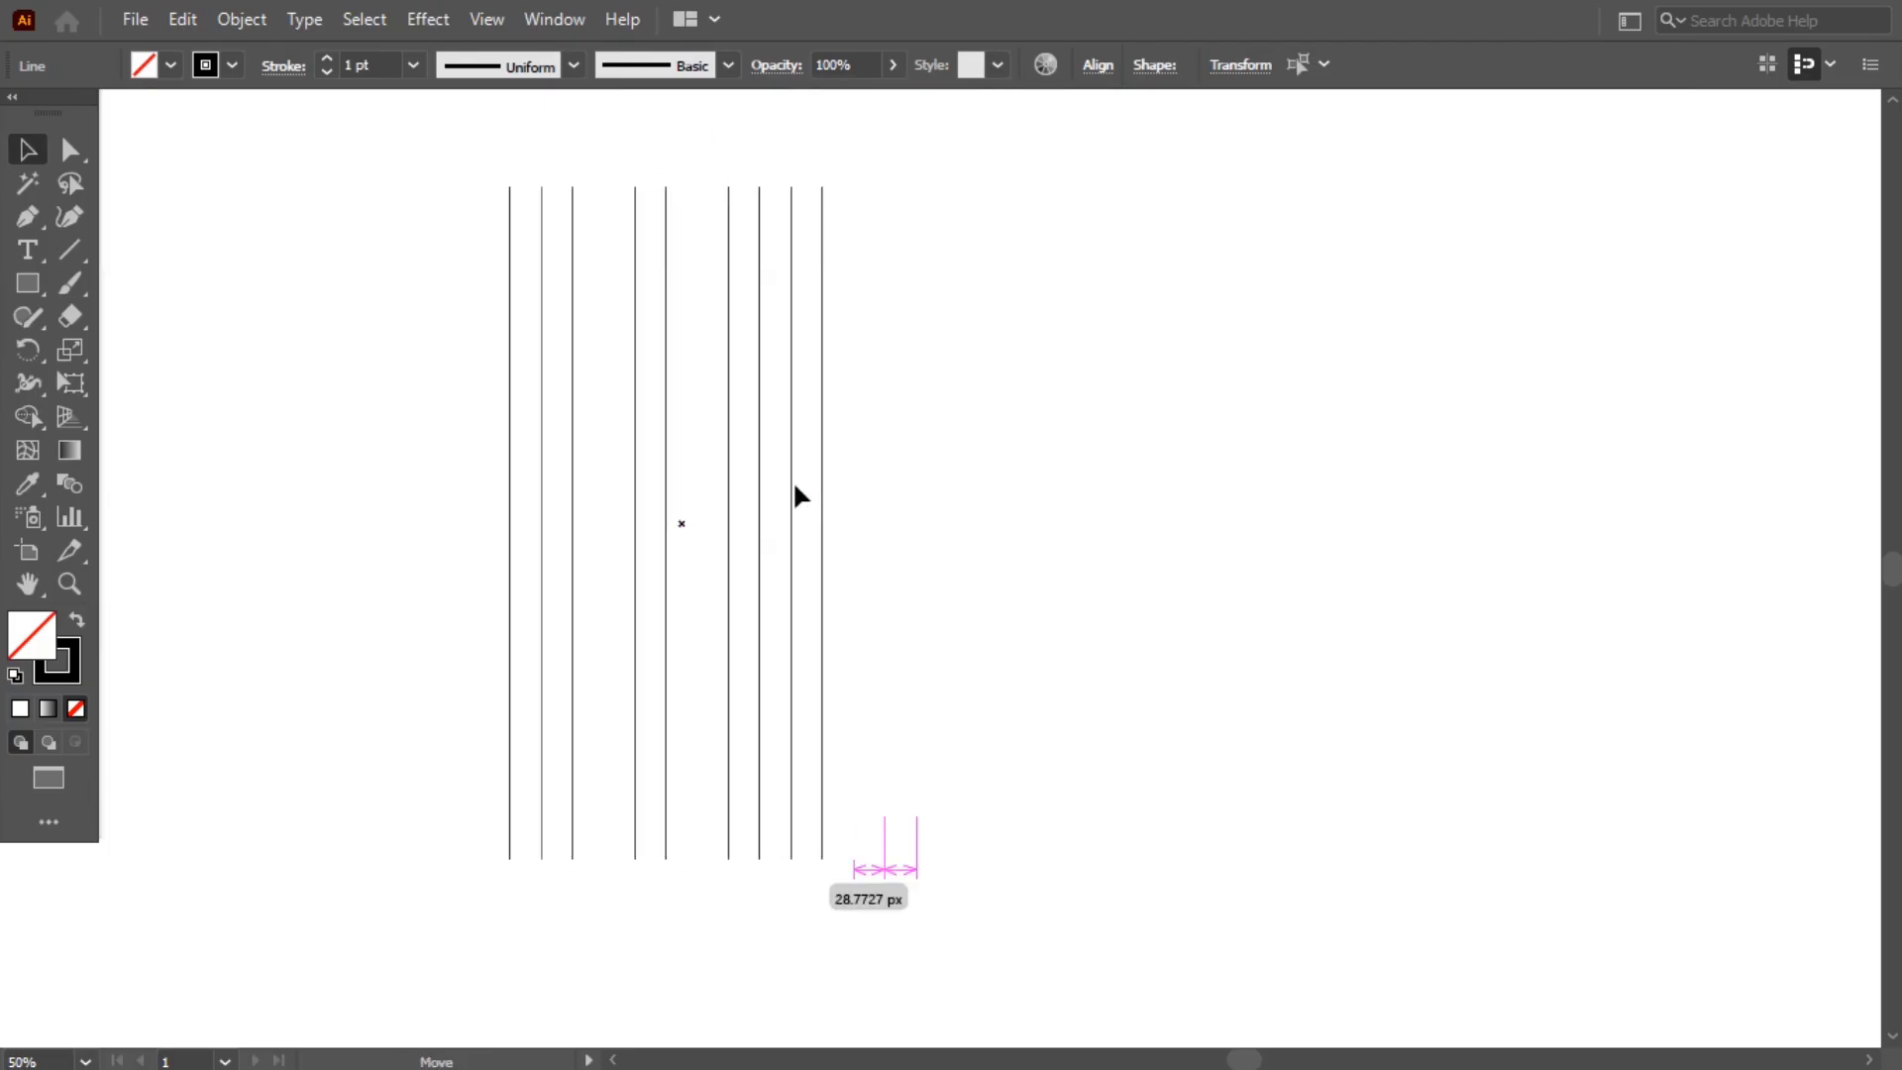
Step: Create a copy of all the vertical lines rotated by 60°
{"action": "right_click", "coordinate": [540, 252]}
{"action": "mouse_move", "coordinate": [704, 652]}
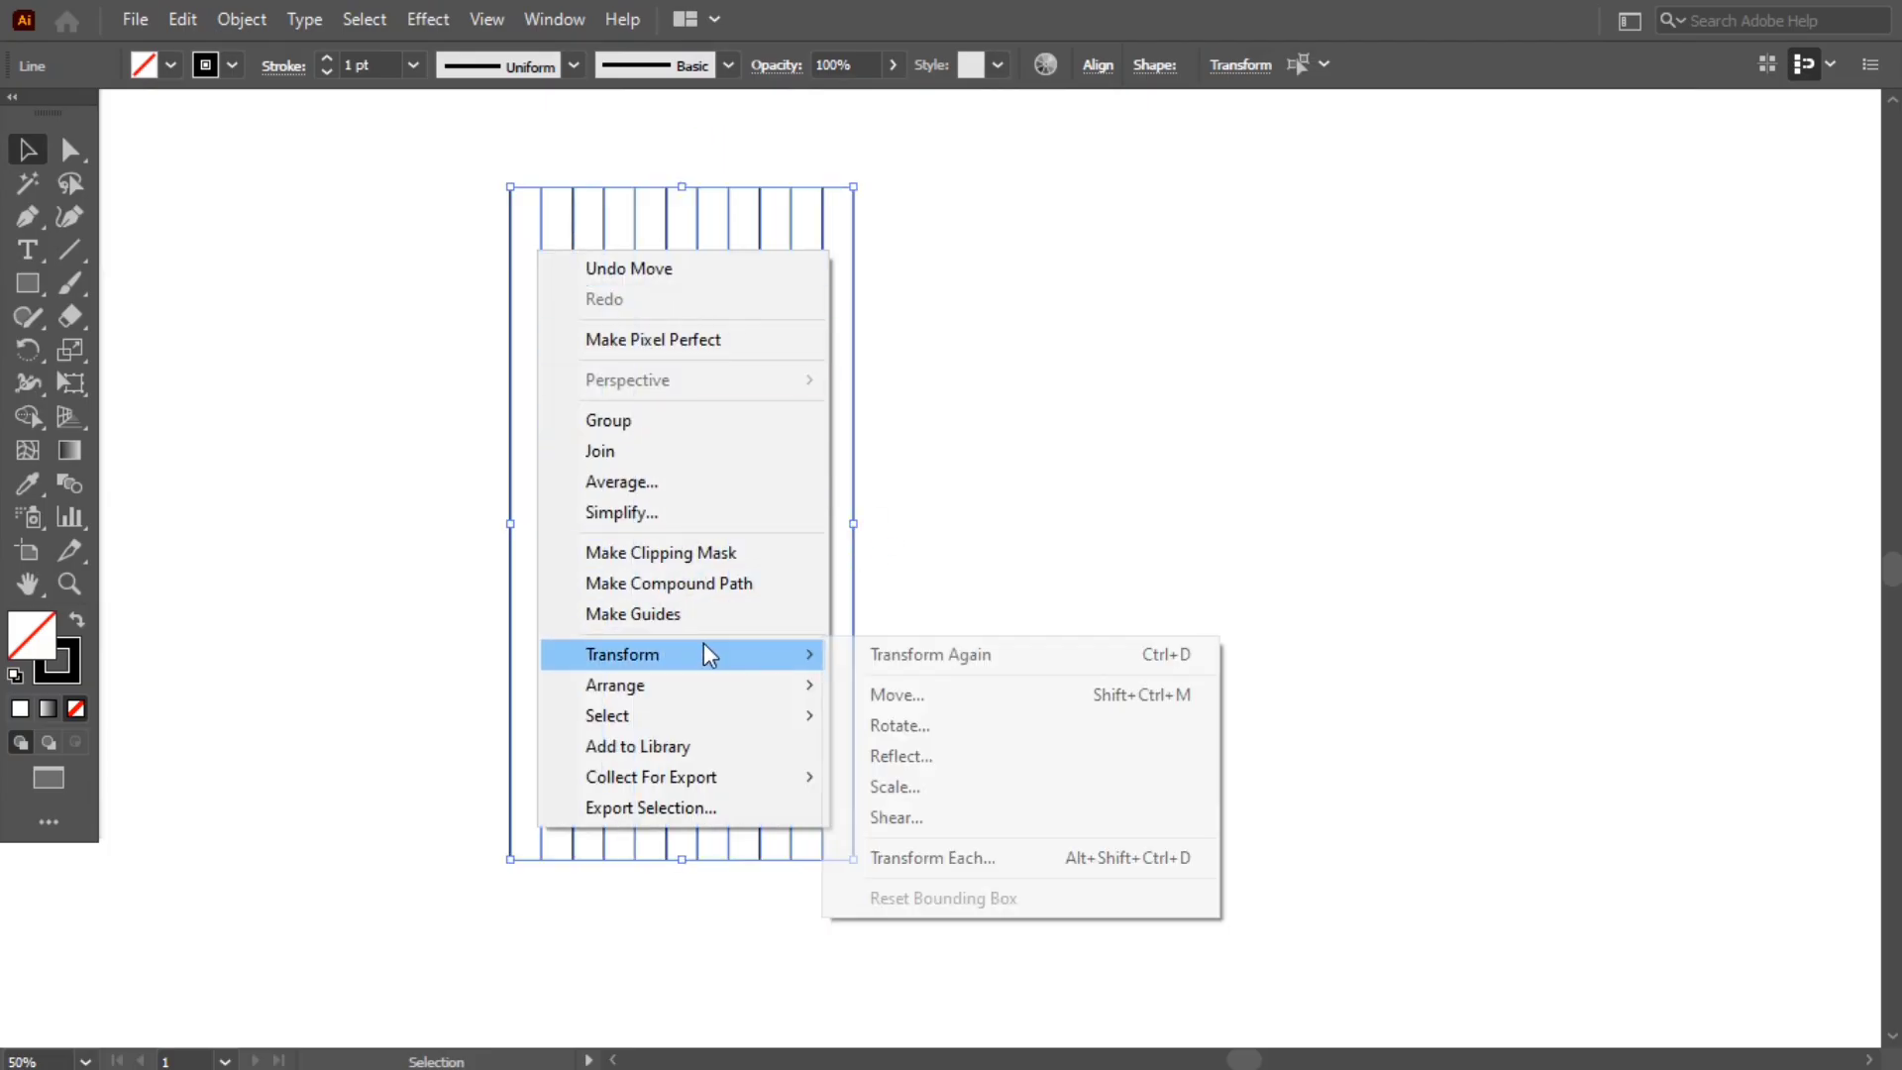
{"action": "left_click", "coordinate": [960, 727]}
{"action": "type", "text": "60"}
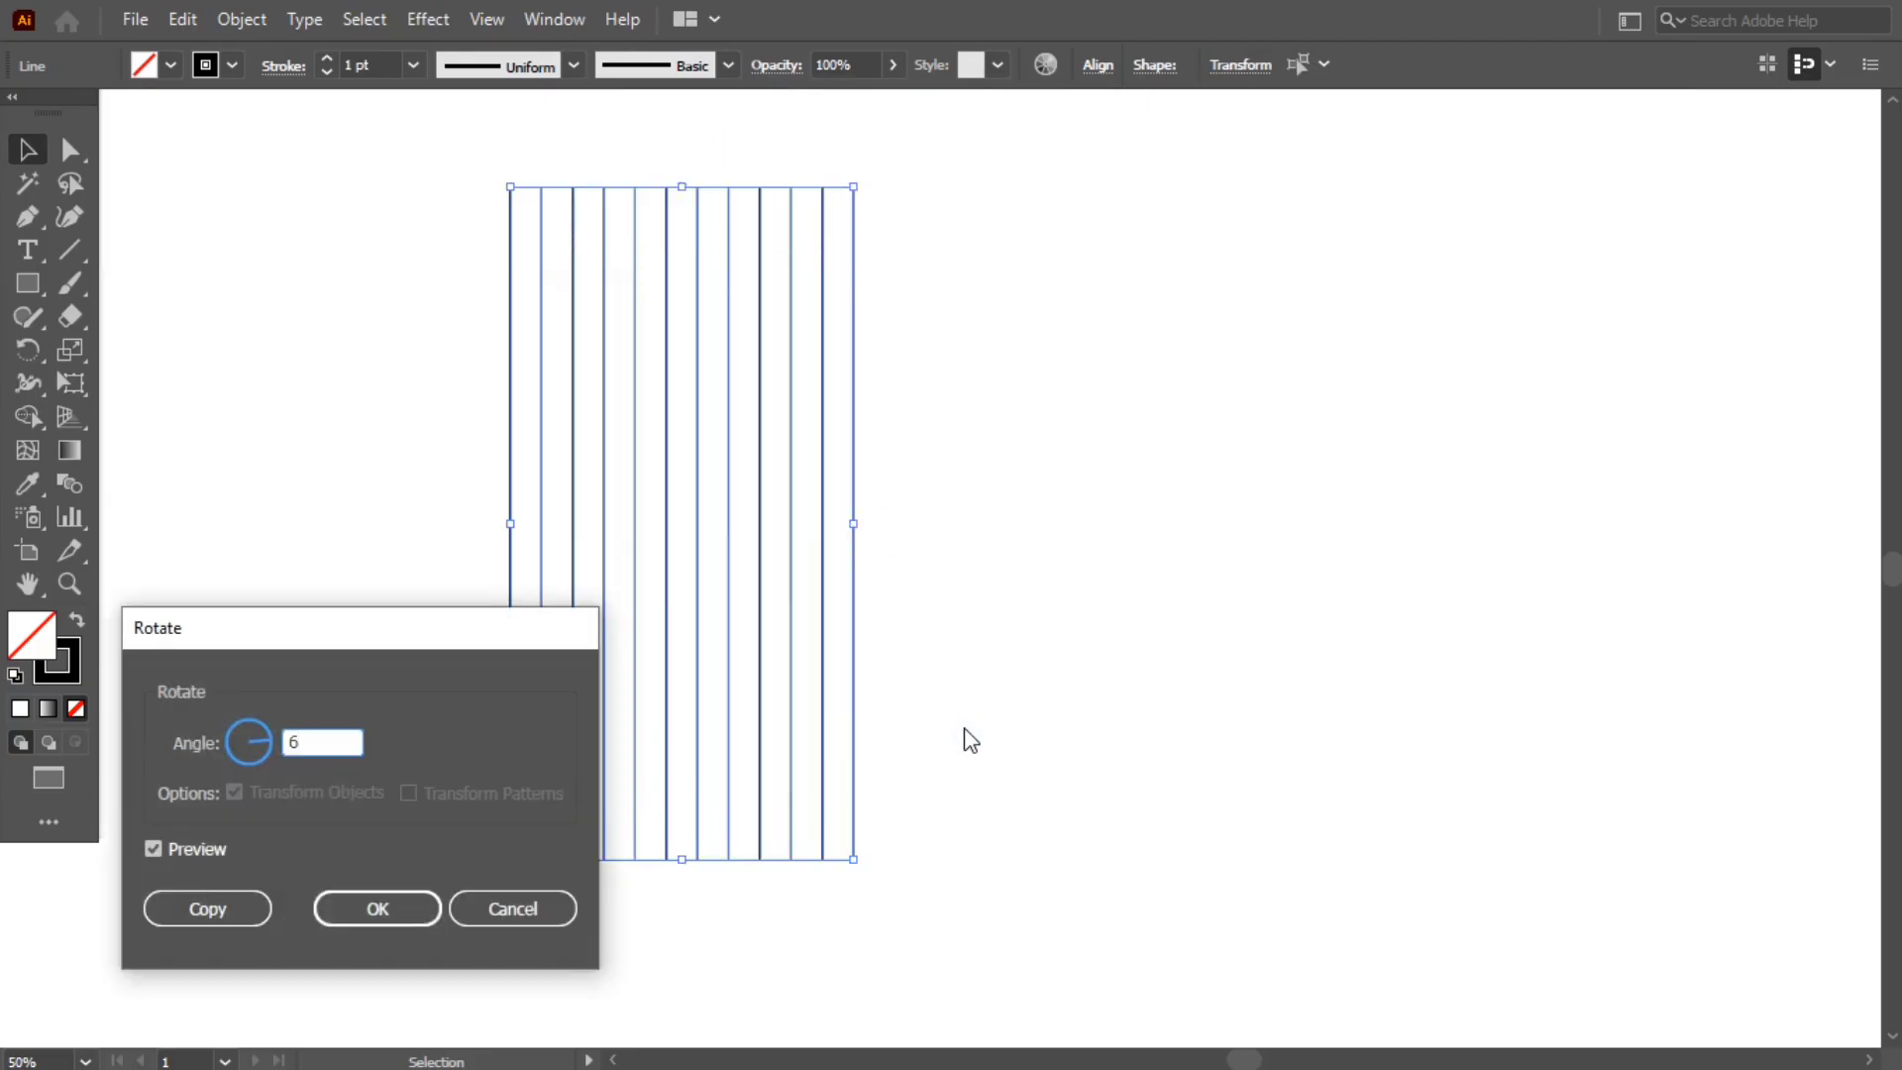
{"action": "left_click", "coordinate": [220, 906]}
Step: Create a copy of the rotated lines reflected across the vertical axis
{"action": "right_click", "coordinate": [359, 342]}
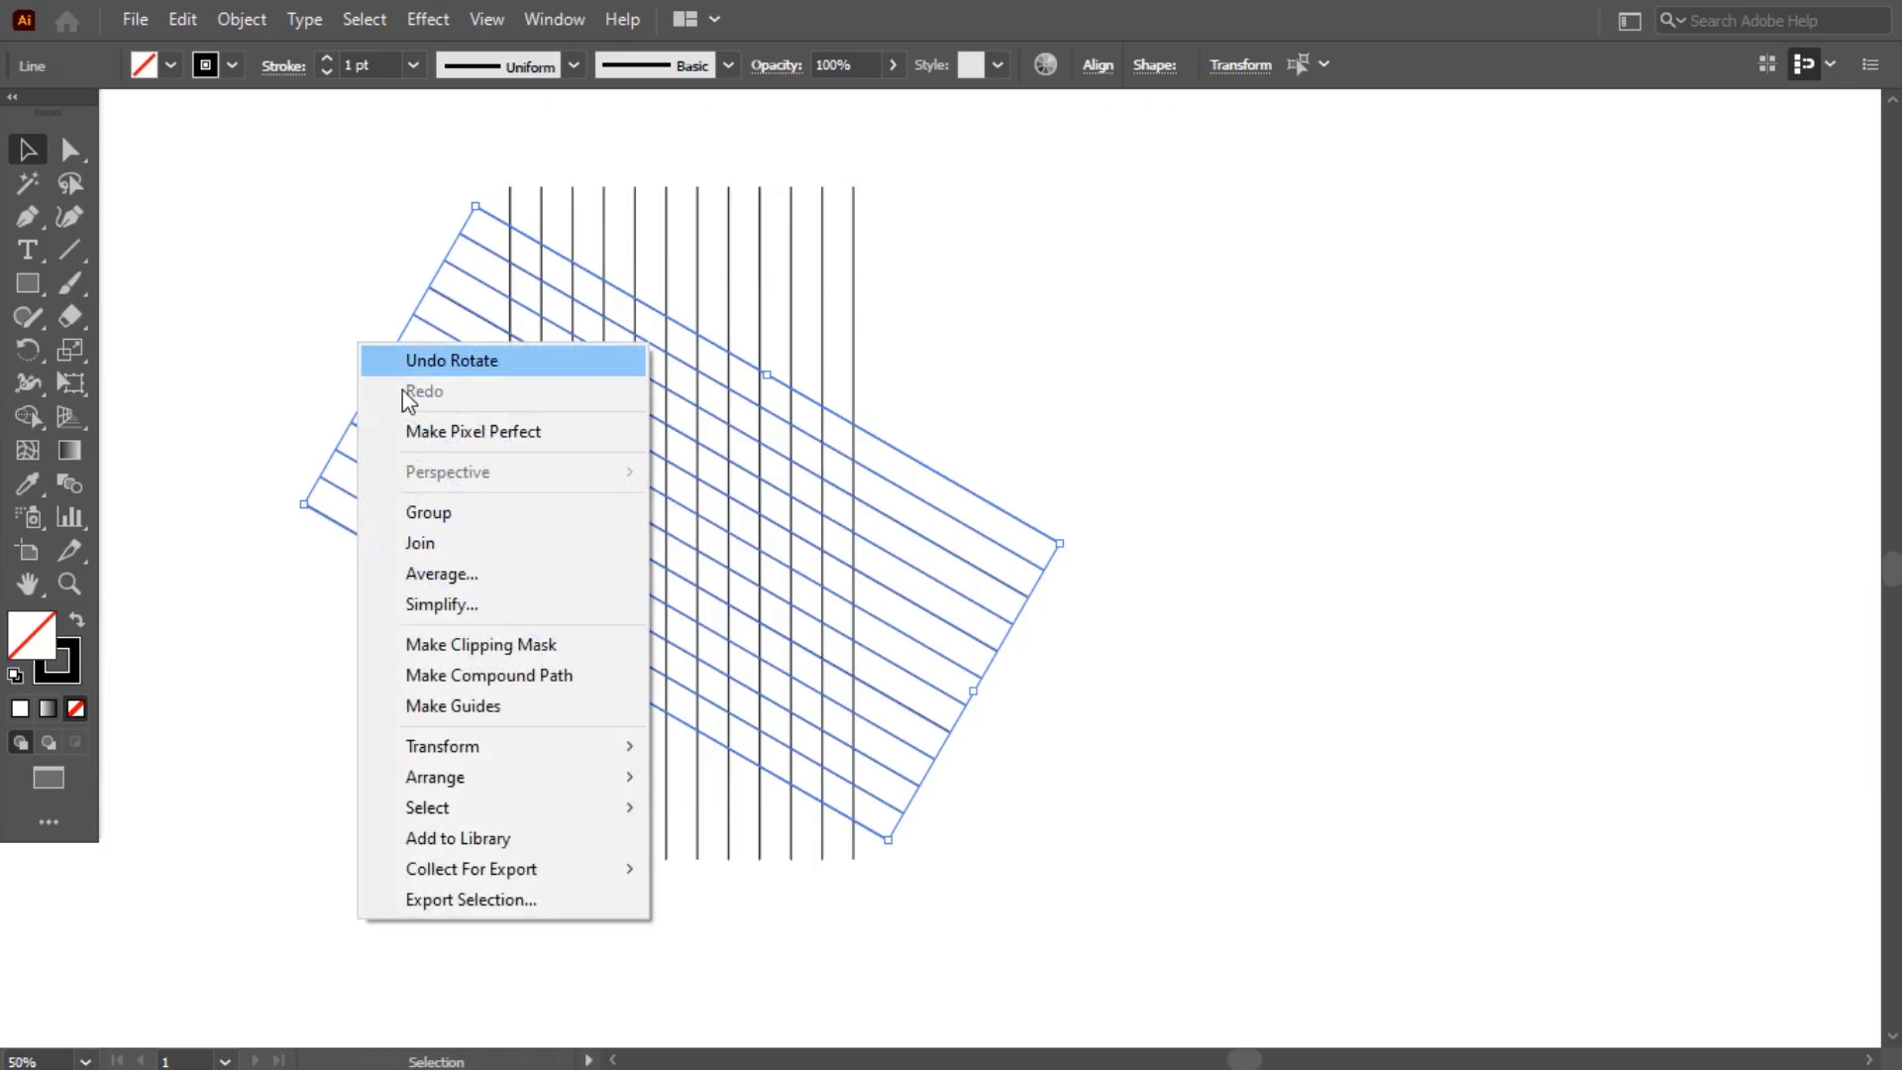
{"action": "mouse_move", "coordinate": [545, 746]}
{"action": "left_click", "coordinate": [769, 844]}
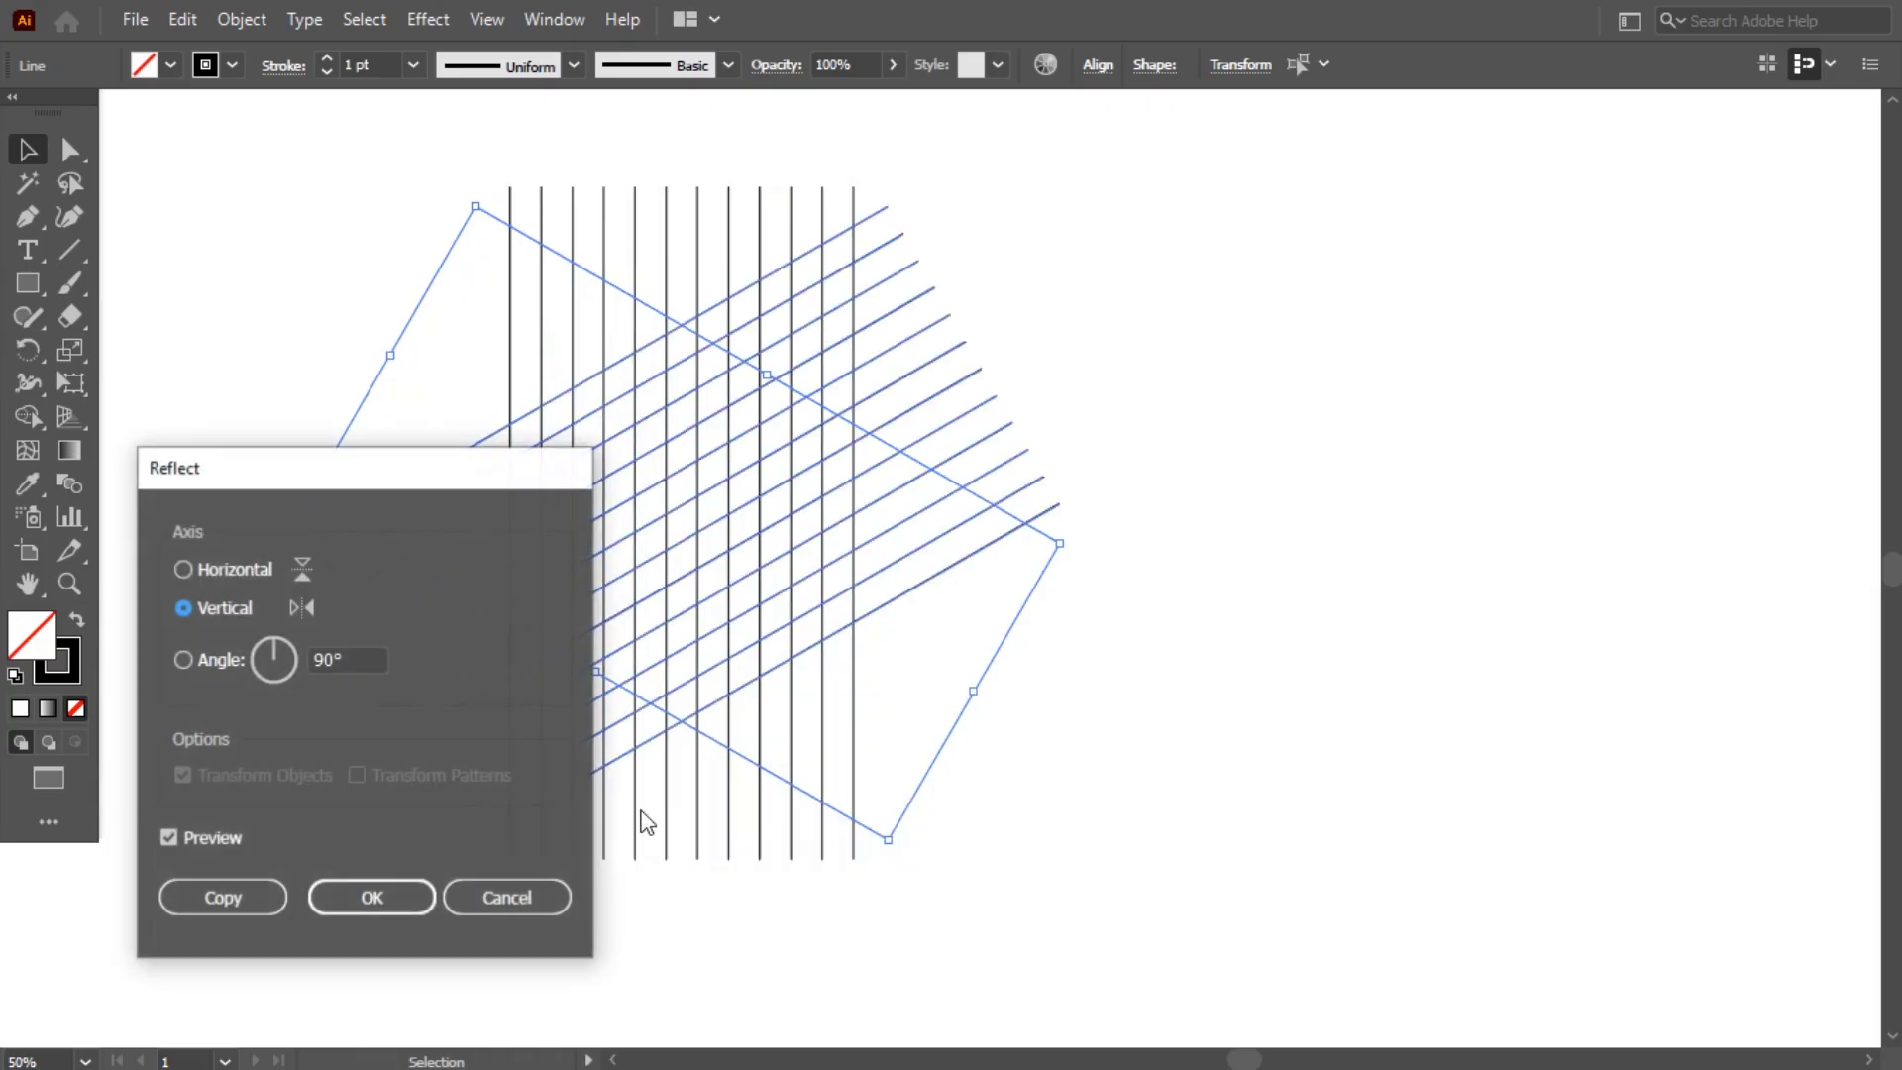
{"action": "left_click", "coordinate": [255, 896]}
Step: Select the whole line grid and enlarge it proportionally about its centre
{"action": "left_click", "coordinate": [305, 862]}
{"action": "left_click_drag", "start_coordinate": [339, 259], "coordinate": [1049, 806]}
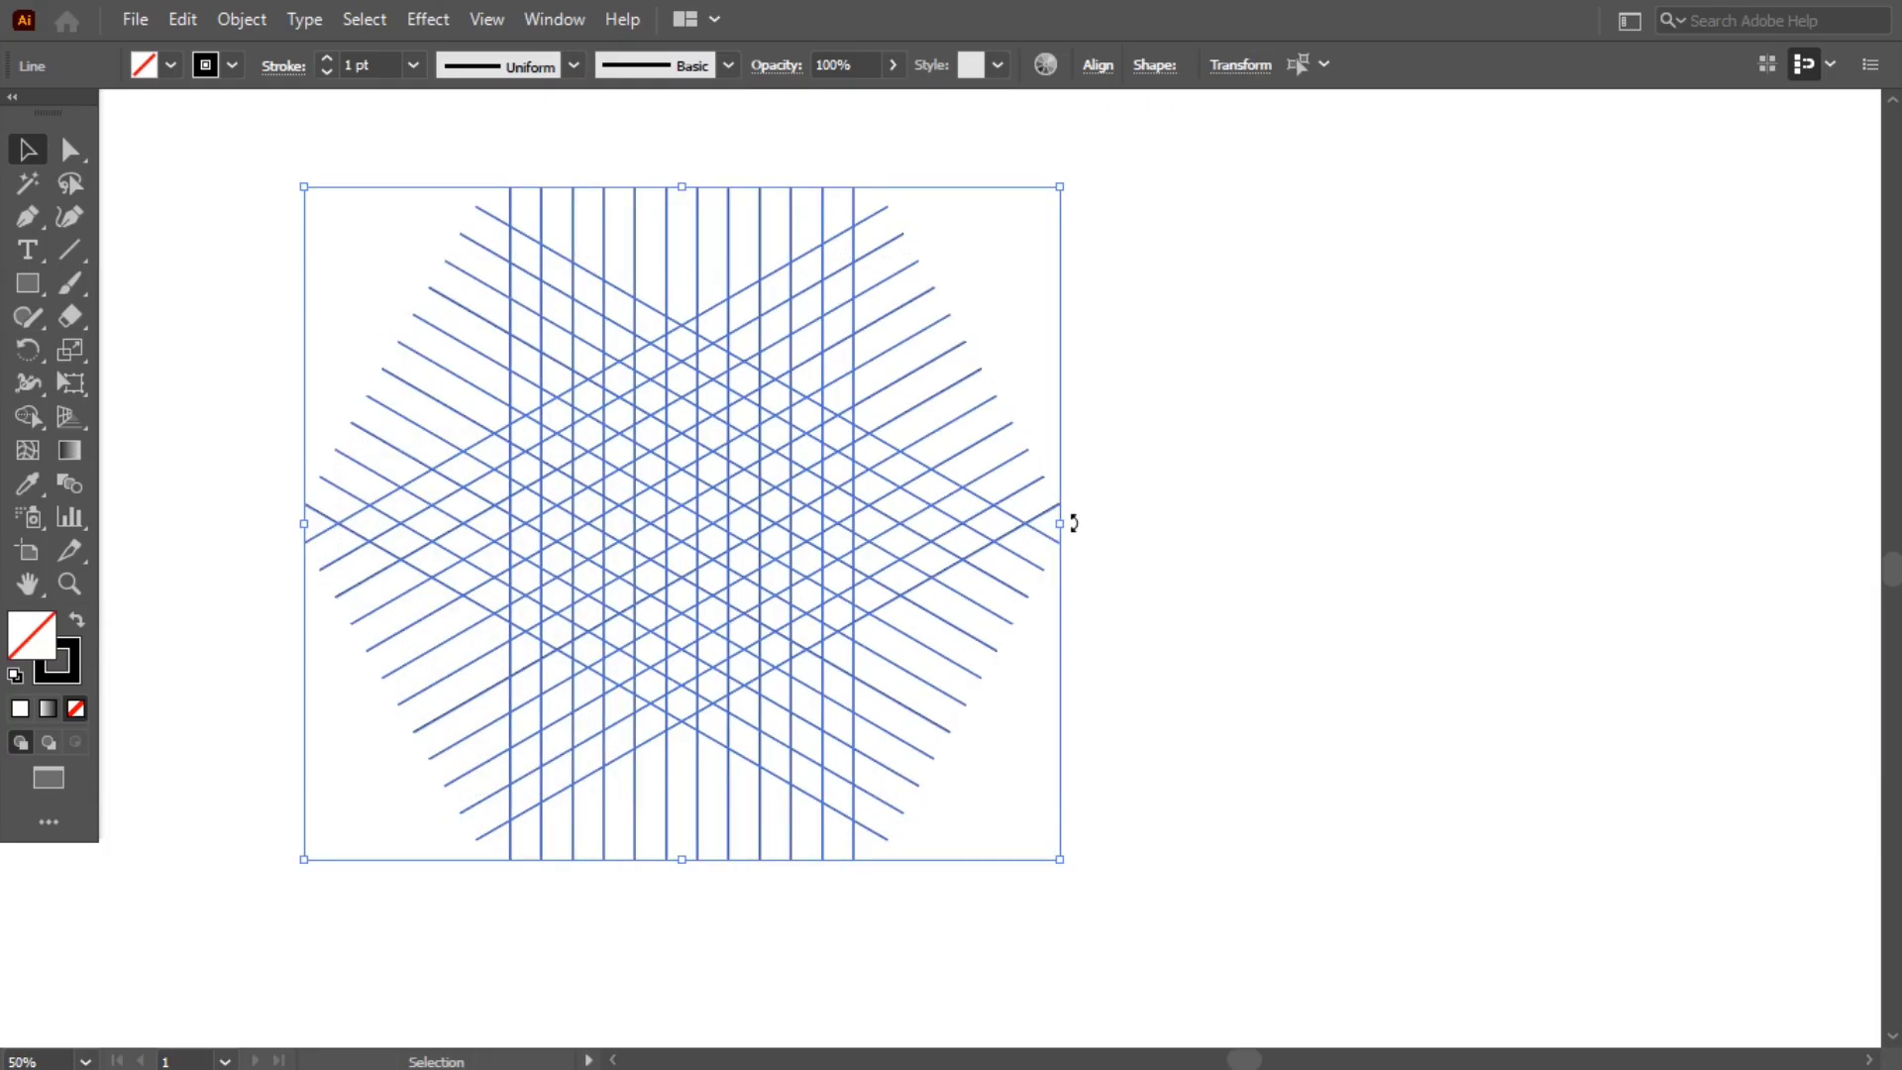
{"action": "left_click_drag", "start_coordinate": [1058, 526], "coordinate": [1571, 573]}
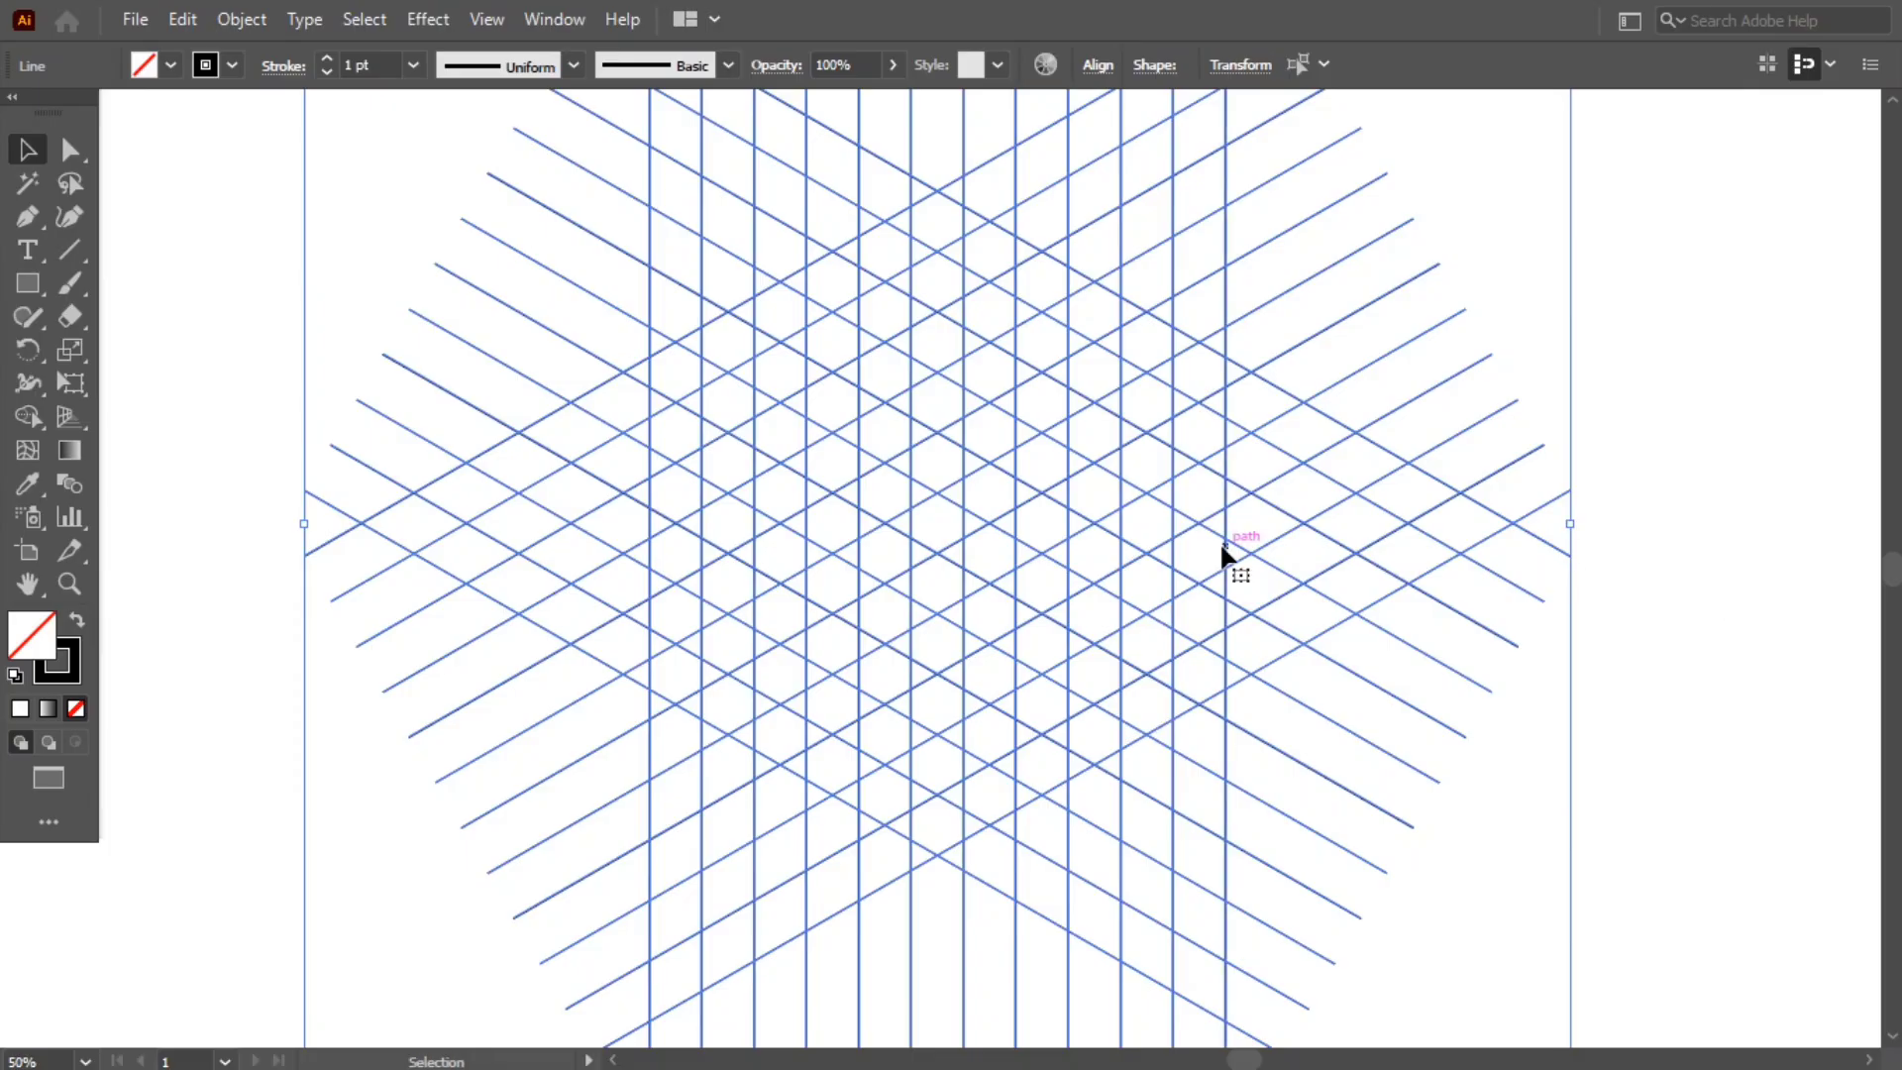
Step: With a black fill and the Shape Builder tool, merge grid cells into a slanted letter S on the grid's left half
{"action": "left_click", "coordinate": [43, 407]}
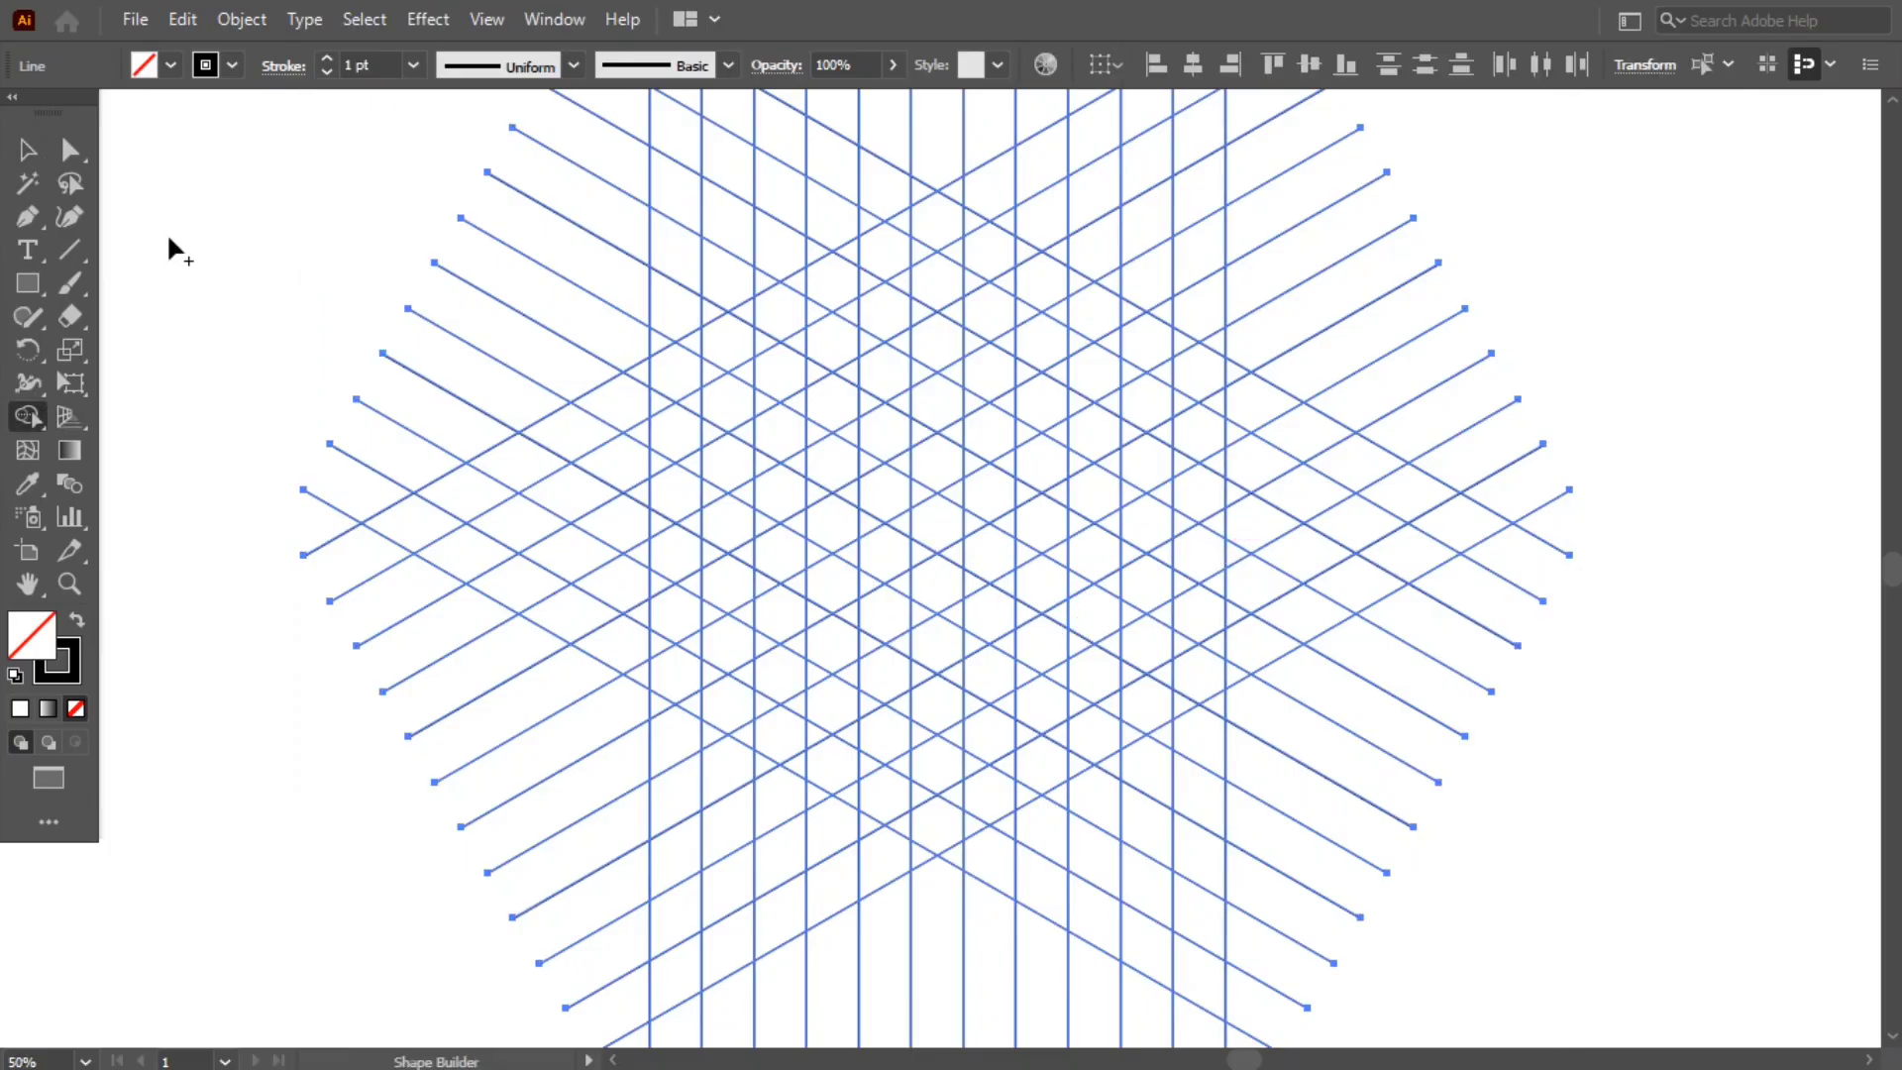
{"action": "left_click", "coordinate": [171, 66]}
{"action": "left_click", "coordinate": [74, 112]}
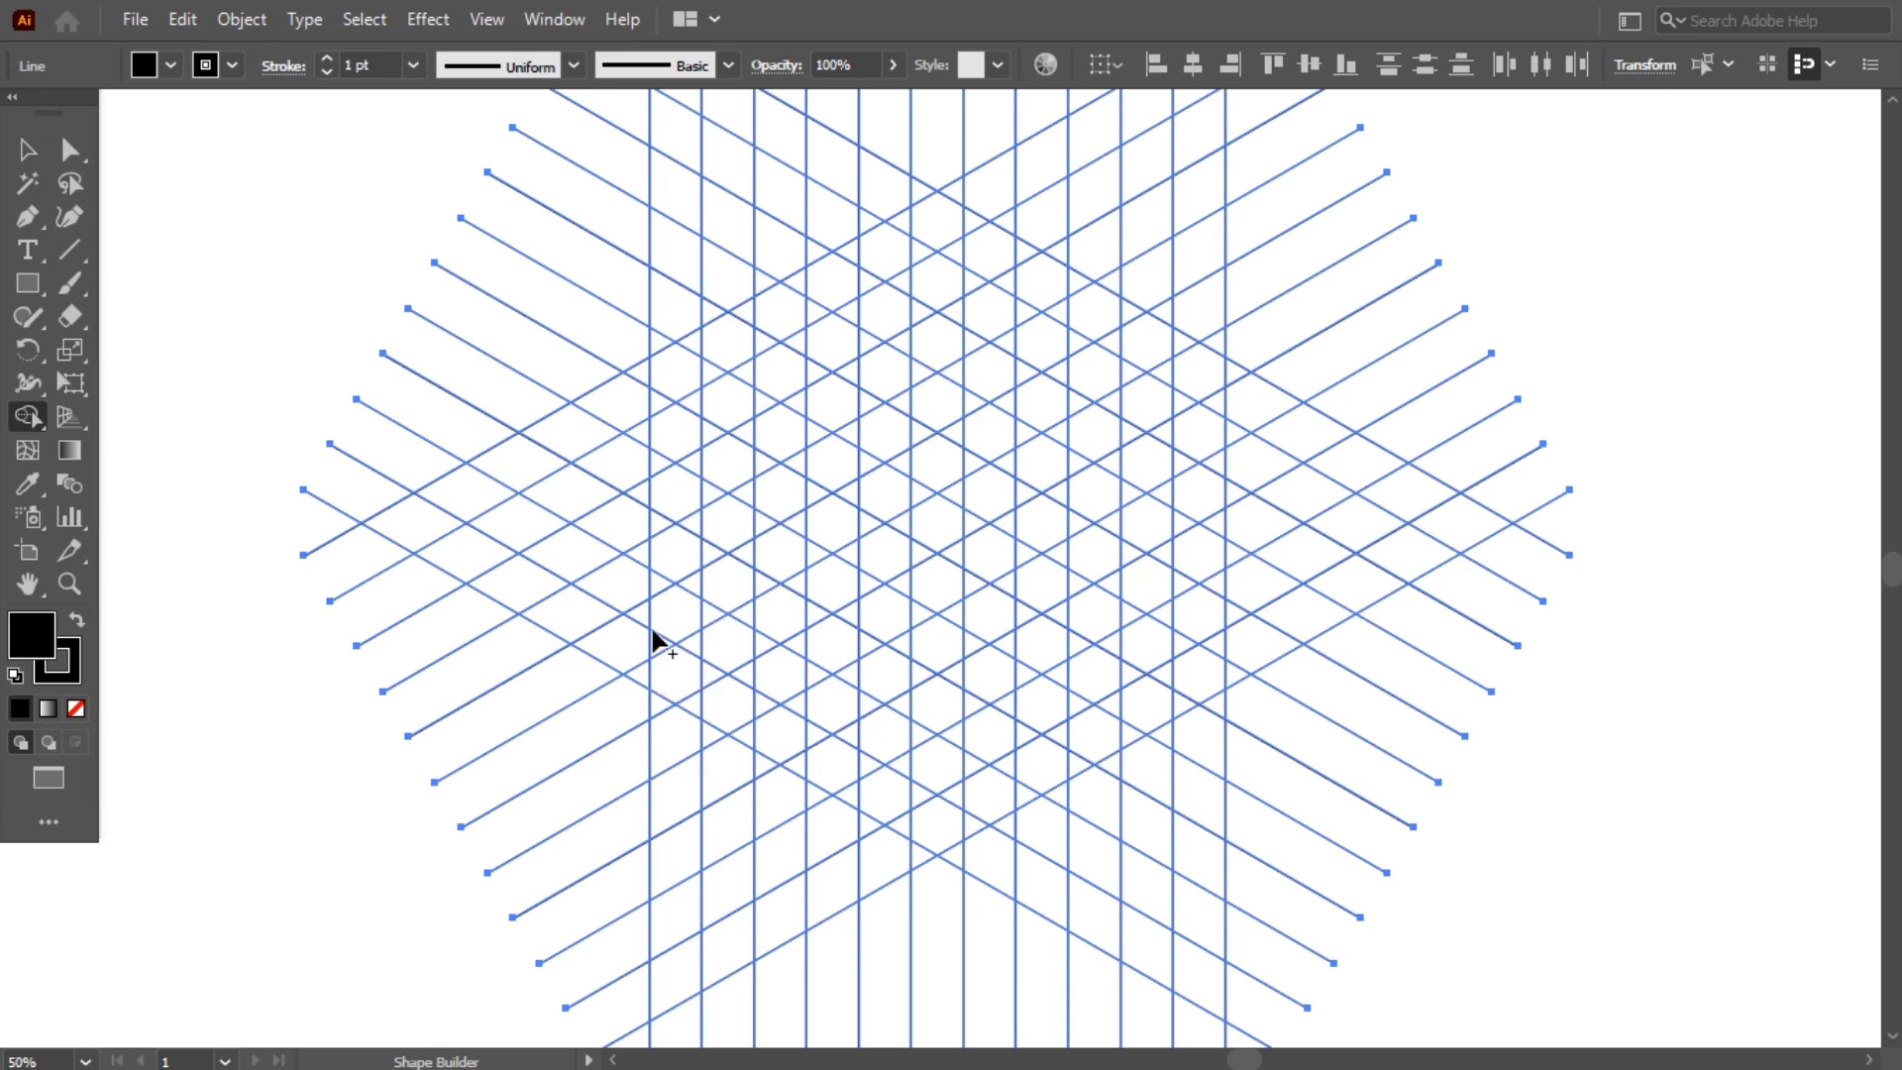
{"action": "mouse_move", "coordinate": [652, 651]}
{"action": "left_mouse_down"}
{"action": "mouse_move", "coordinate": [829, 754]}
{"action": "mouse_move", "coordinate": [898, 823]}
{"action": "mouse_move", "coordinate": [888, 682]}
{"action": "mouse_move", "coordinate": [691, 559]}
{"action": "mouse_move", "coordinate": [667, 402]}
{"action": "mouse_move", "coordinate": [885, 560]}
{"action": "left_mouse_up"}
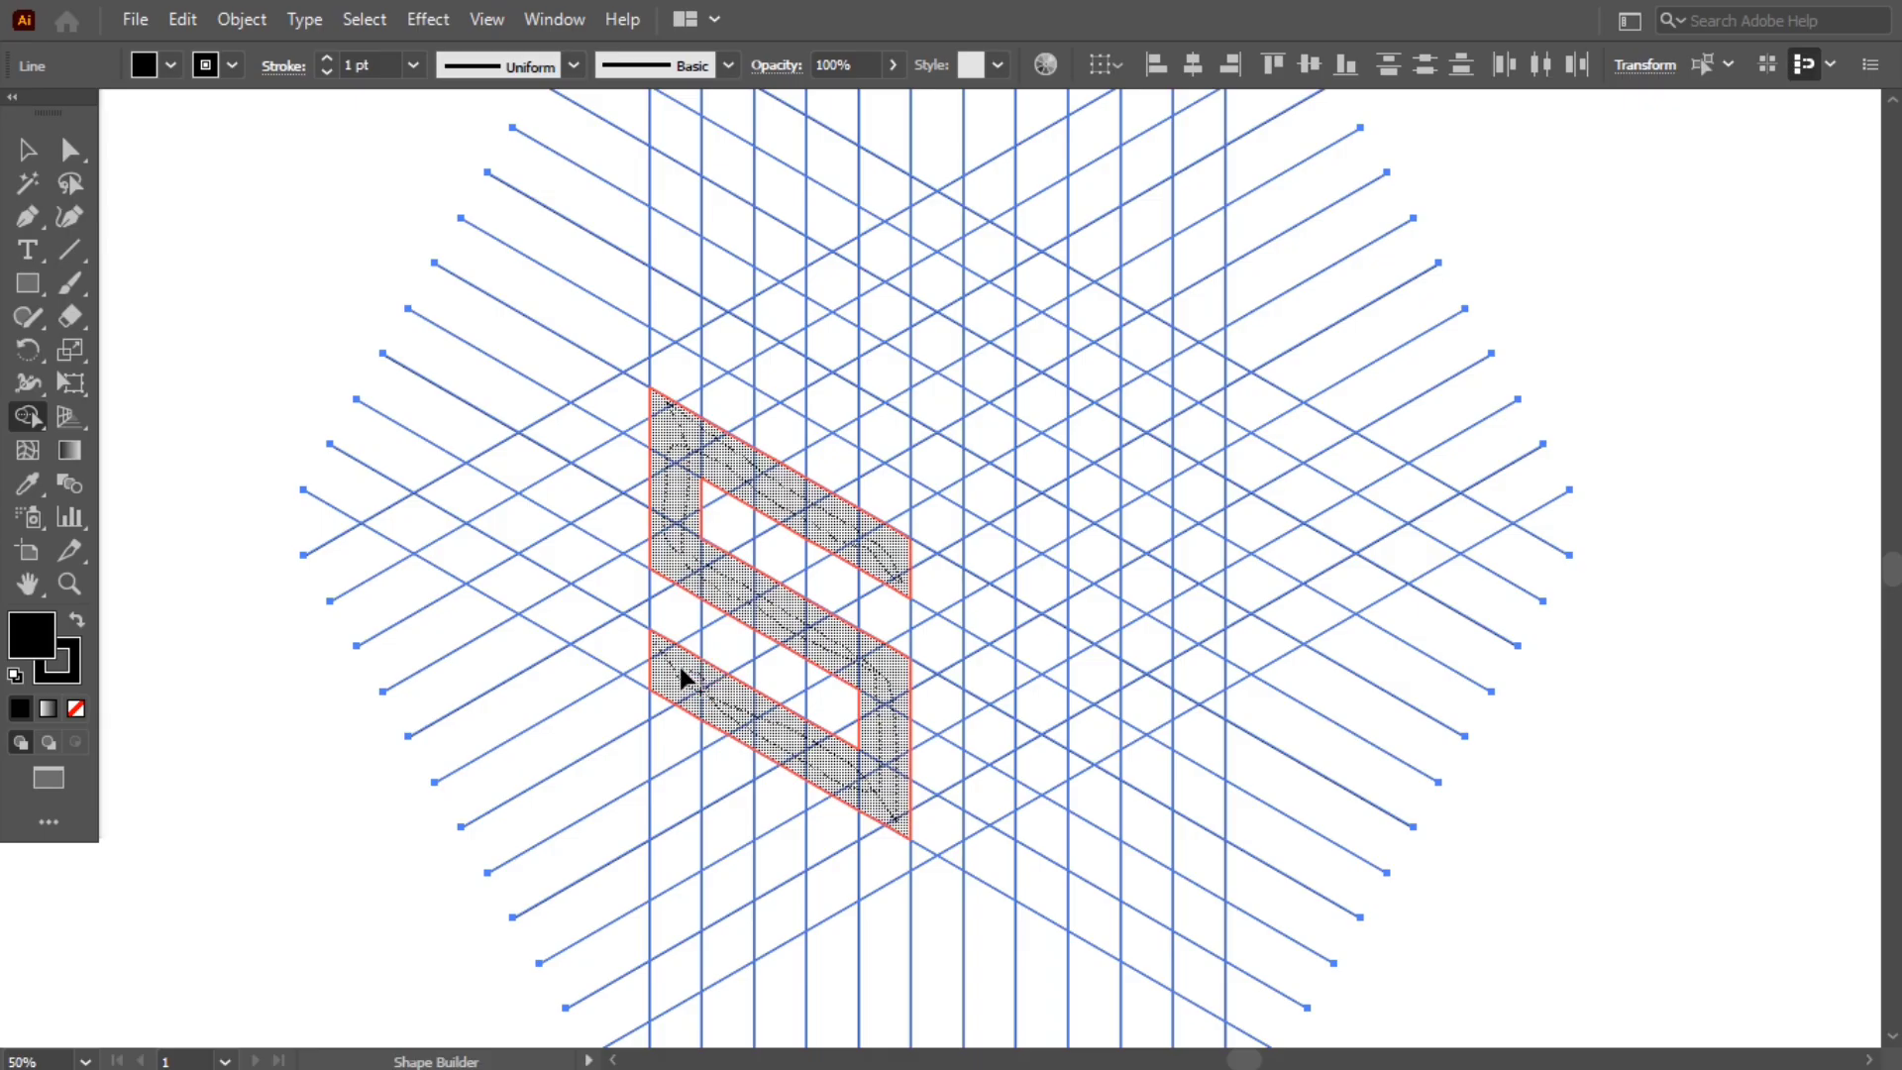
{"action": "left_click_drag", "start_coordinate": [682, 678], "coordinate": [684, 679]}
Step: Merge grid cells with the Shape Builder into a slanted letter M mirroring the S on the grid's right half
{"action": "mouse_move", "coordinate": [979, 833]}
{"action": "left_mouse_down"}
{"action": "mouse_move", "coordinate": [987, 555]}
{"action": "mouse_move", "coordinate": [1087, 500]}
{"action": "mouse_move", "coordinate": [1086, 761]}
{"action": "left_mouse_up"}
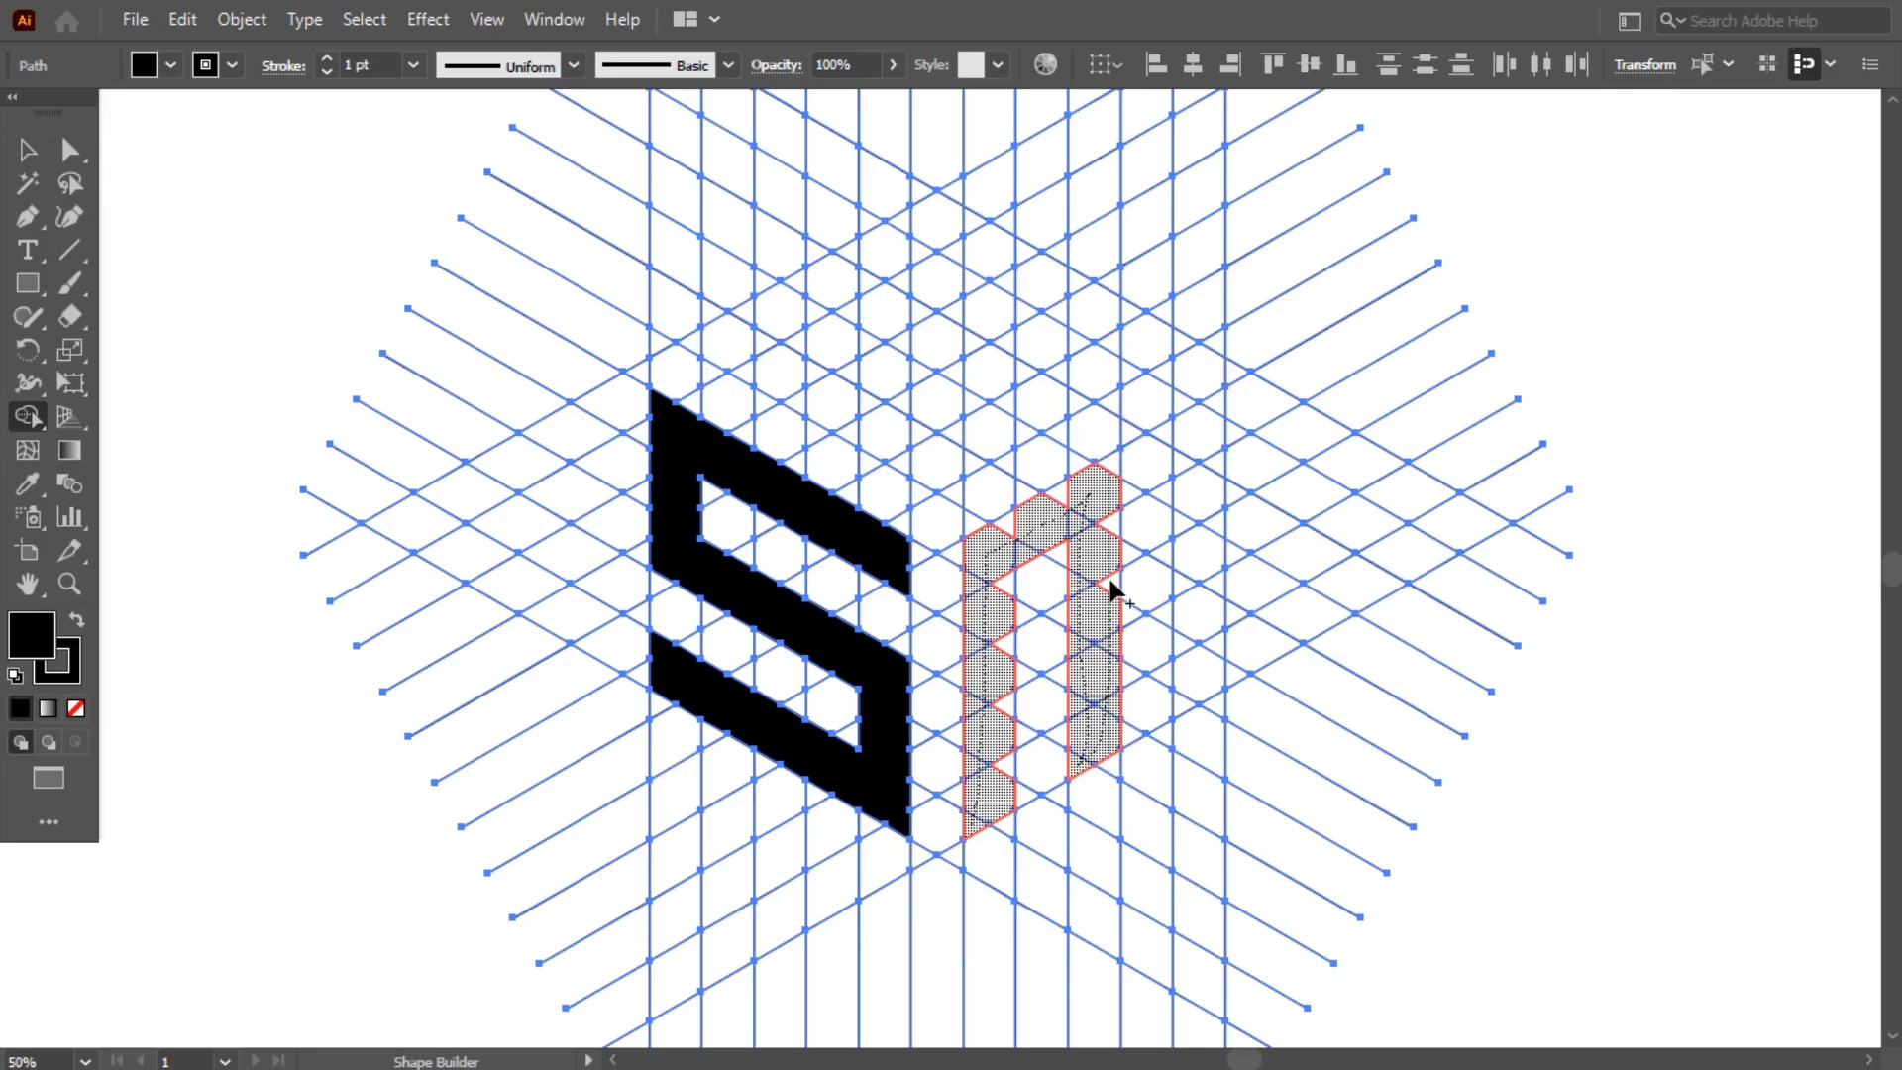
{"action": "mouse_move", "coordinate": [1112, 525]}
{"action": "left_mouse_down"}
{"action": "mouse_move", "coordinate": [1215, 404]}
{"action": "mouse_move", "coordinate": [1210, 693]}
{"action": "left_mouse_up"}
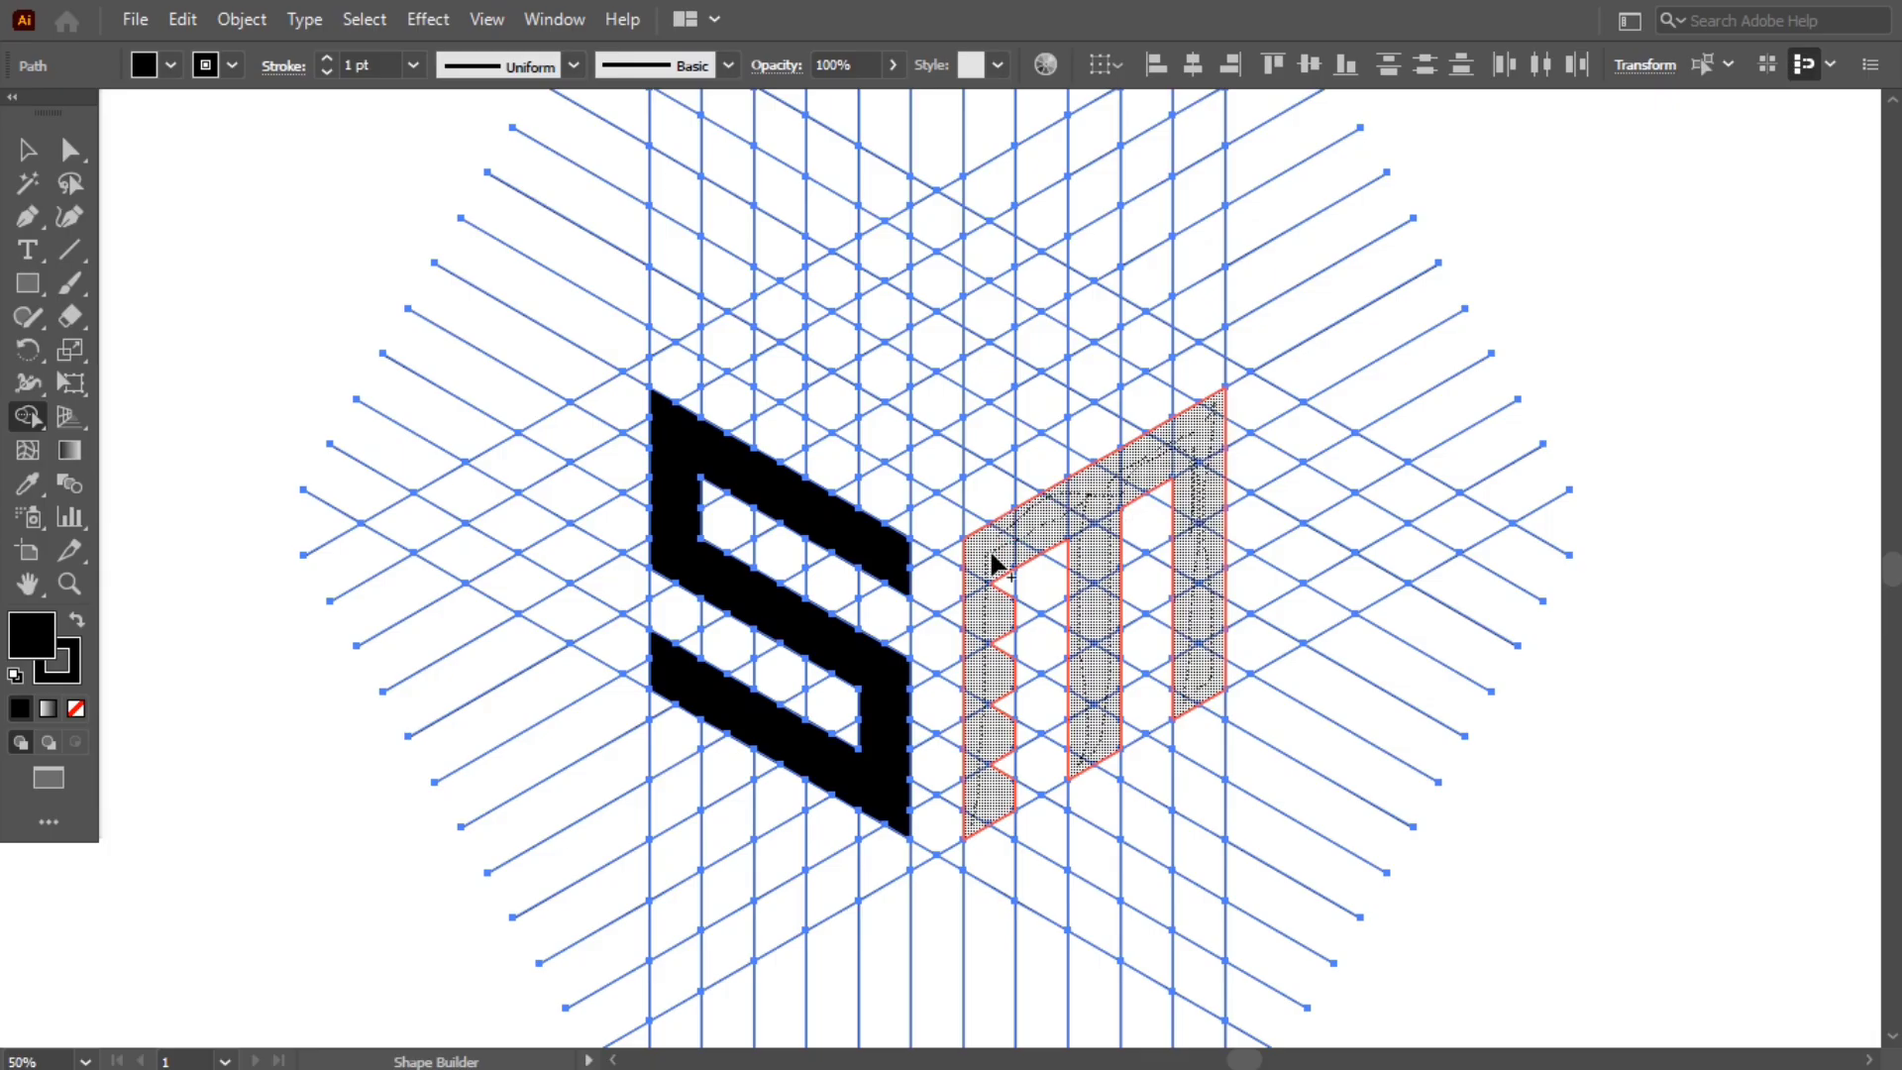
{"action": "left_click_drag", "start_coordinate": [1006, 783], "coordinate": [1002, 788]}
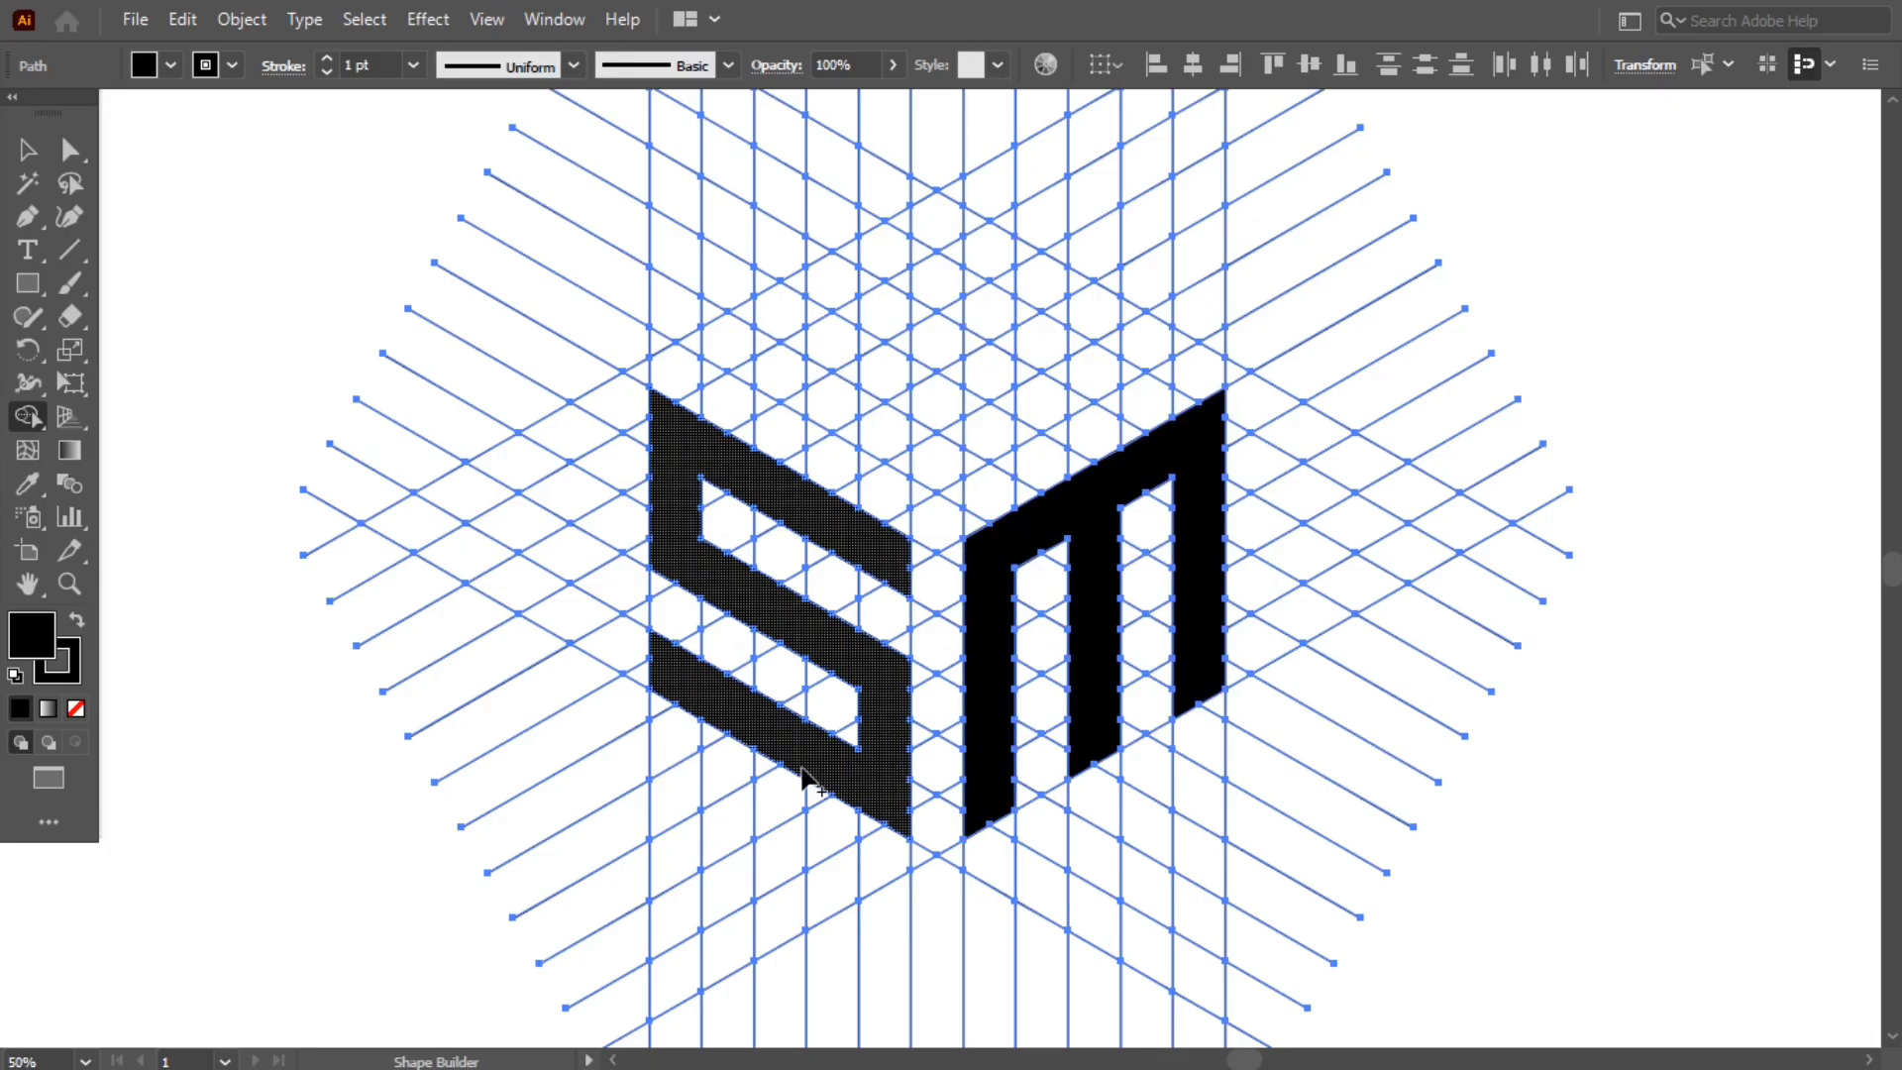
Step: Select all the leftover grid lines with the Magic Wand and delete them, keeping only the black S and M
{"action": "key", "text": "v"}
{"action": "left_click", "coordinate": [157, 212]}
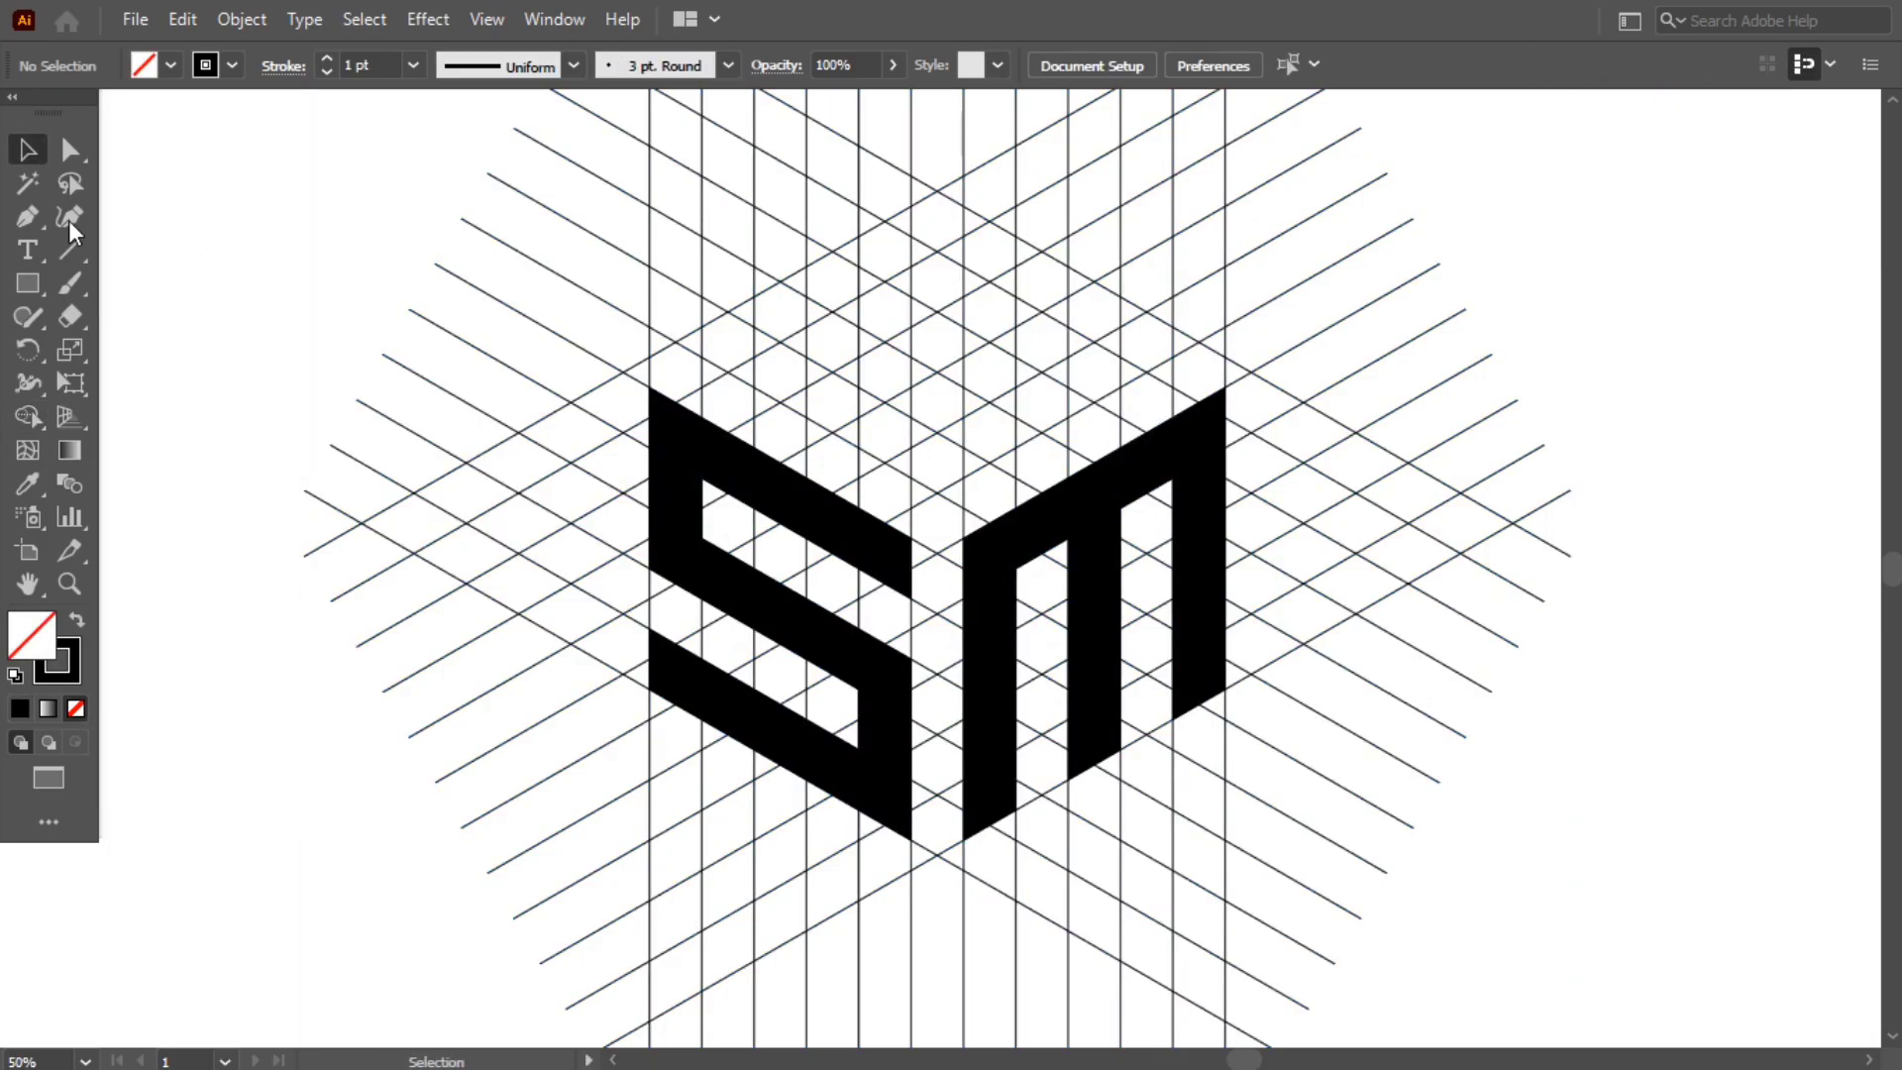
{"action": "key", "text": "y"}
{"action": "left_click", "coordinate": [510, 431]}
{"action": "key", "text": "Delete"}
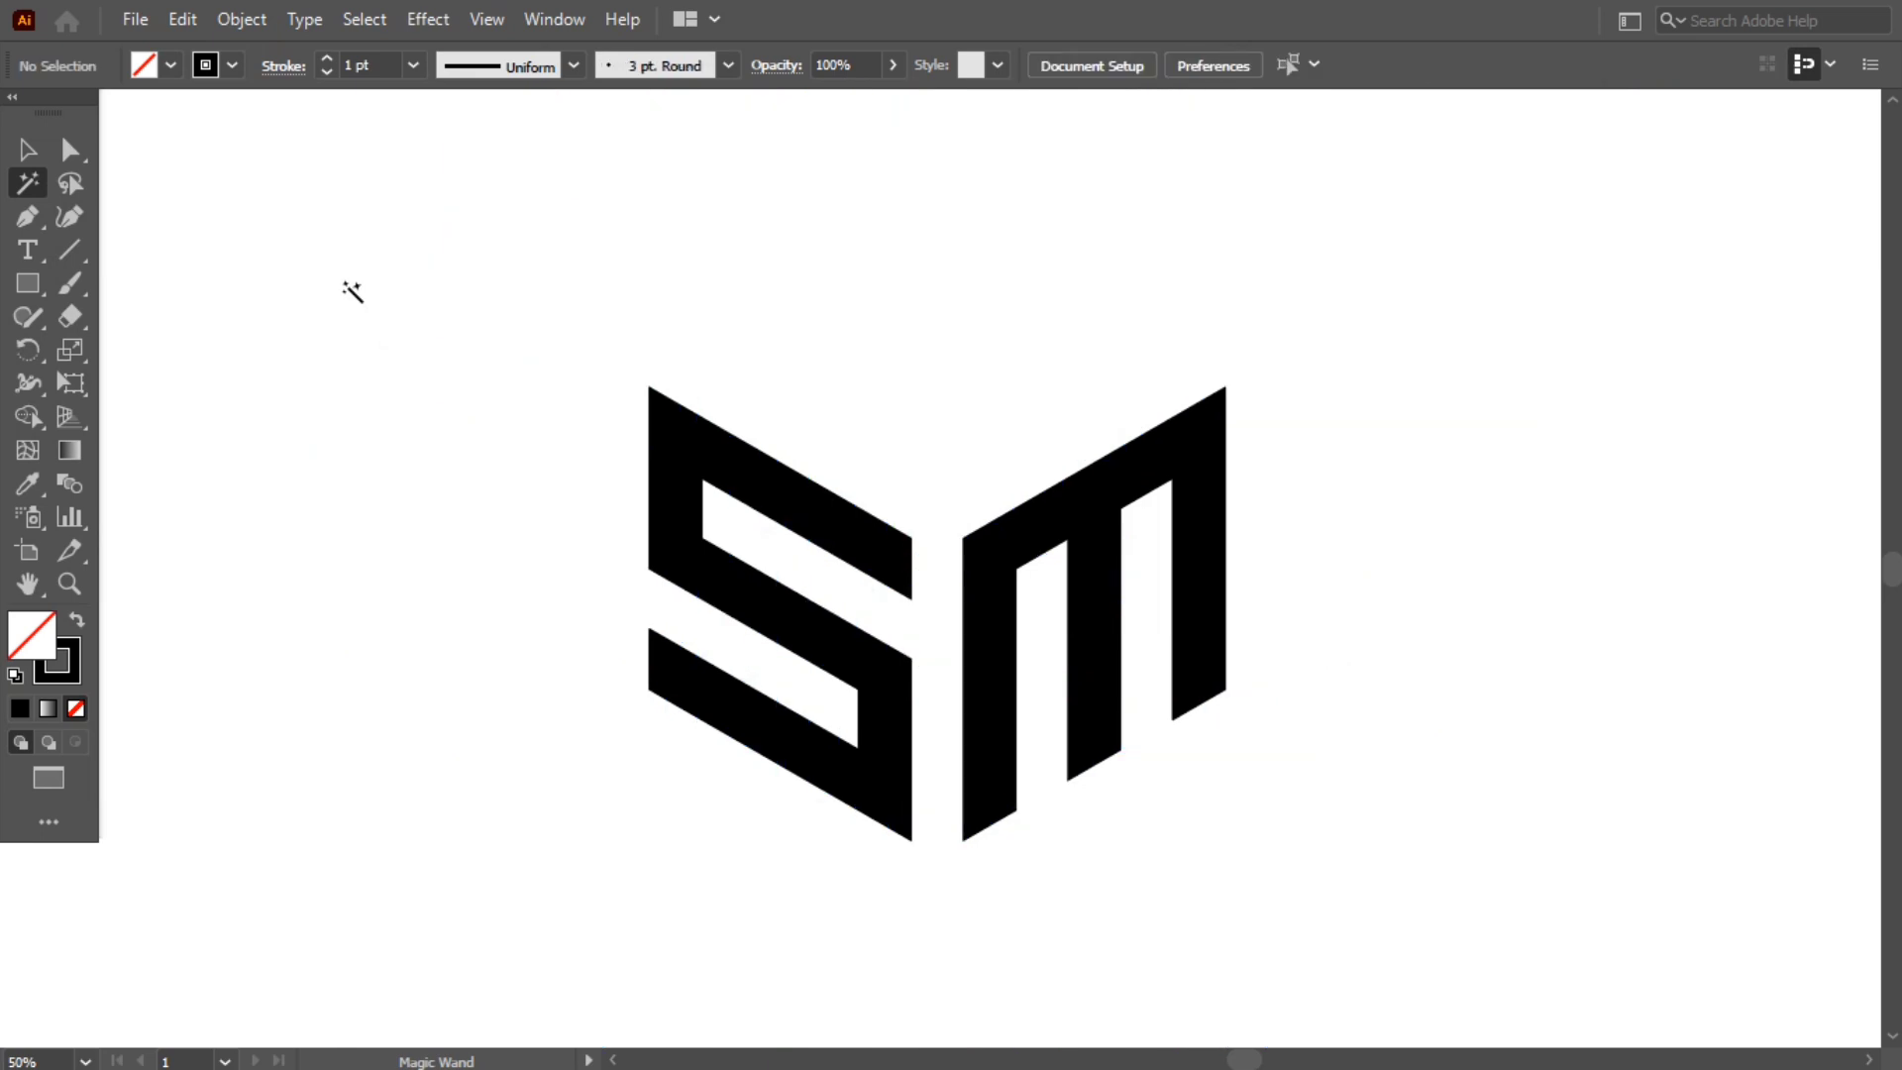
Step: Select both letters and set their stroke weight to 15 pt
{"action": "left_click", "coordinate": [27, 149]}
{"action": "left_click_drag", "start_coordinate": [544, 404], "coordinate": [1194, 771]}
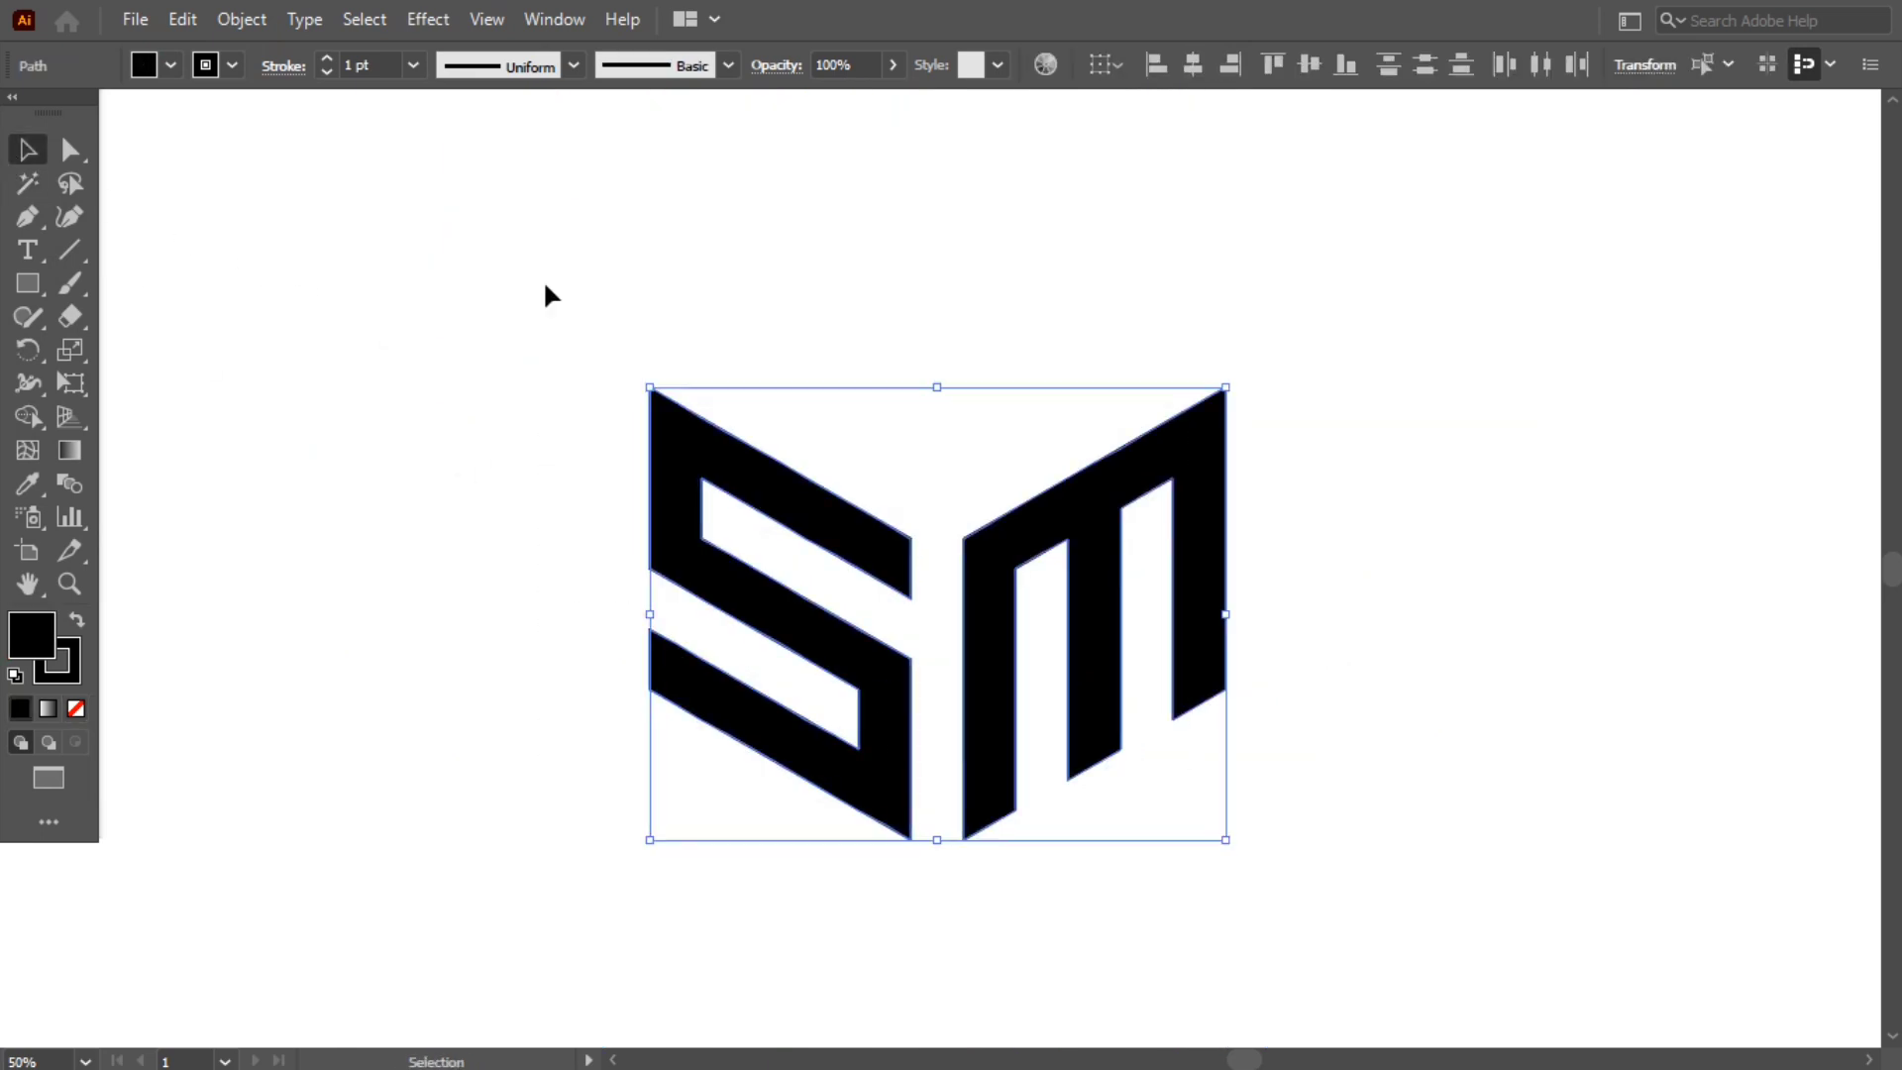
{"action": "scroll", "coordinate": [388, 66], "scroll_direction": "up", "scroll_amount": 15}
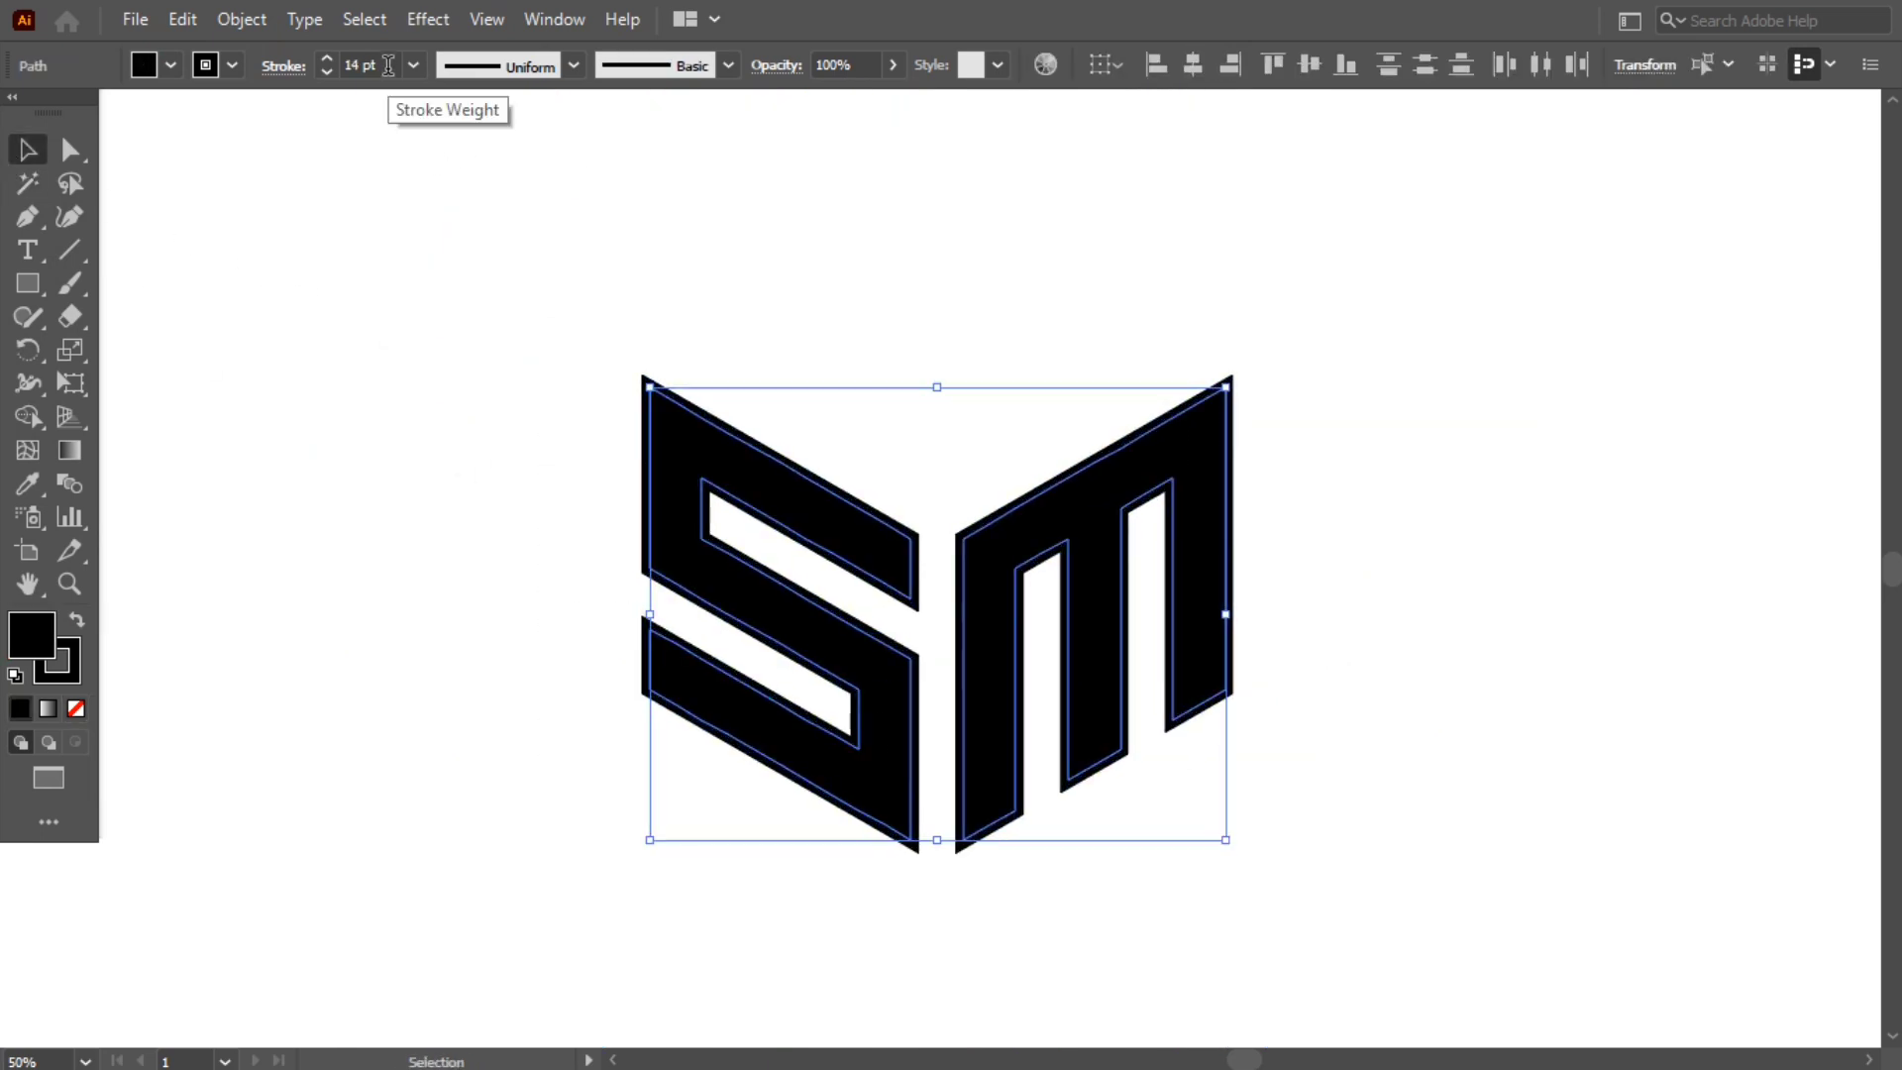
{"action": "scroll", "coordinate": [388, 66], "scroll_direction": "down", "scroll_amount": 3}
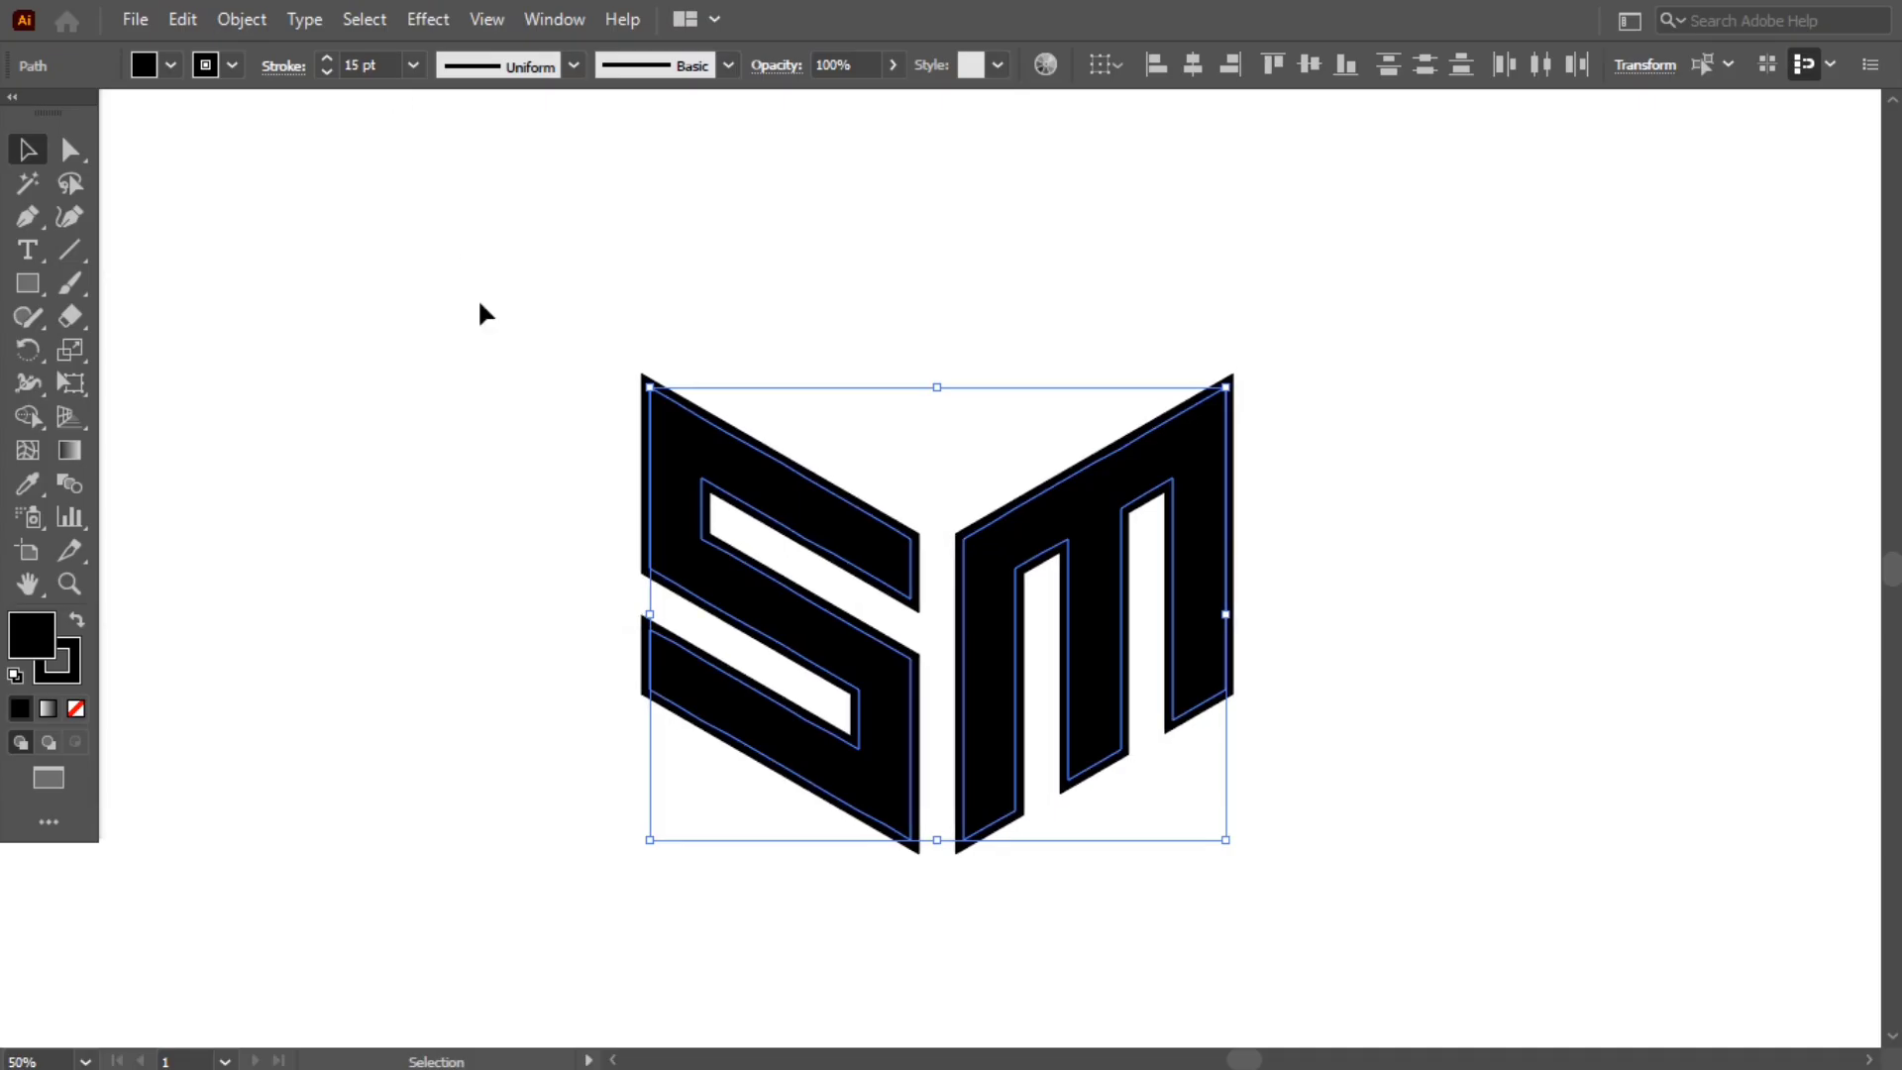
Step: Expand the appearance of both letters, then expand their fill and stroke into shapes
{"action": "left_click", "coordinate": [227, 22]}
{"action": "left_click", "coordinate": [327, 368]}
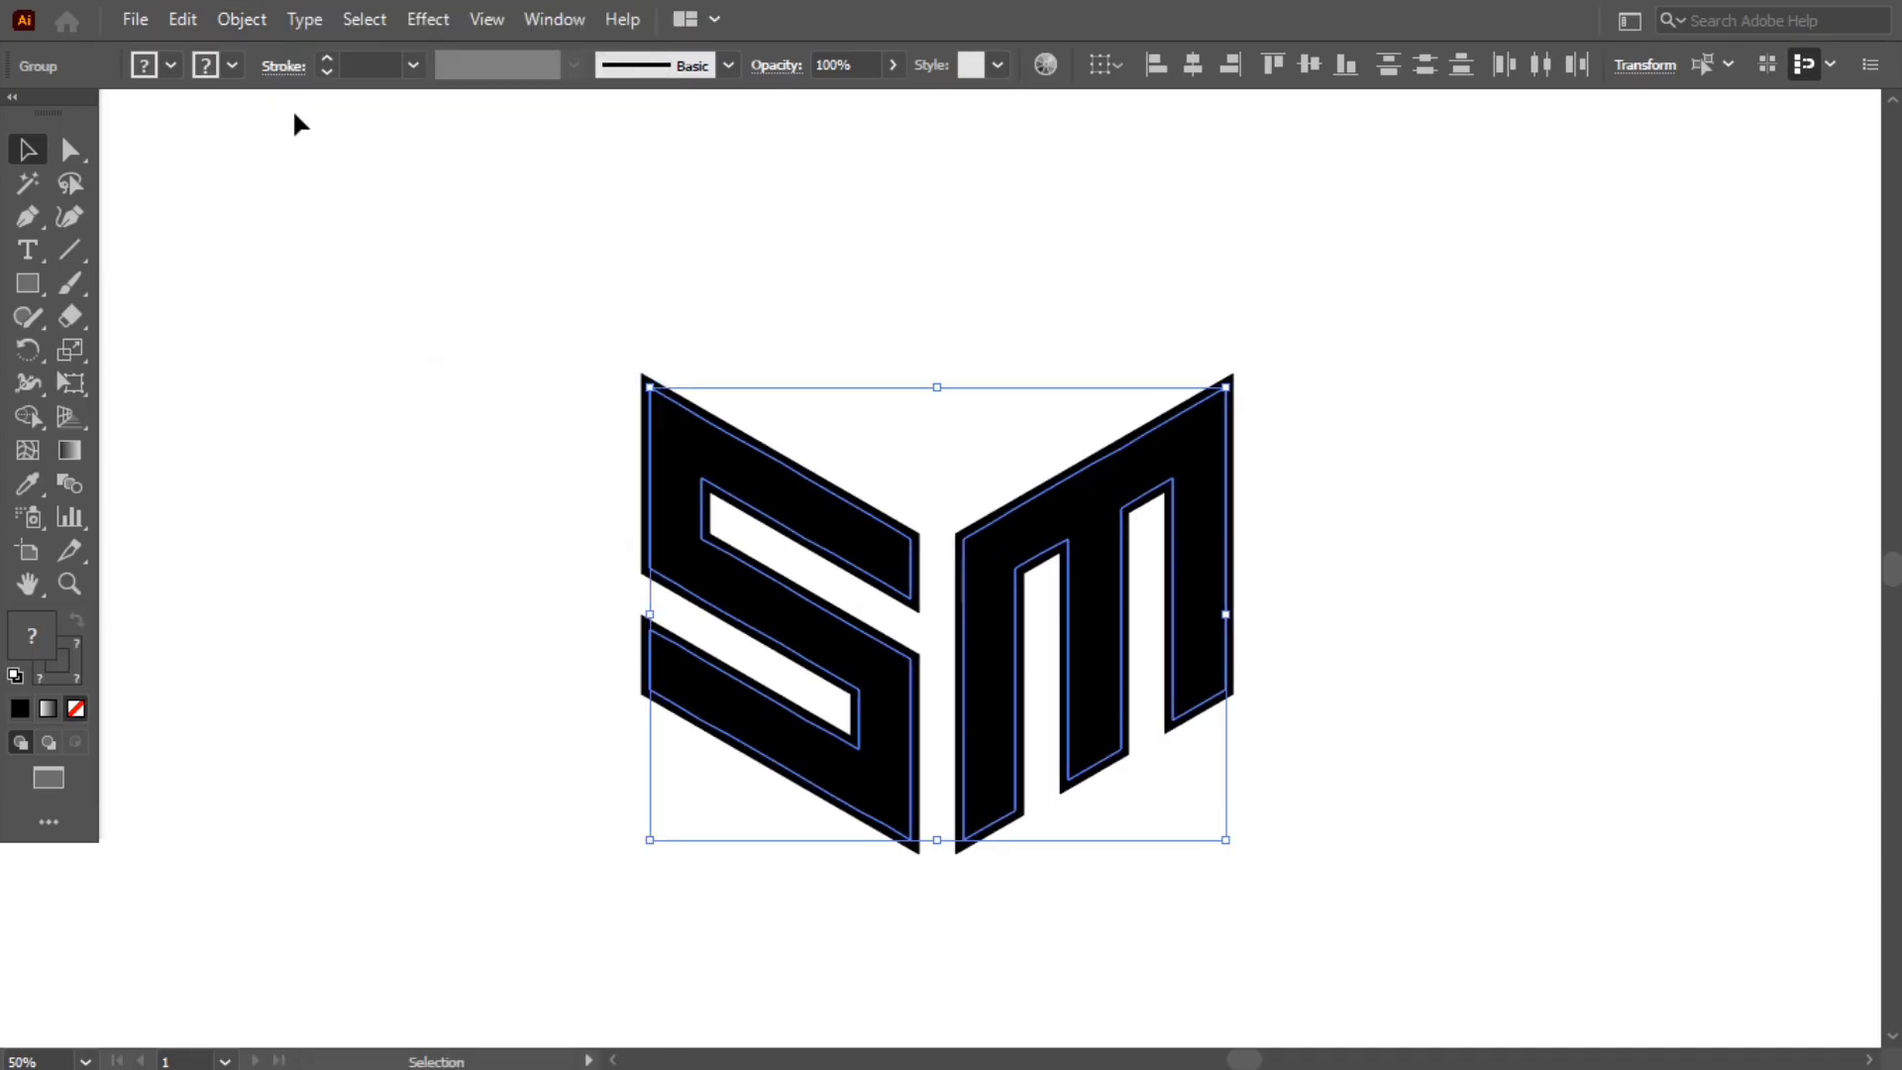
{"action": "left_click", "coordinate": [231, 22]}
{"action": "left_click", "coordinate": [396, 339]}
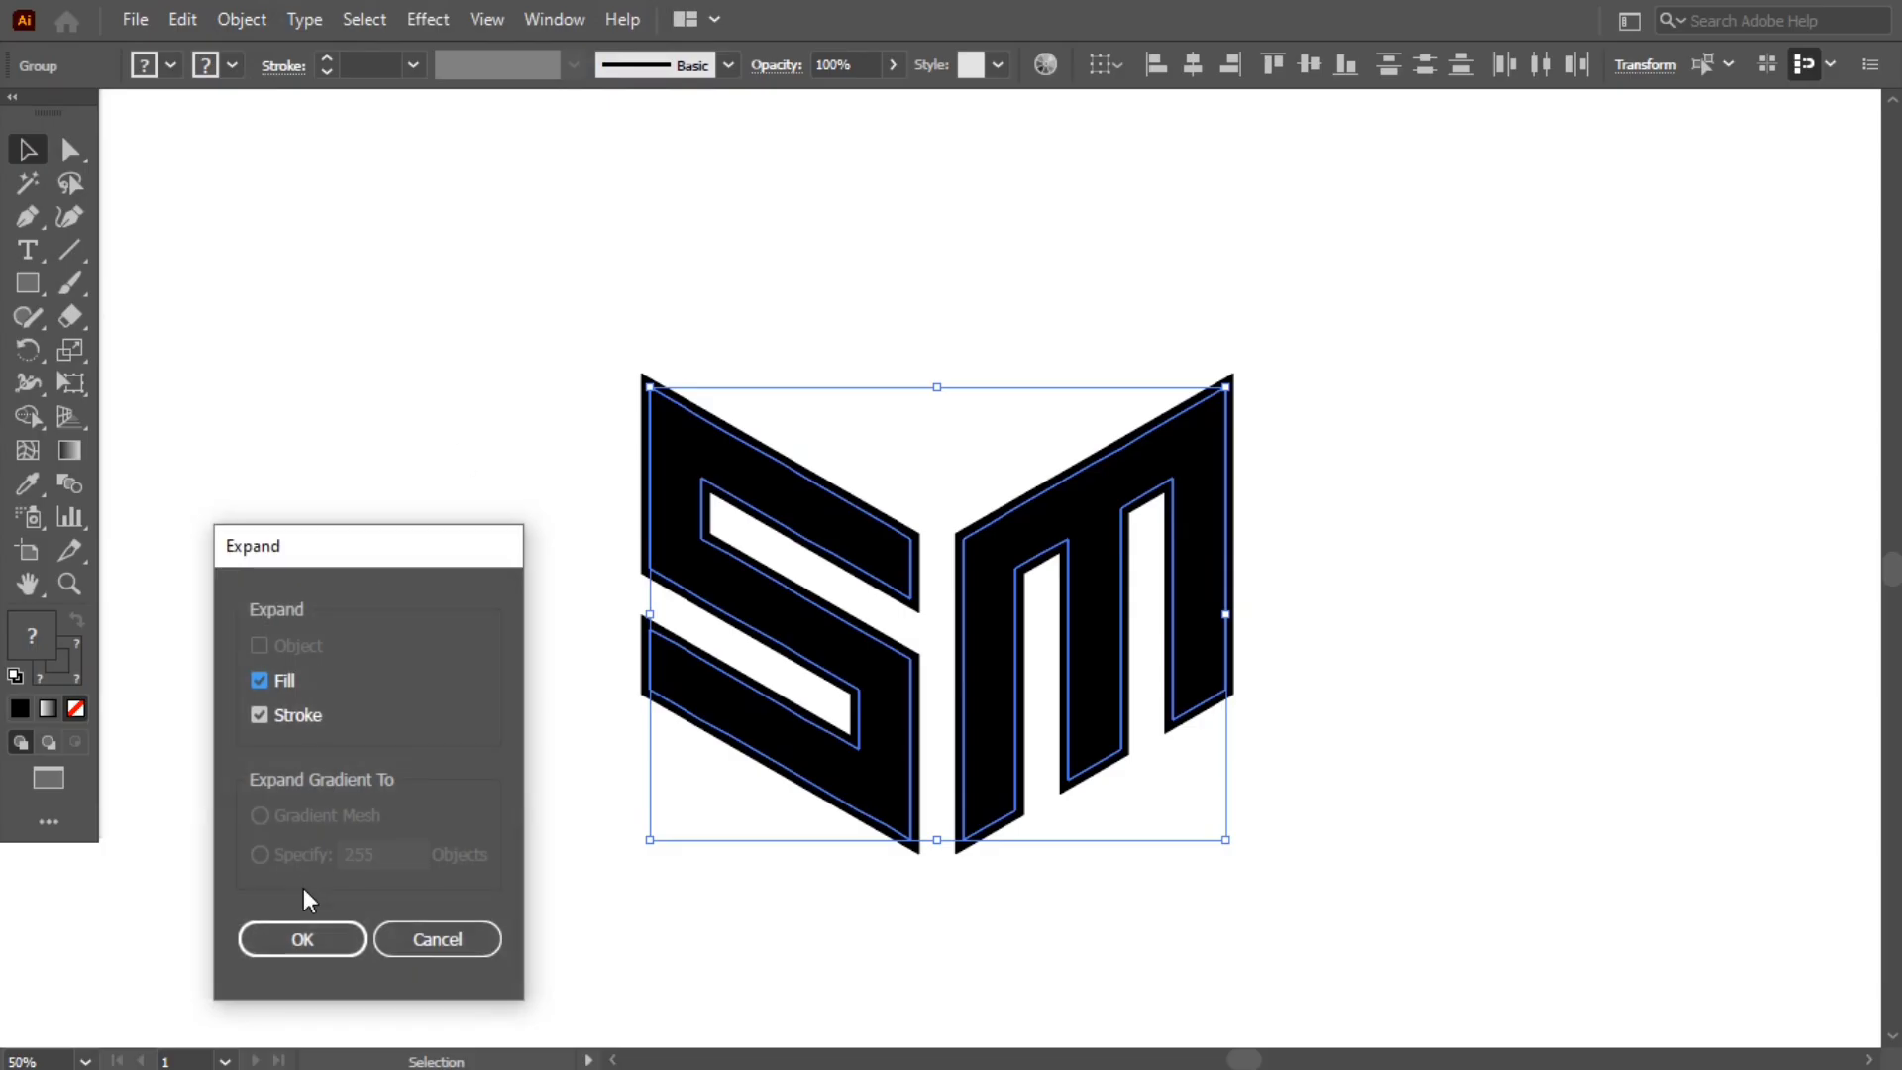
{"action": "left_click", "coordinate": [305, 937]}
Step: Unite the expanded letter shapes with Pathfinder
{"action": "left_click", "coordinate": [554, 19]}
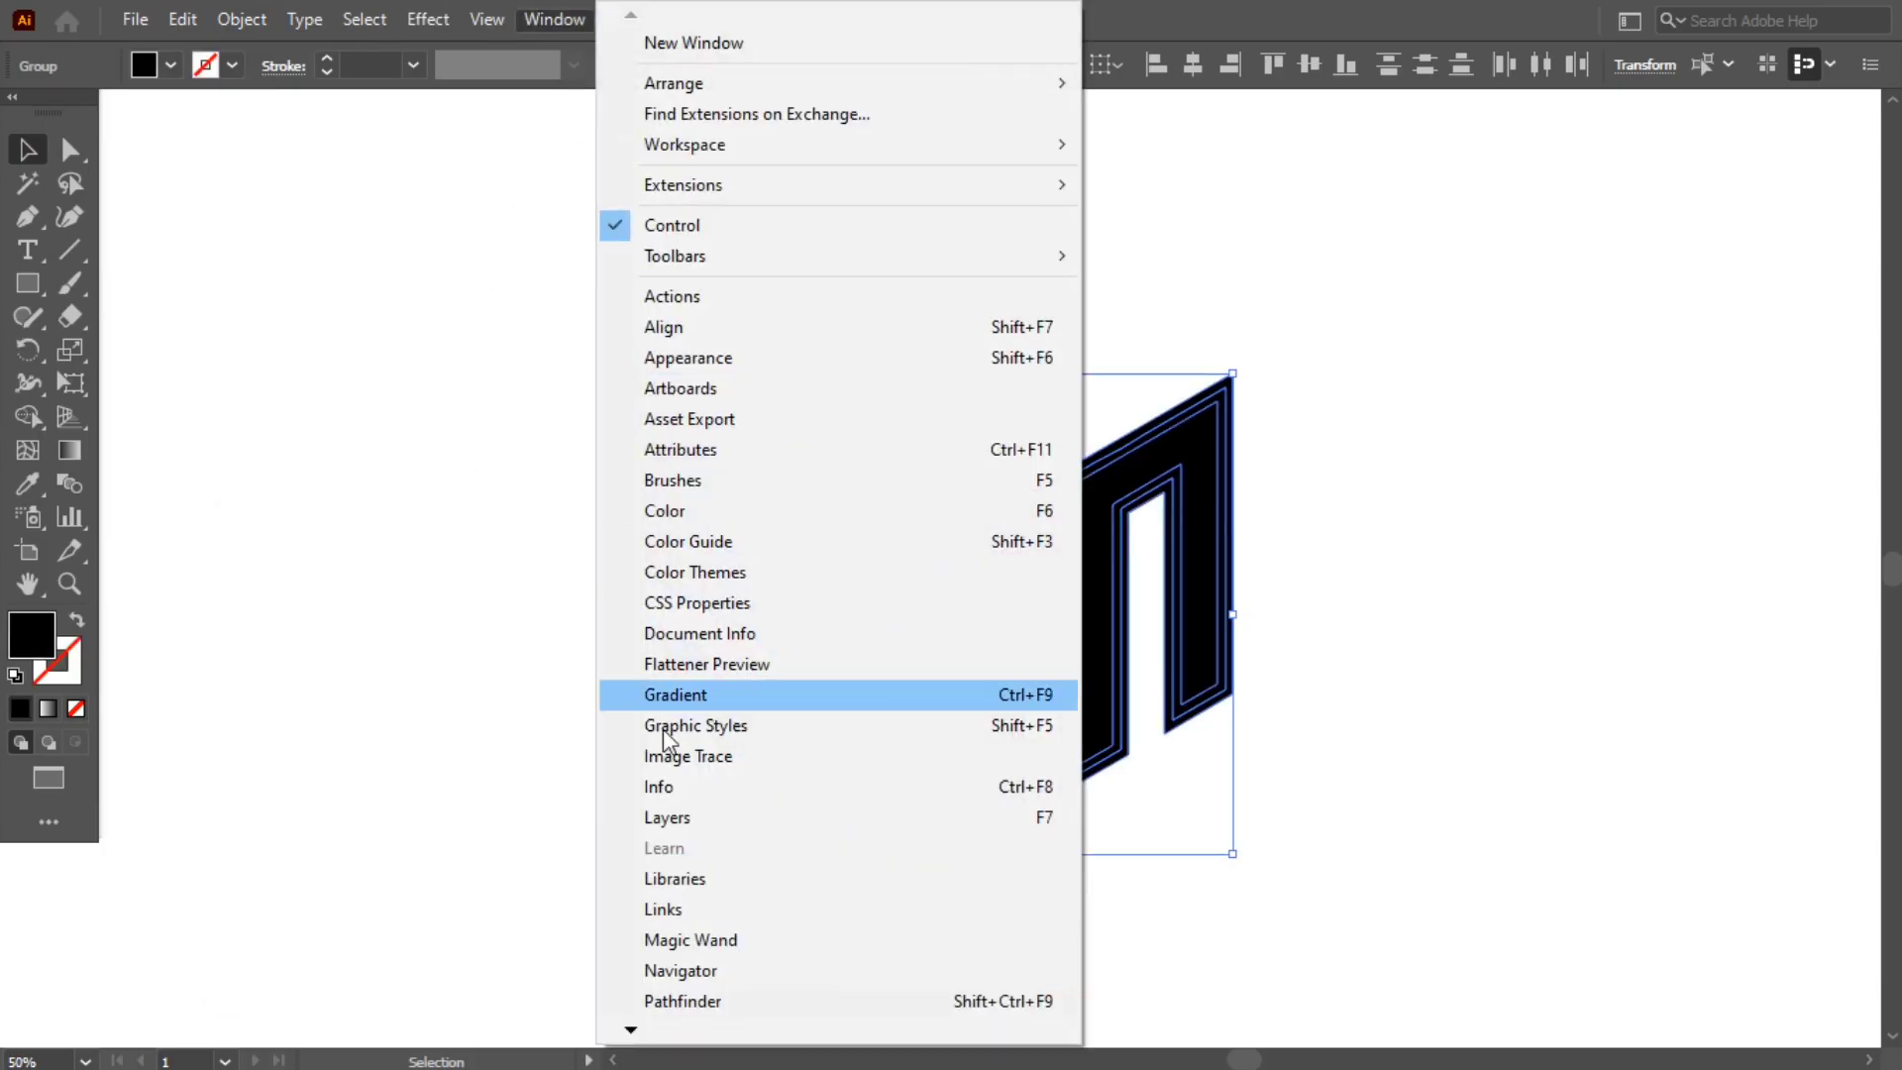
{"action": "left_click", "coordinate": [723, 997]}
{"action": "left_click", "coordinate": [204, 771]}
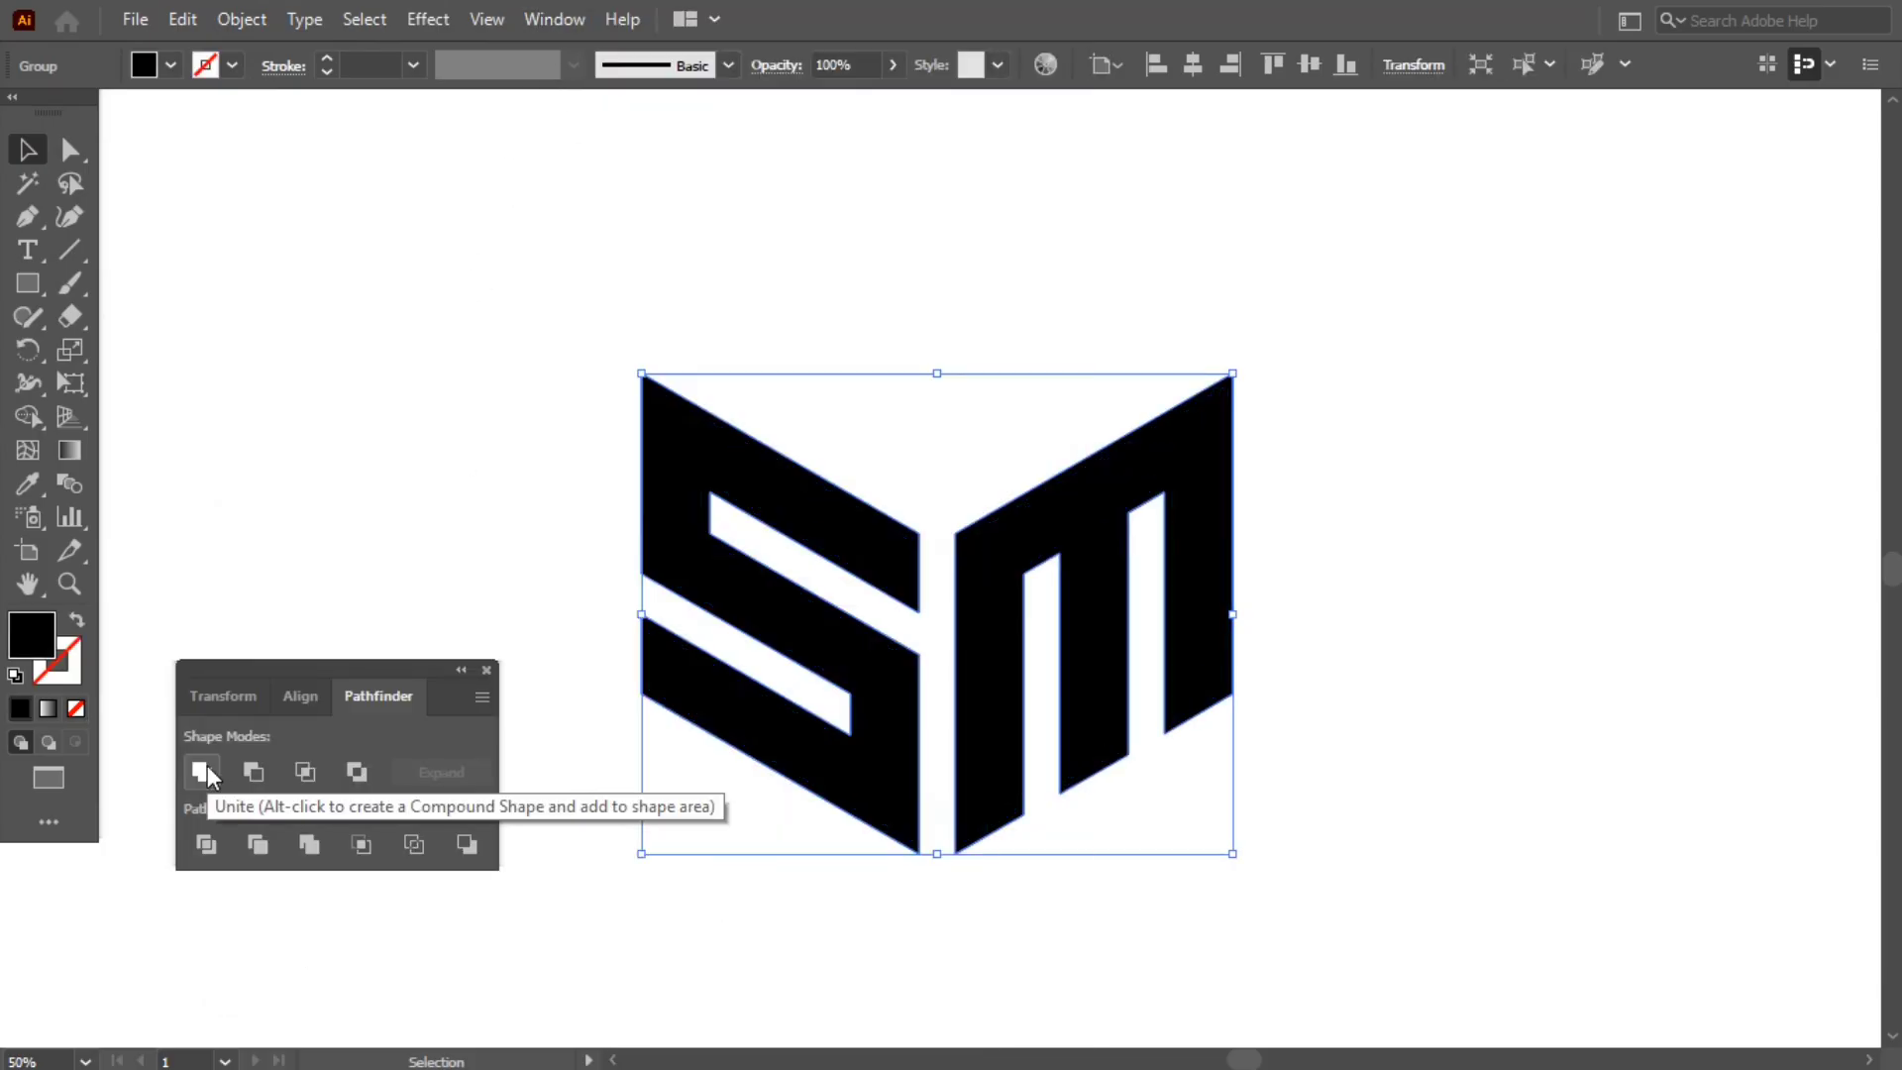
Step: Shrink the SM logo proportionally, place it in the upper-right area of the canvas and deselect it
{"action": "left_click_drag", "start_coordinate": [936, 853], "coordinate": [942, 580]}
{"action": "left_click", "coordinate": [971, 751]}
{"action": "left_click_drag", "start_coordinate": [983, 504], "coordinate": [1768, 252]}
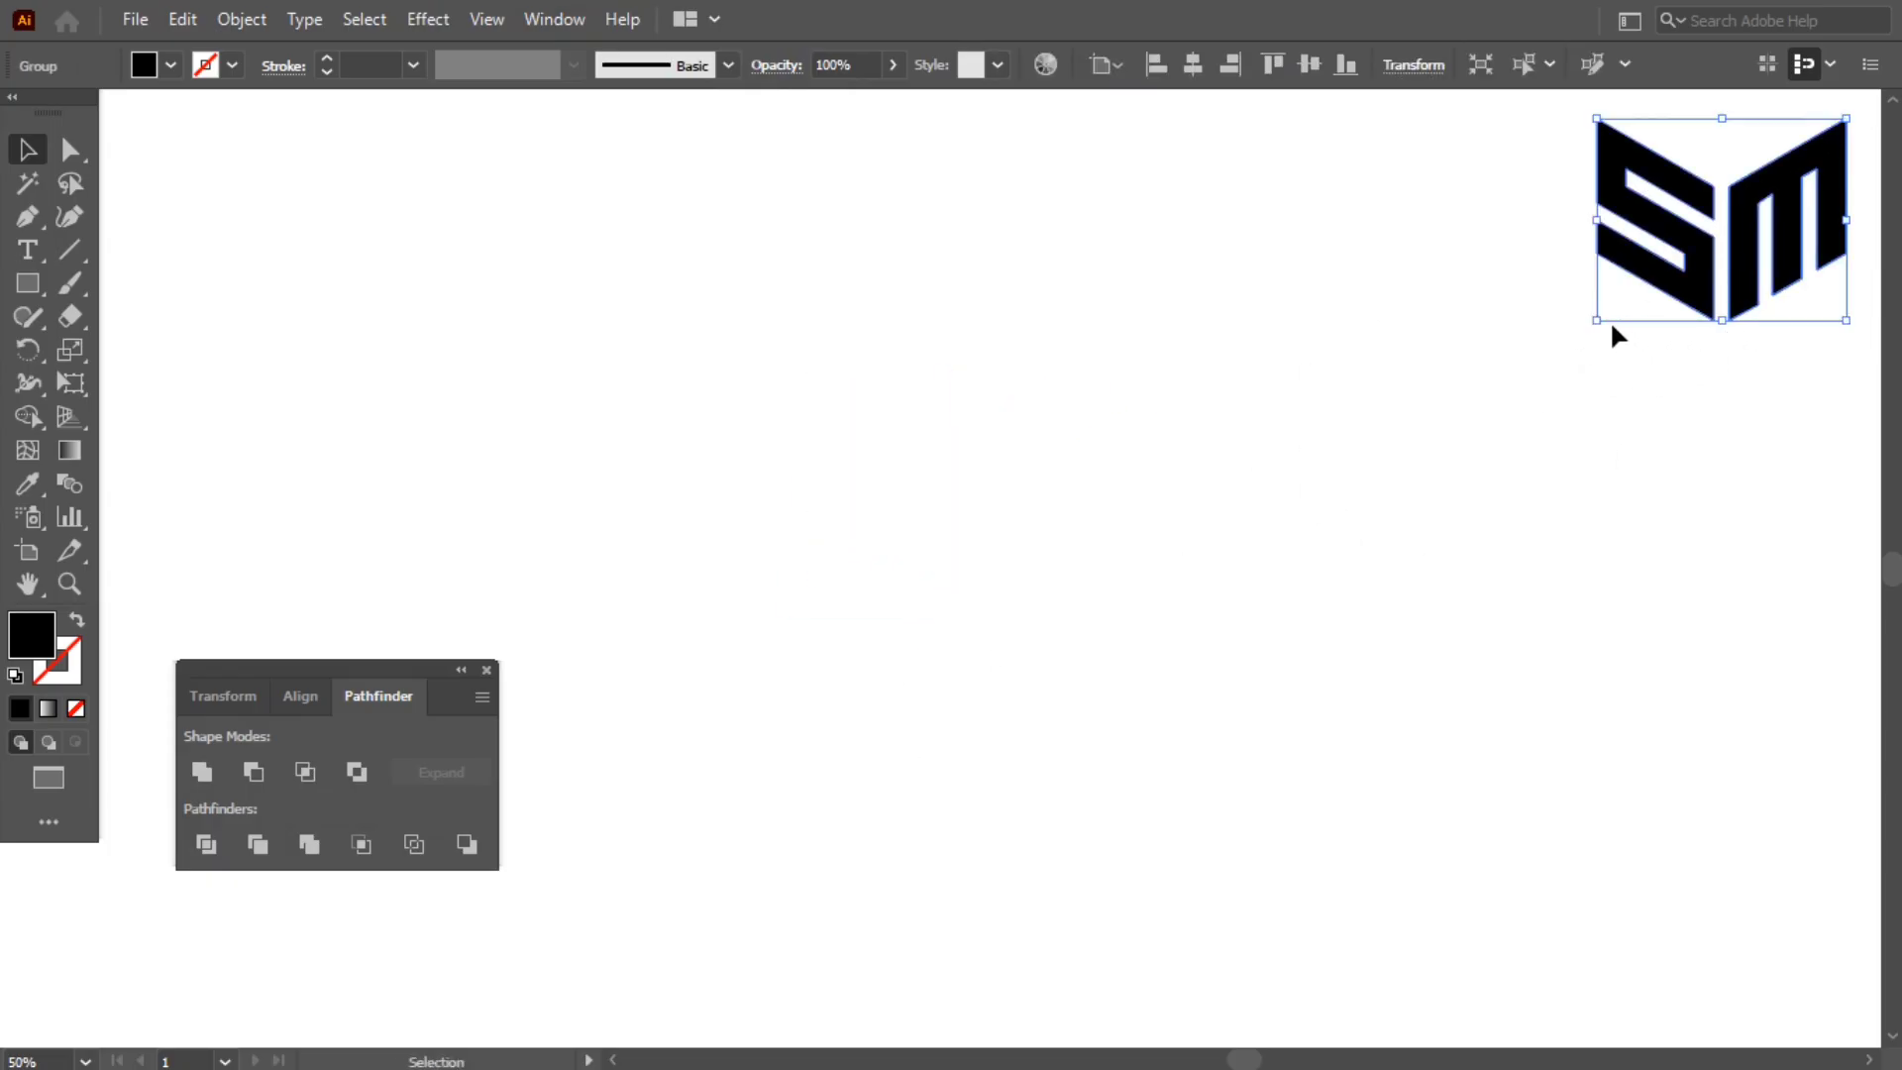
{"action": "left_click_drag", "start_coordinate": [1590, 324], "coordinate": [1632, 290]}
{"action": "left_click", "coordinate": [1239, 421]}
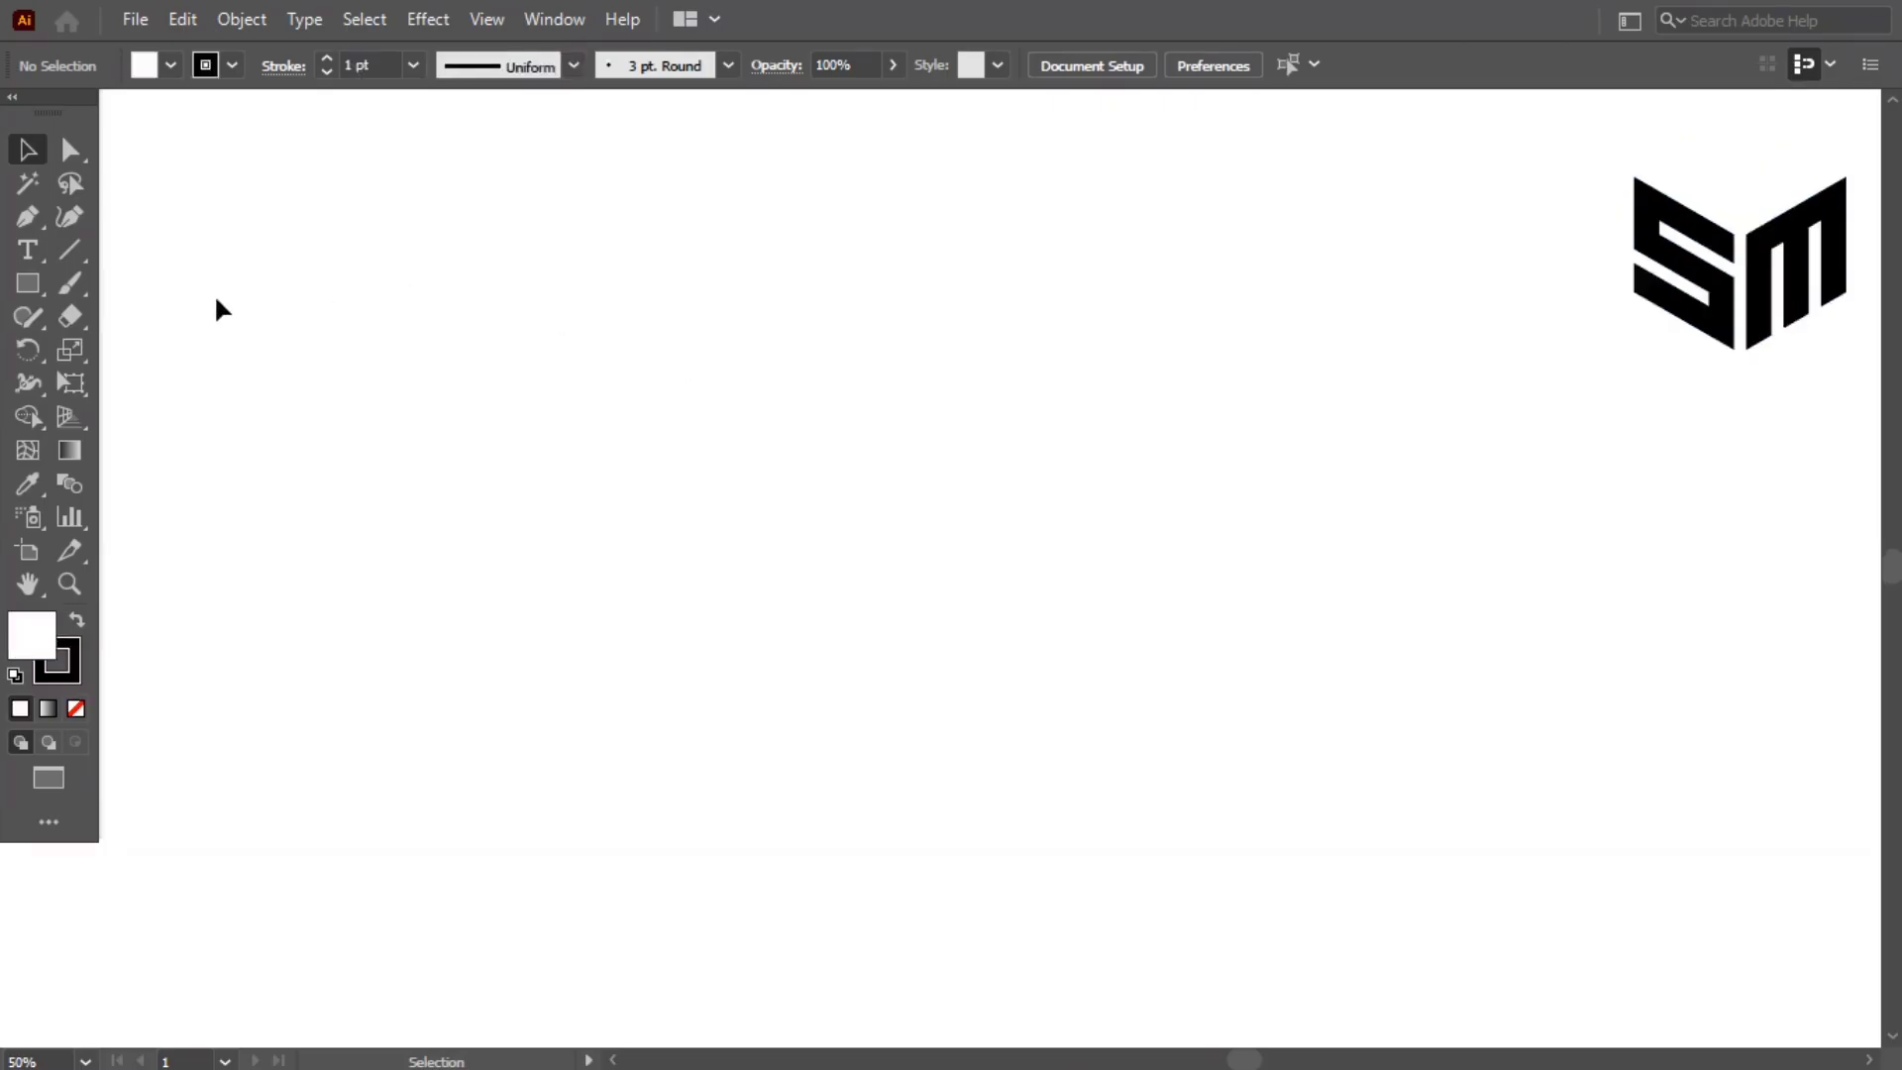
Step: Draw a long vertical straight line on the left part of the empty canvas
{"action": "left_click", "coordinate": [69, 249]}
{"action": "left_click_drag", "start_coordinate": [561, 168], "coordinate": [561, 861]}
{"action": "left_click", "coordinate": [28, 151]}
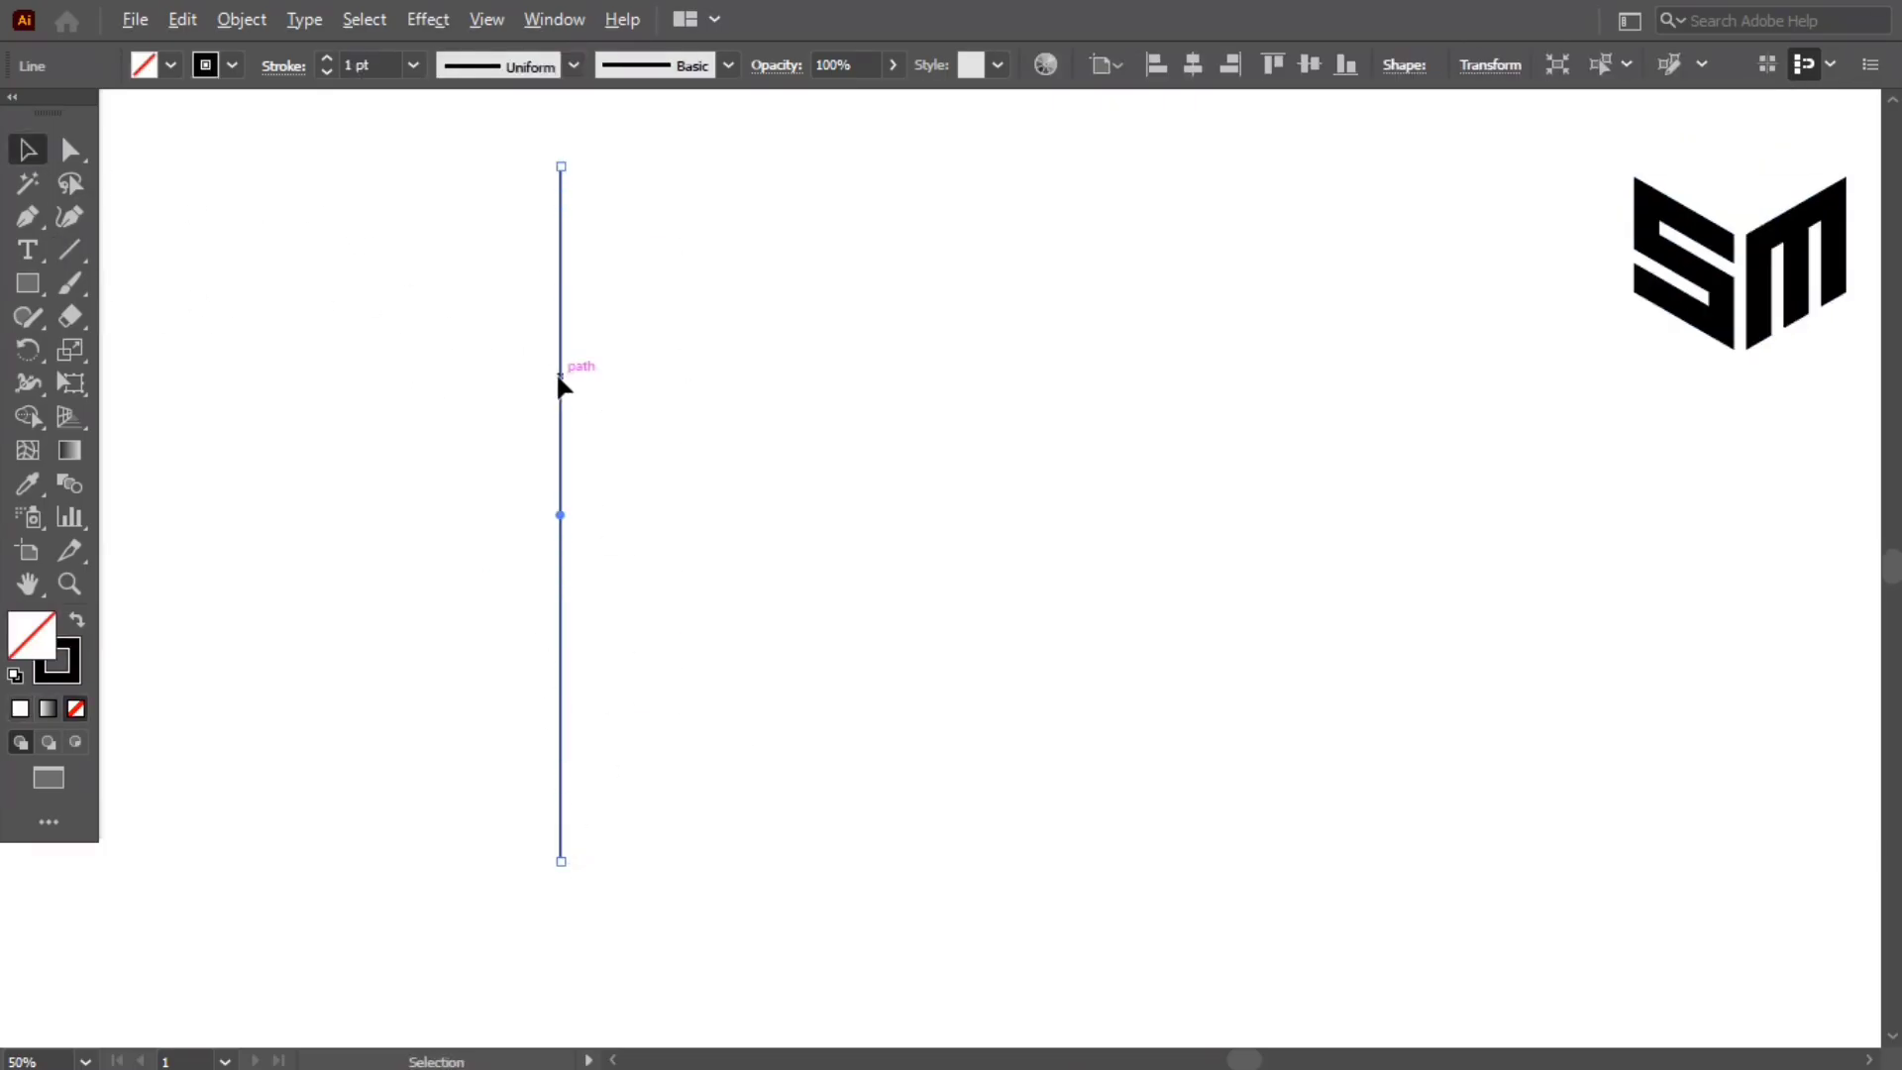
Step: Copy the vertical line a short distance sideways and repeat the copy until there are 13 evenly spaced lines
{"action": "left_click_drag", "start_coordinate": [556, 372], "coordinate": [586, 383]}
{"action": "key", "text": "ctrl+d"}
{"action": "key", "text": "ctrl+d"}
{"action": "key", "text": "ctrl+d"}
{"action": "key", "text": "ctrl+d"}
{"action": "key", "text": "ctrl+d"}
{"action": "key", "text": "ctrl+d"}
{"action": "key", "text": "ctrl+d"}
{"action": "key", "text": "ctrl+d"}
{"action": "key", "text": "ctrl+d"}
{"action": "key", "text": "ctrl+d"}
{"action": "key", "text": "ctrl+d"}
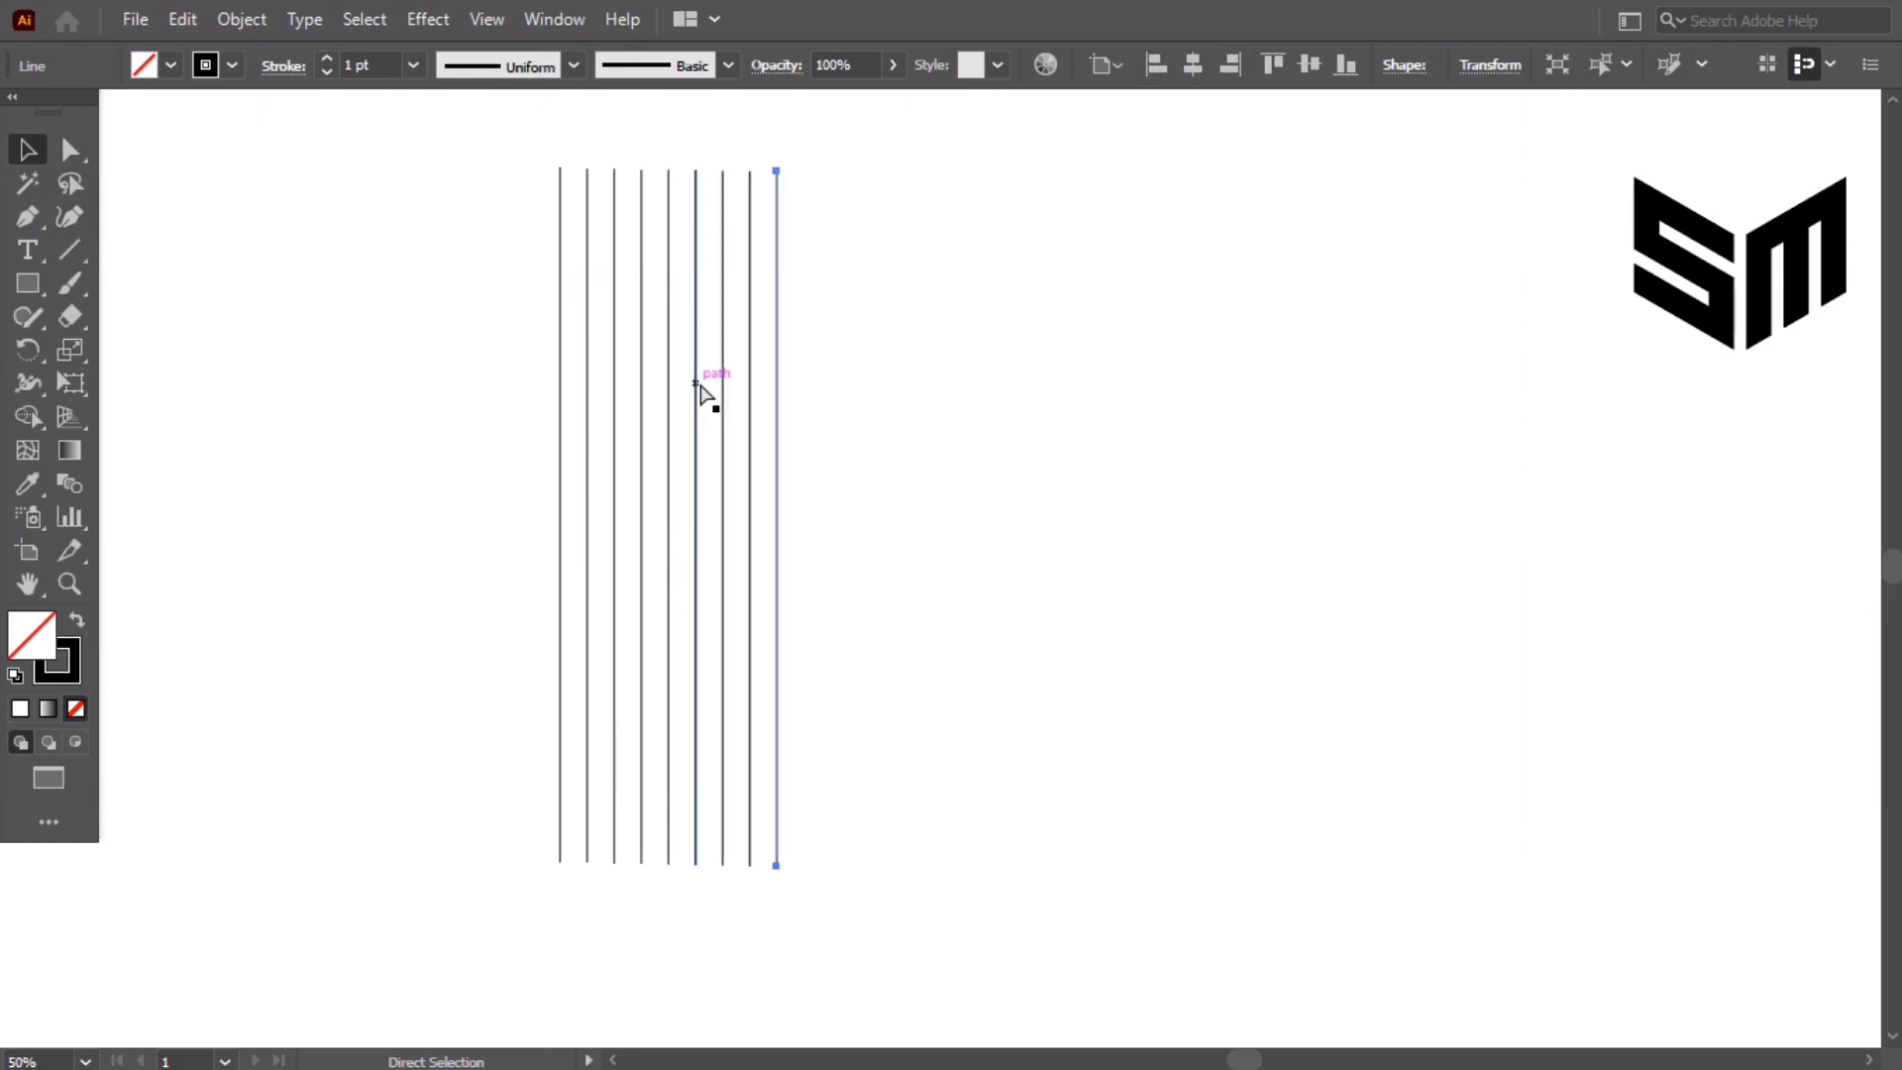
Step: Select all 13 vertical lines and create a copy of them rotated by 60°
{"action": "left_click_drag", "start_coordinate": [979, 557], "coordinate": [979, 557]}
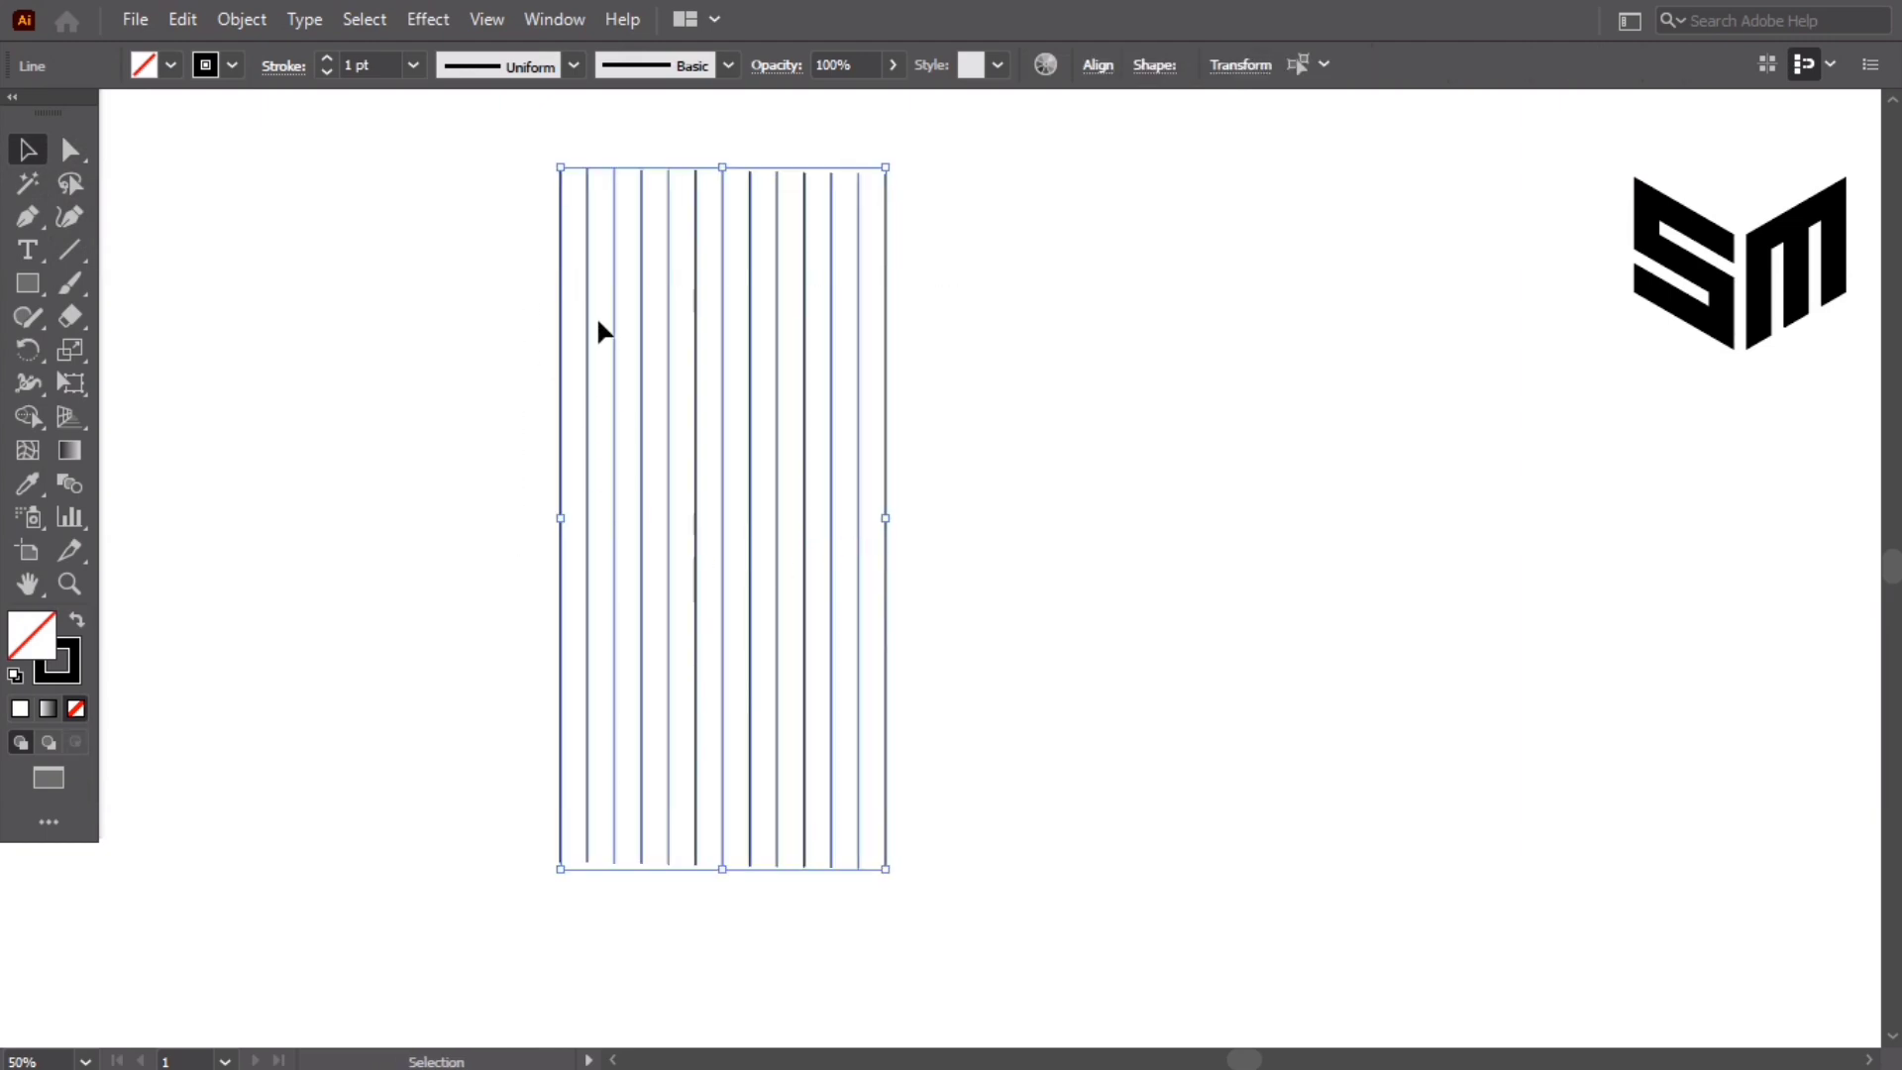
{"action": "right_click", "coordinate": [624, 213]}
{"action": "mouse_move", "coordinate": [510, 614]}
{"action": "left_click", "coordinate": [693, 688]}
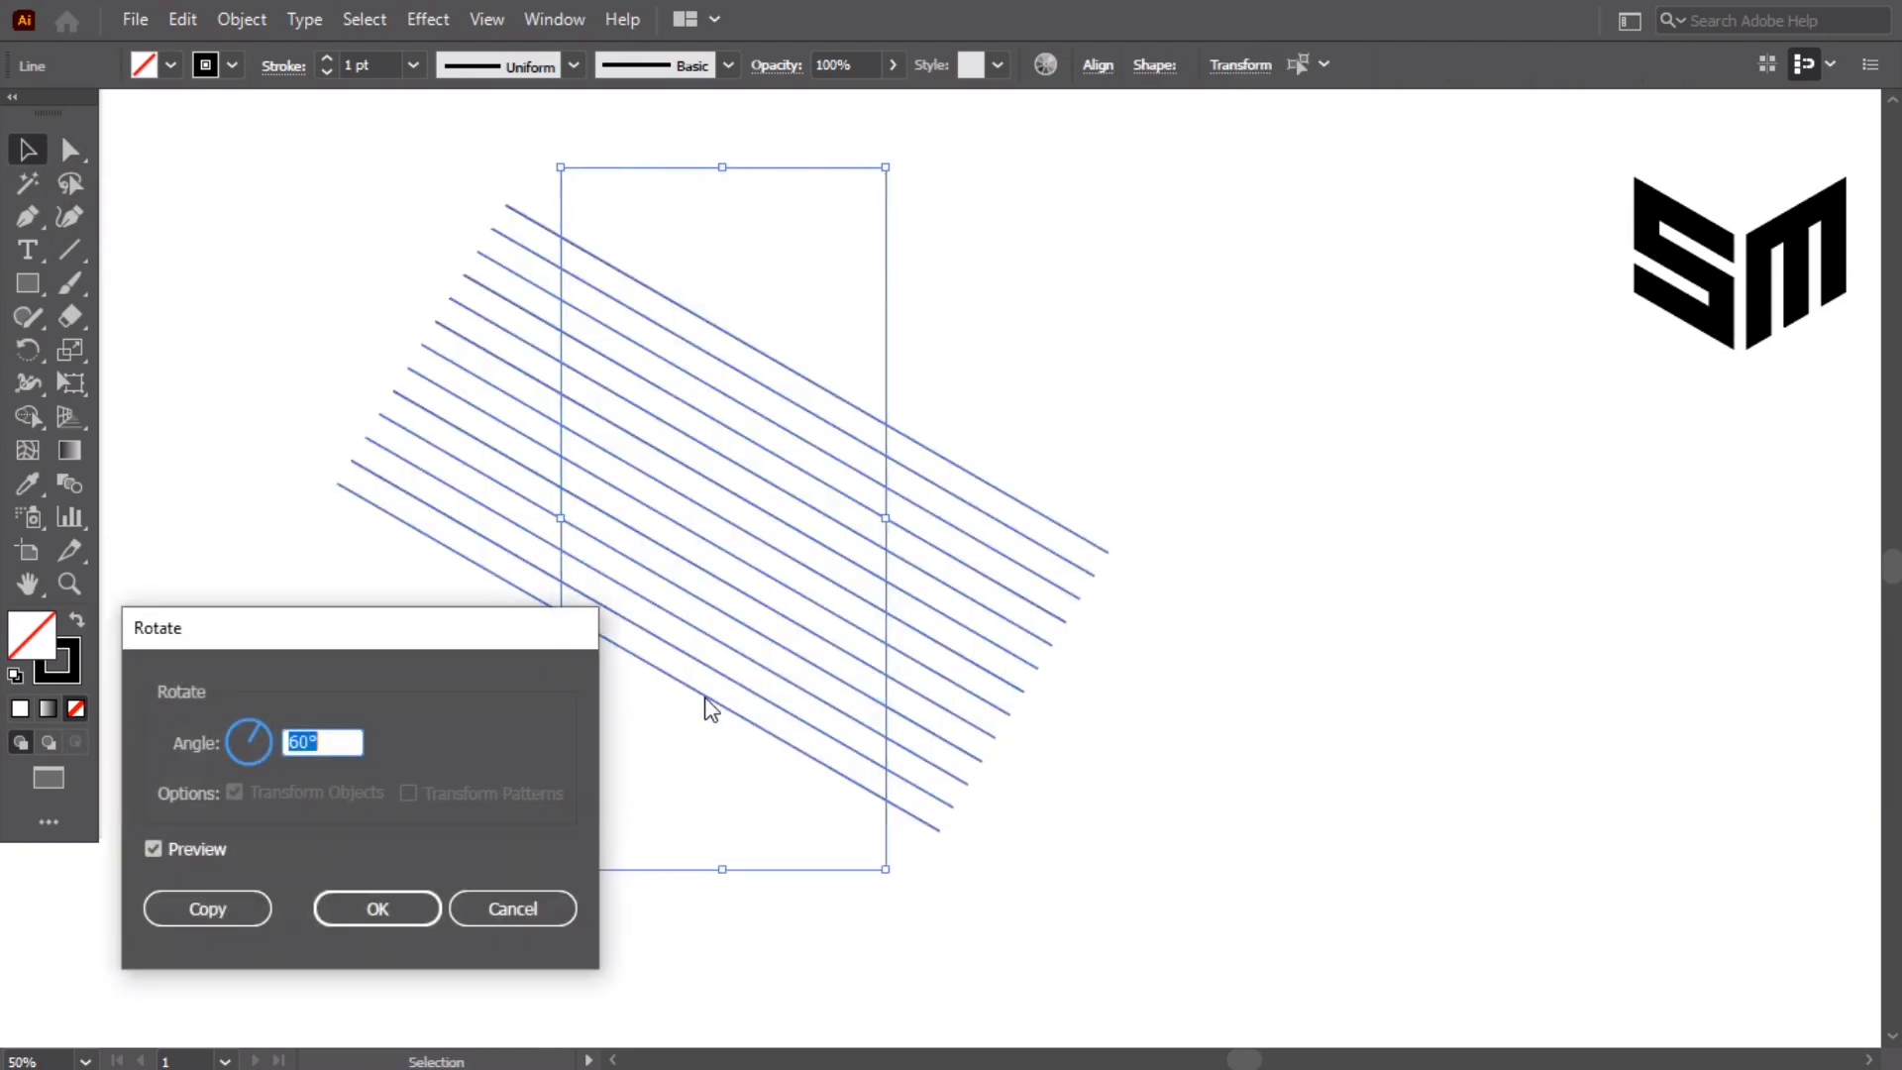
{"action": "left_click", "coordinate": [233, 905]}
Step: Add a vertical-axis mirrored copy of the slanted lines to complete the new three-direction grid
{"action": "right_click", "coordinate": [587, 198]}
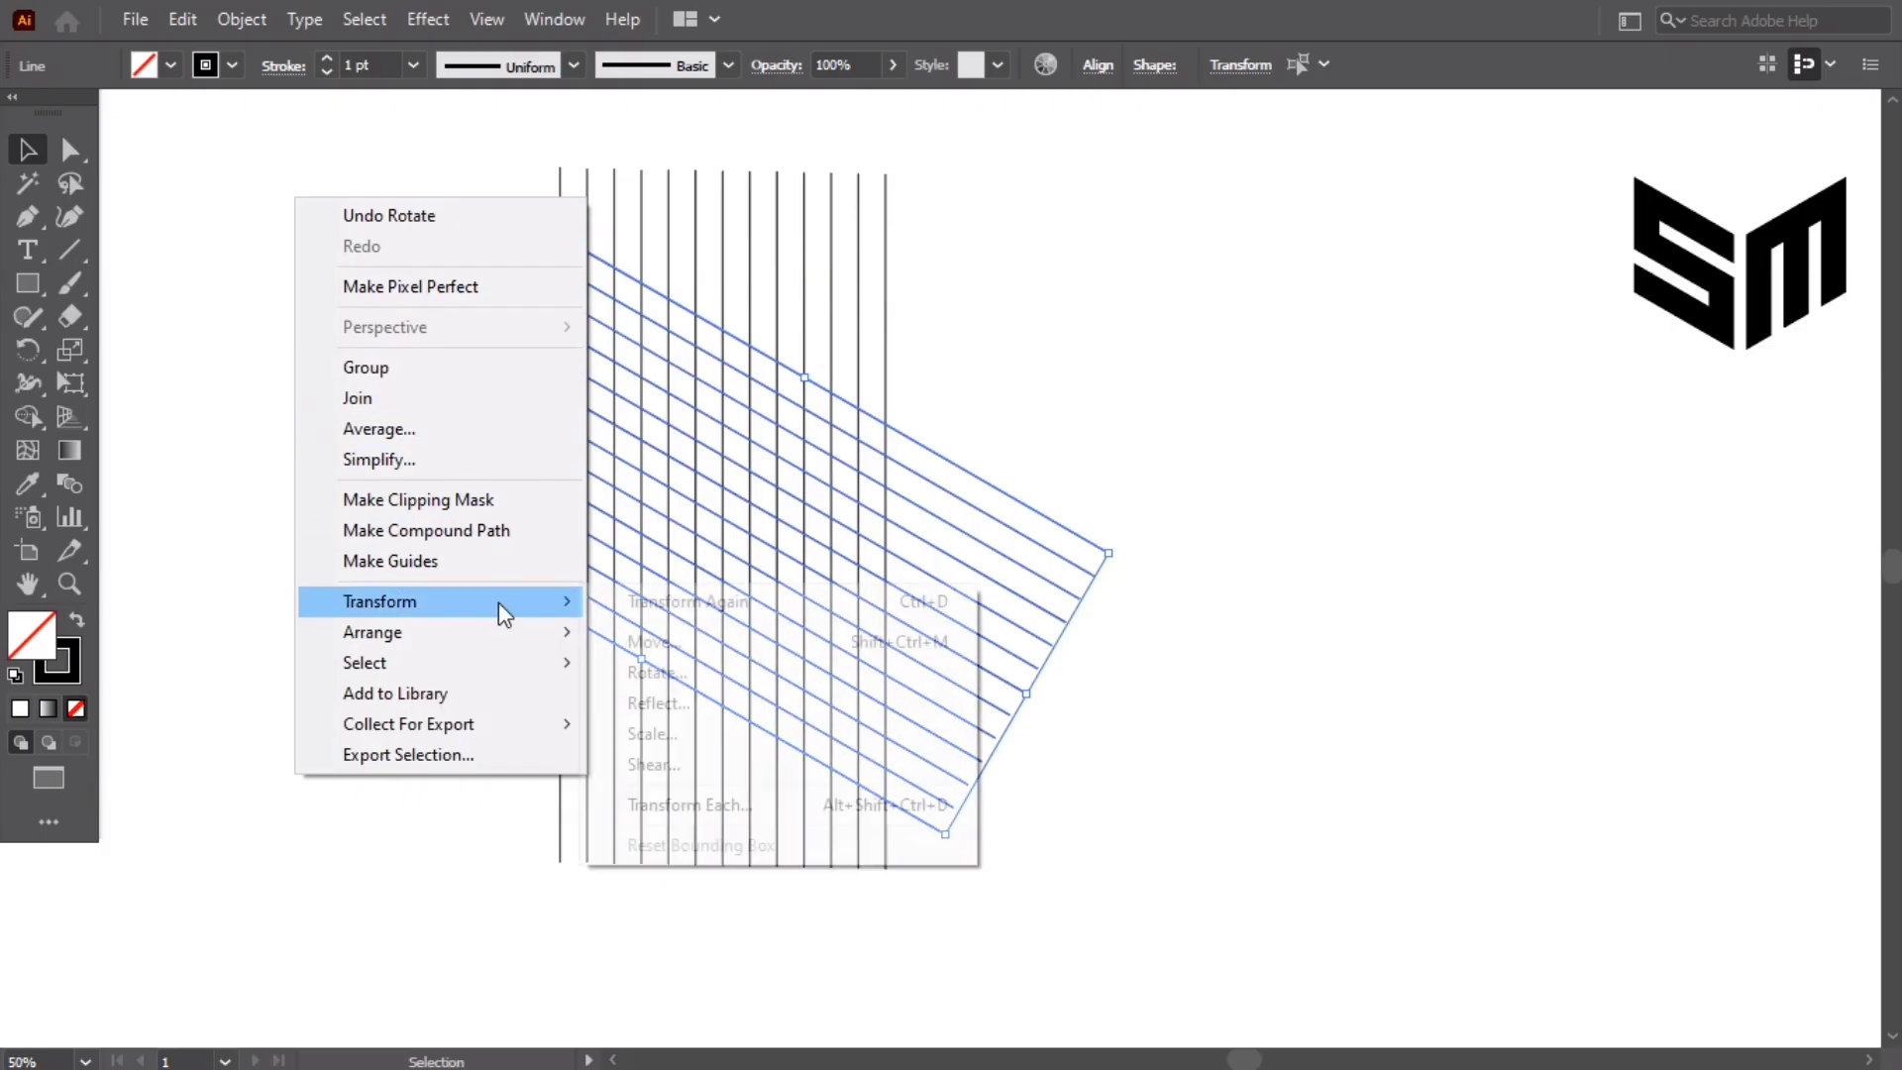
{"action": "left_click", "coordinate": [676, 700]}
{"action": "left_click", "coordinate": [224, 897]}
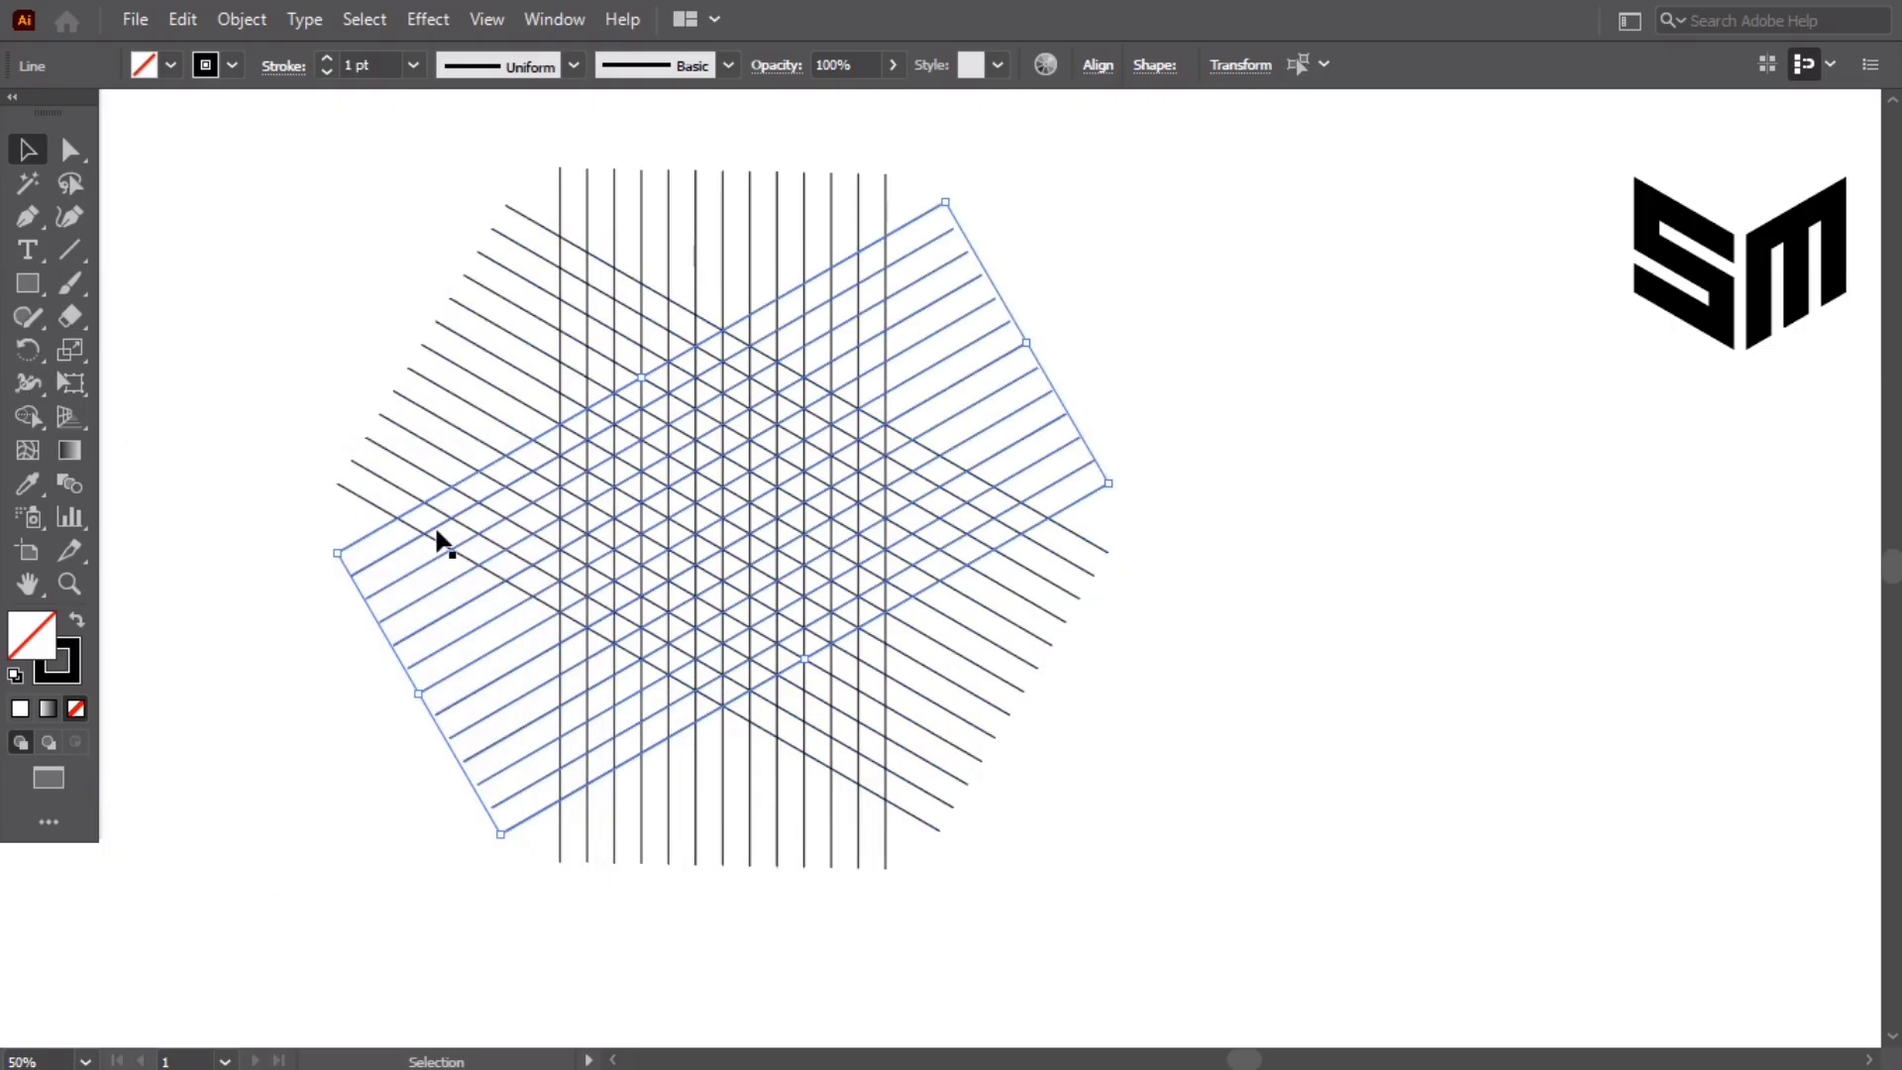
Step: Rotate the whole new grid by 90° and split it into separate cells with Pathfinder Divide
{"action": "left_click_drag", "start_coordinate": [547, 535], "coordinate": [783, 609]}
{"action": "left_click_drag", "start_coordinate": [1128, 163], "coordinate": [1080, 514]}
{"action": "left_click", "coordinate": [531, 22]}
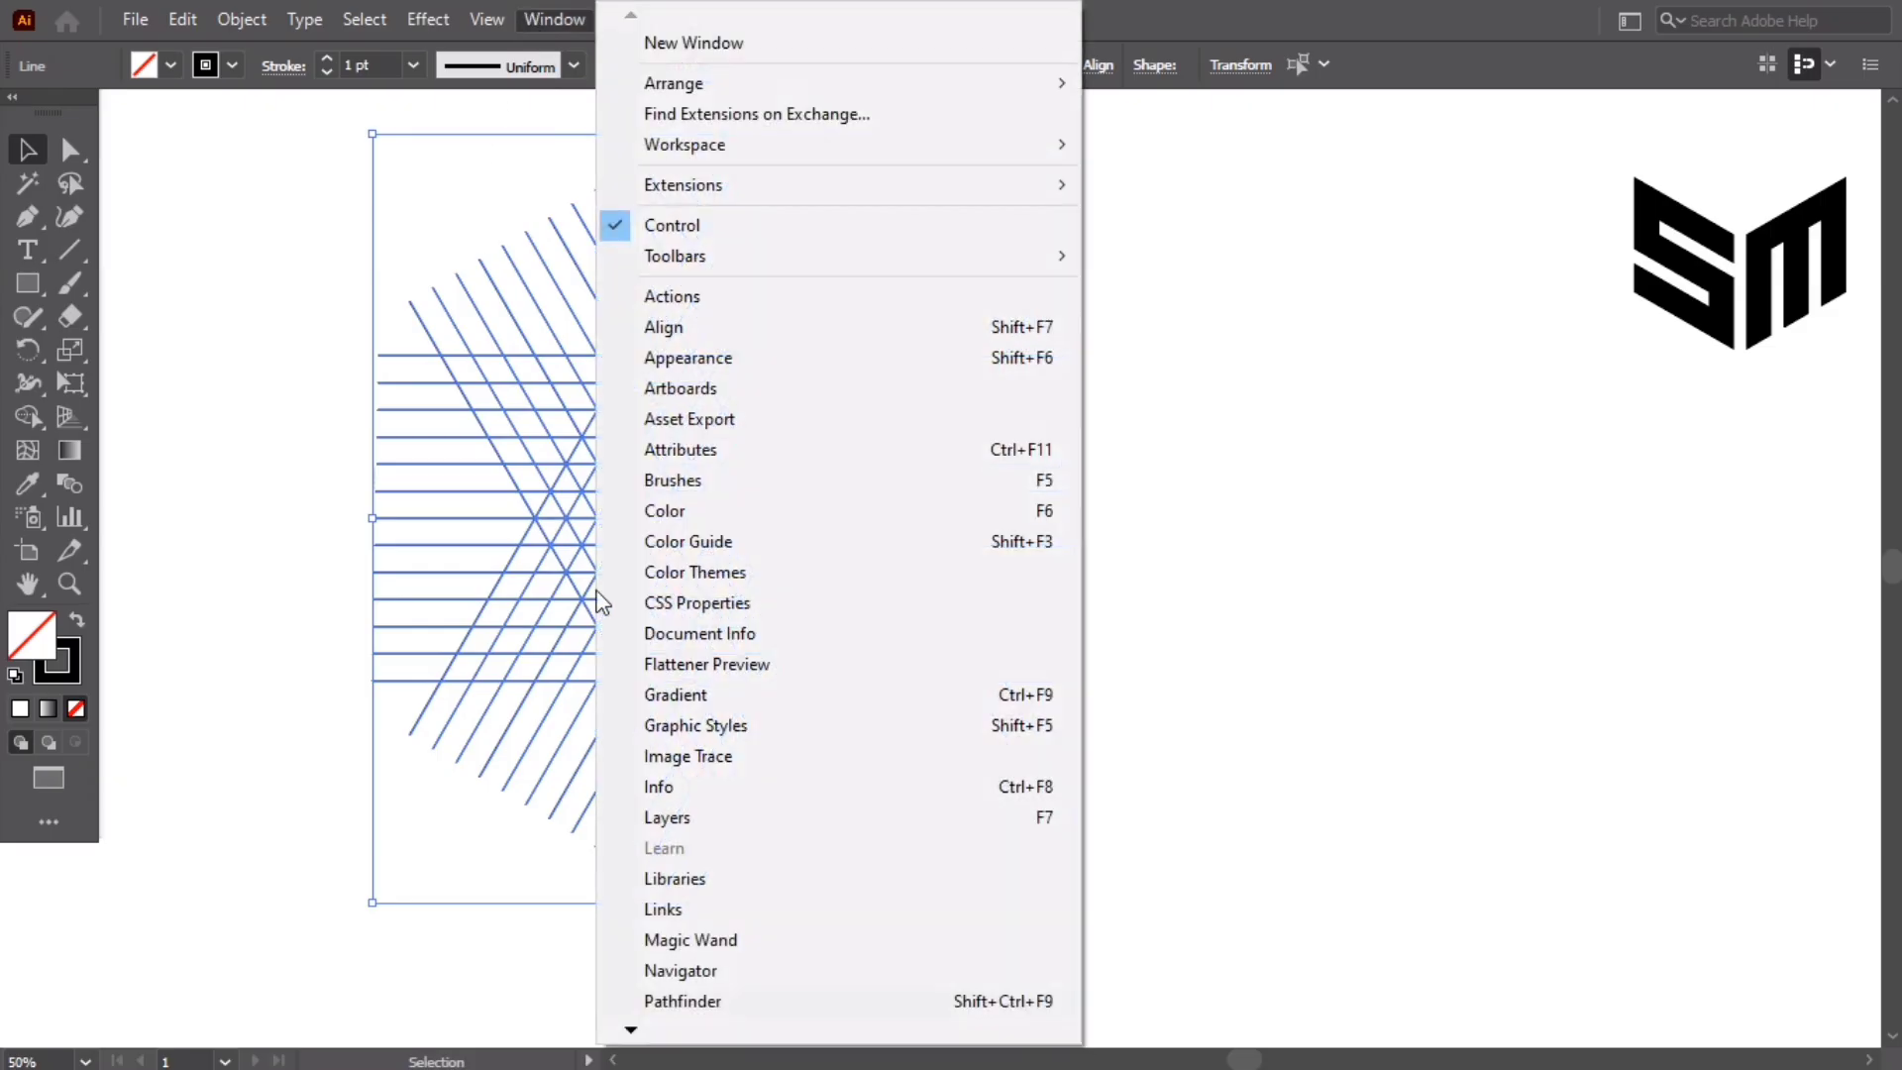
{"action": "left_click", "coordinate": [705, 1001]}
{"action": "left_click", "coordinate": [206, 845]}
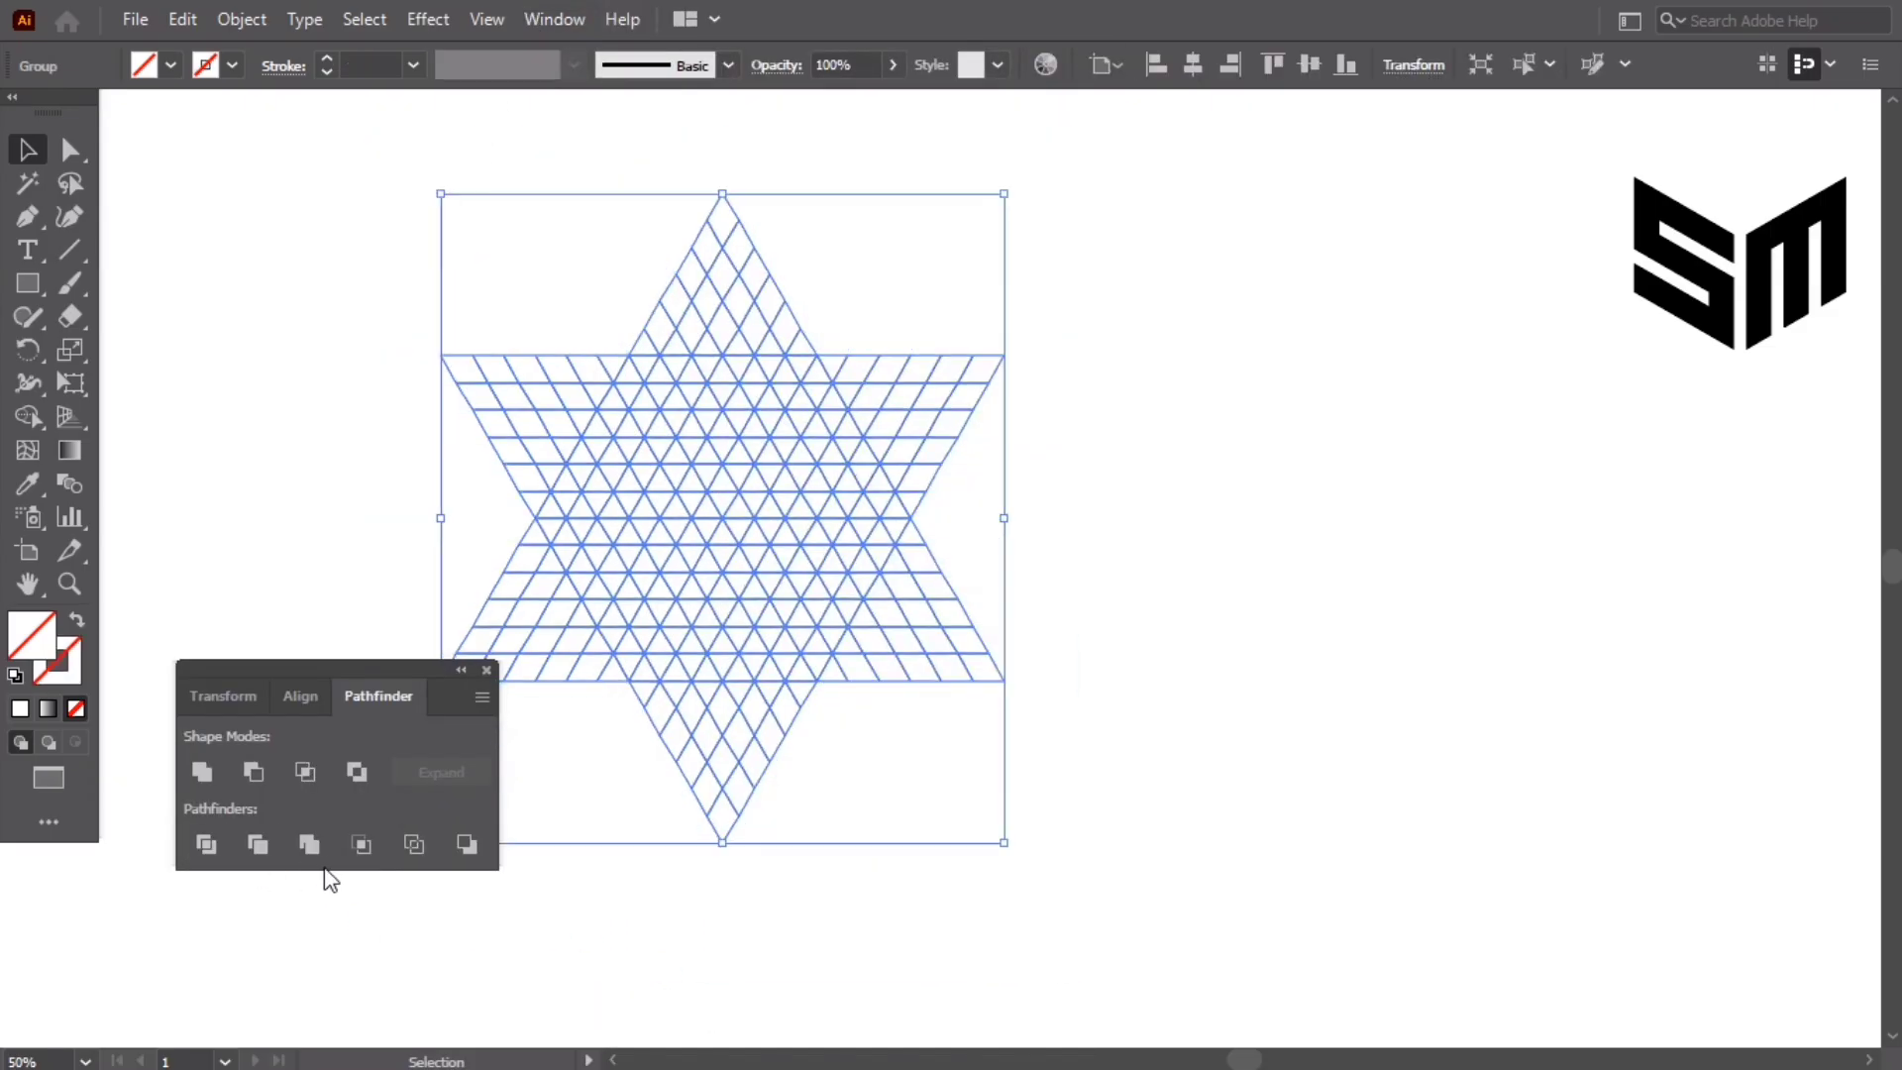
Step: Give the divided star-shaped grid a 1 pt stroke
{"action": "left_click", "coordinate": [394, 65]}
{"action": "type", "text": "1"}
{"action": "key", "text": "Return"}
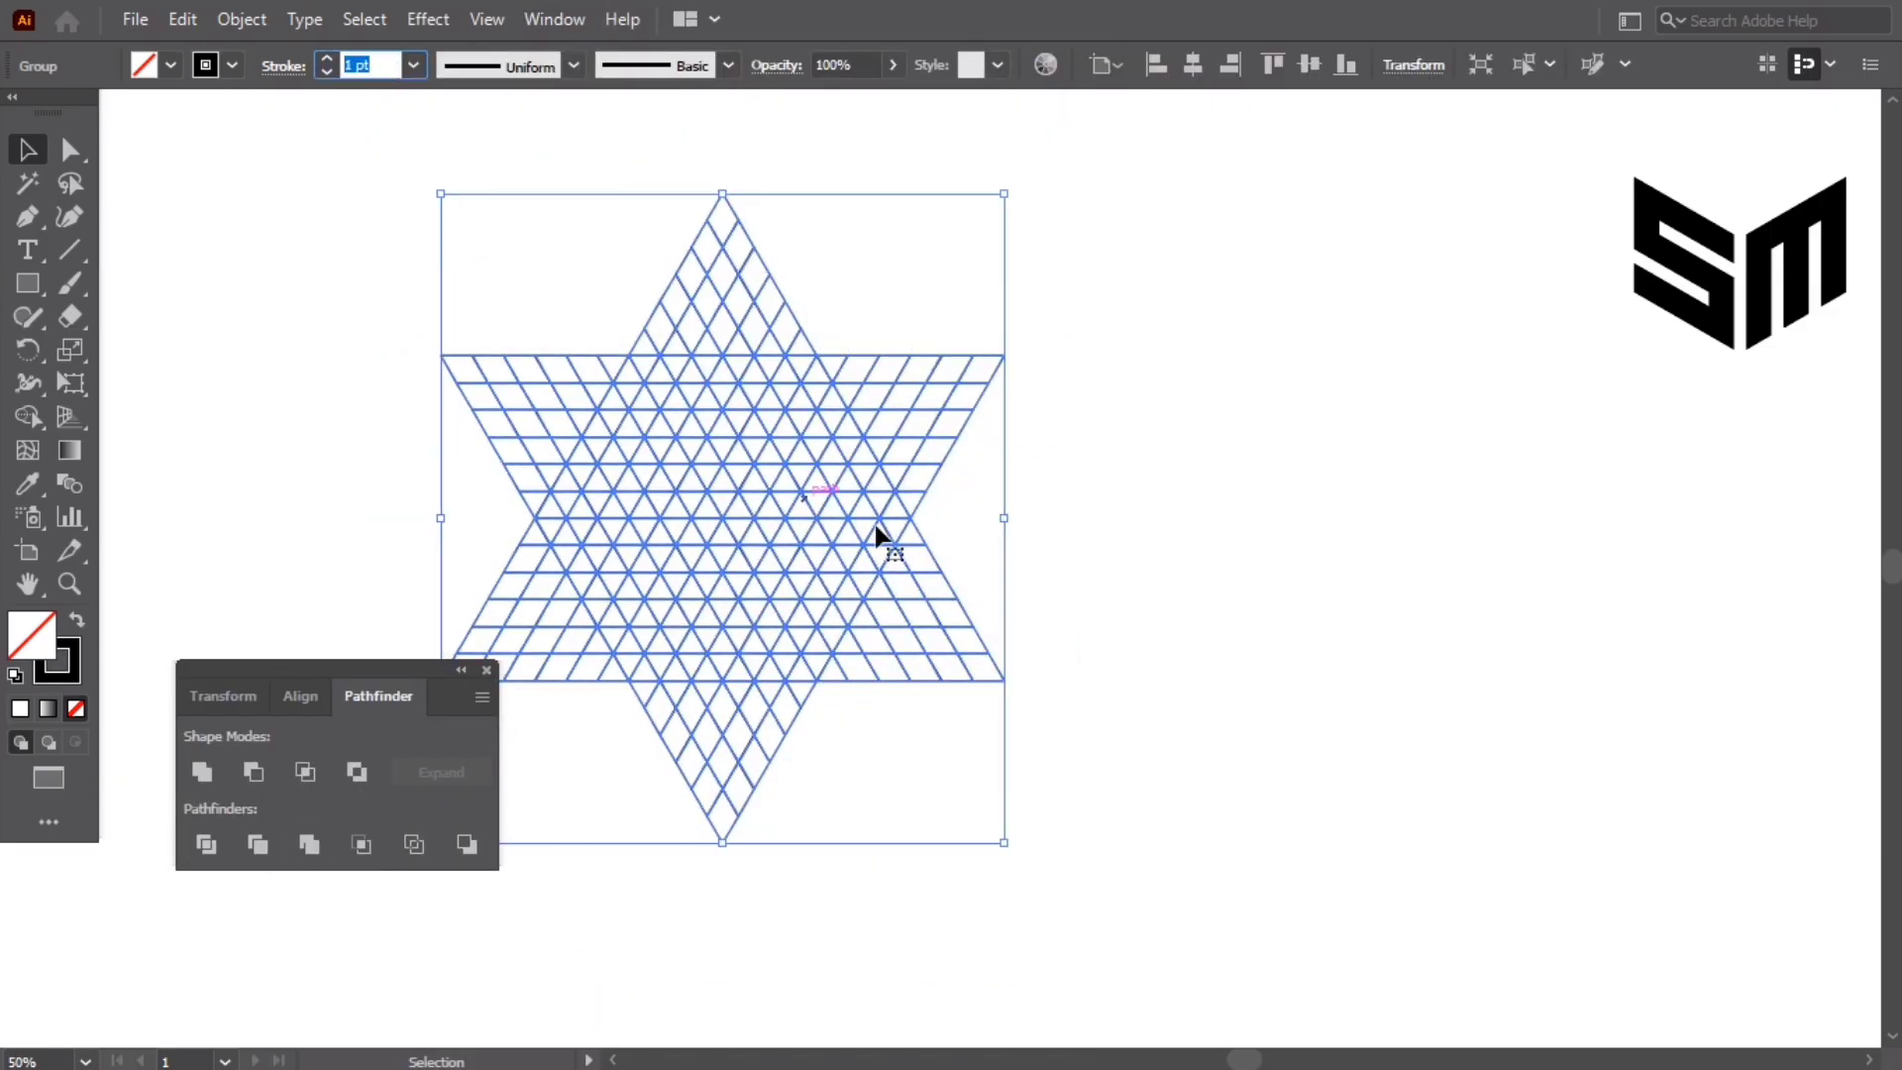
Step: Enlarge the star-shaped grid proportionally and move it toward the middle of the canvas
{"action": "left_click_drag", "start_coordinate": [1006, 521], "coordinate": [1232, 573]}
{"action": "left_click_drag", "start_coordinate": [904, 412], "coordinate": [1059, 461]}
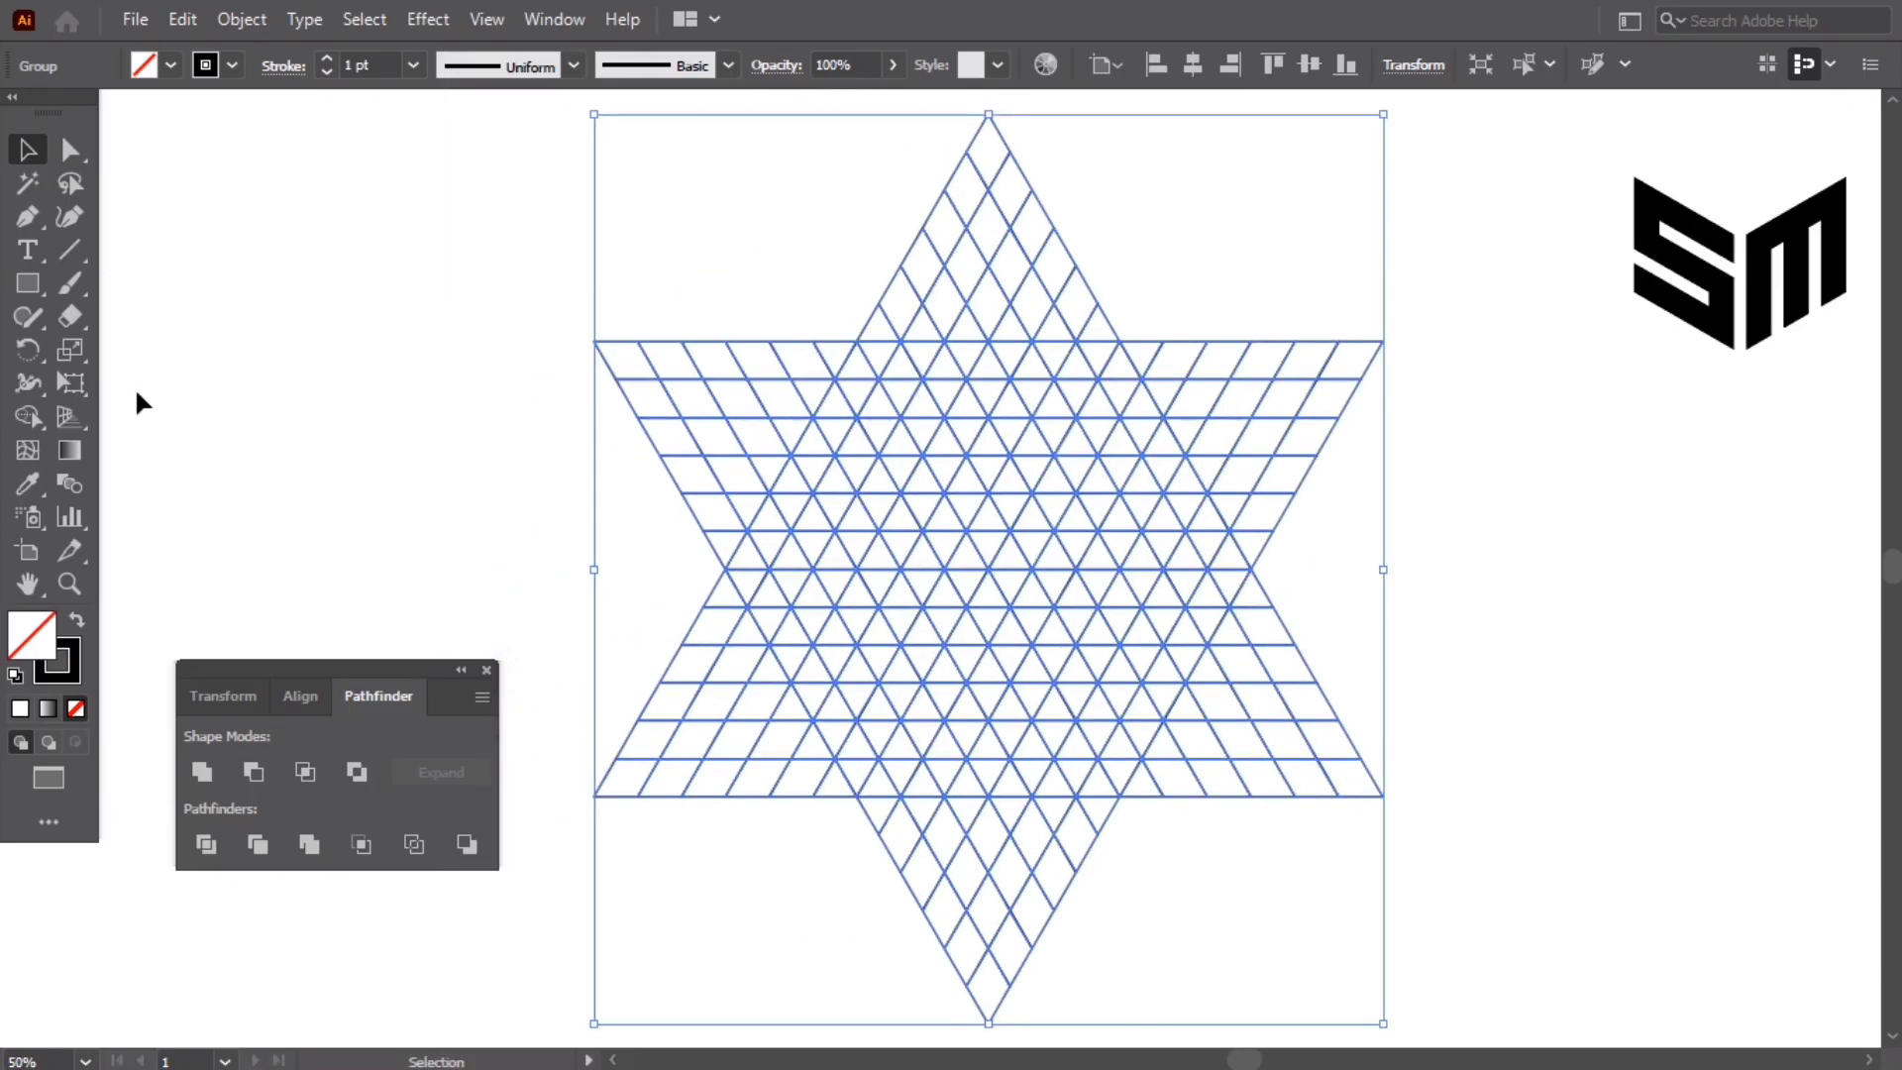
Step: With a black fill and the Shape Builder, merge cells into a slanted U-shaped band in the star grid's lower-left part
{"action": "left_click", "coordinate": [25, 419]}
{"action": "left_click", "coordinate": [171, 66]}
{"action": "left_click", "coordinate": [82, 111]}
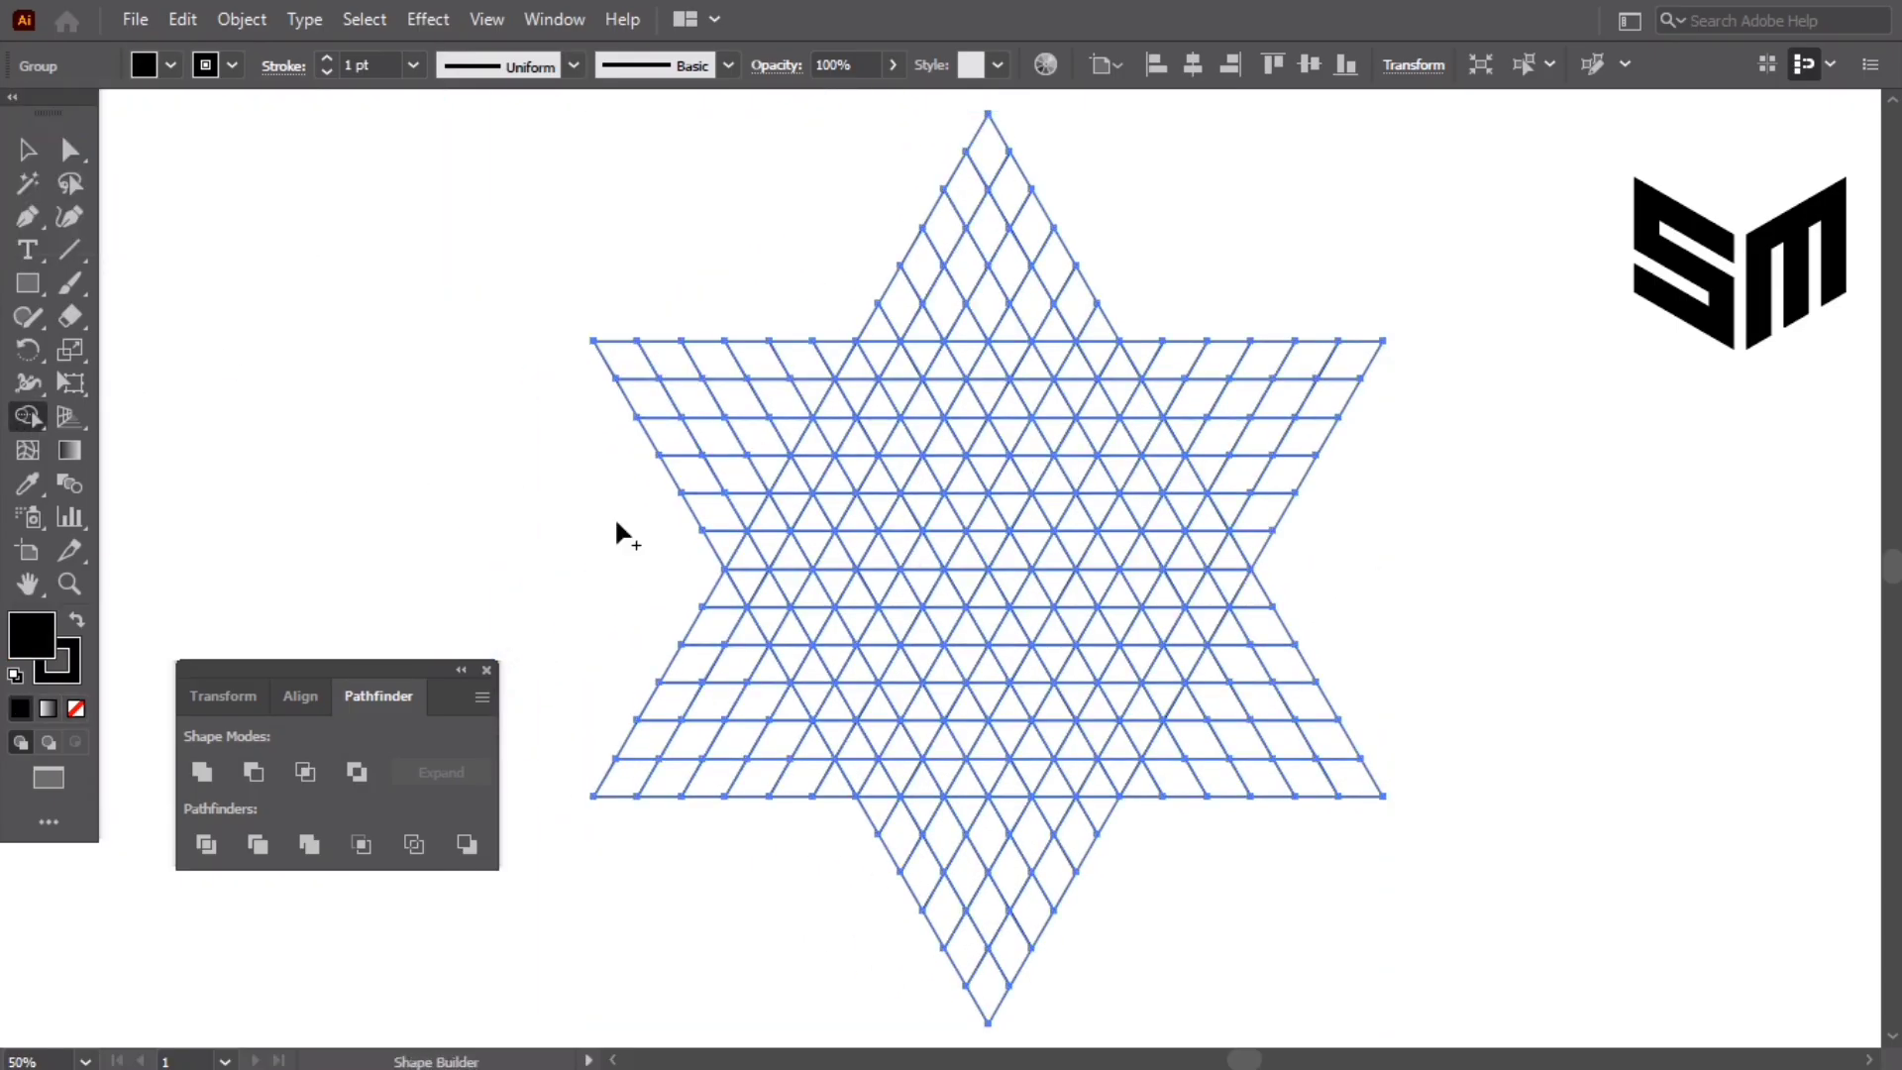
{"action": "mouse_move", "coordinate": [721, 783]}
{"action": "left_mouse_down"}
{"action": "mouse_move", "coordinate": [861, 526]}
{"action": "mouse_move", "coordinate": [790, 782]}
{"action": "mouse_move", "coordinate": [900, 598]}
{"action": "left_mouse_up"}
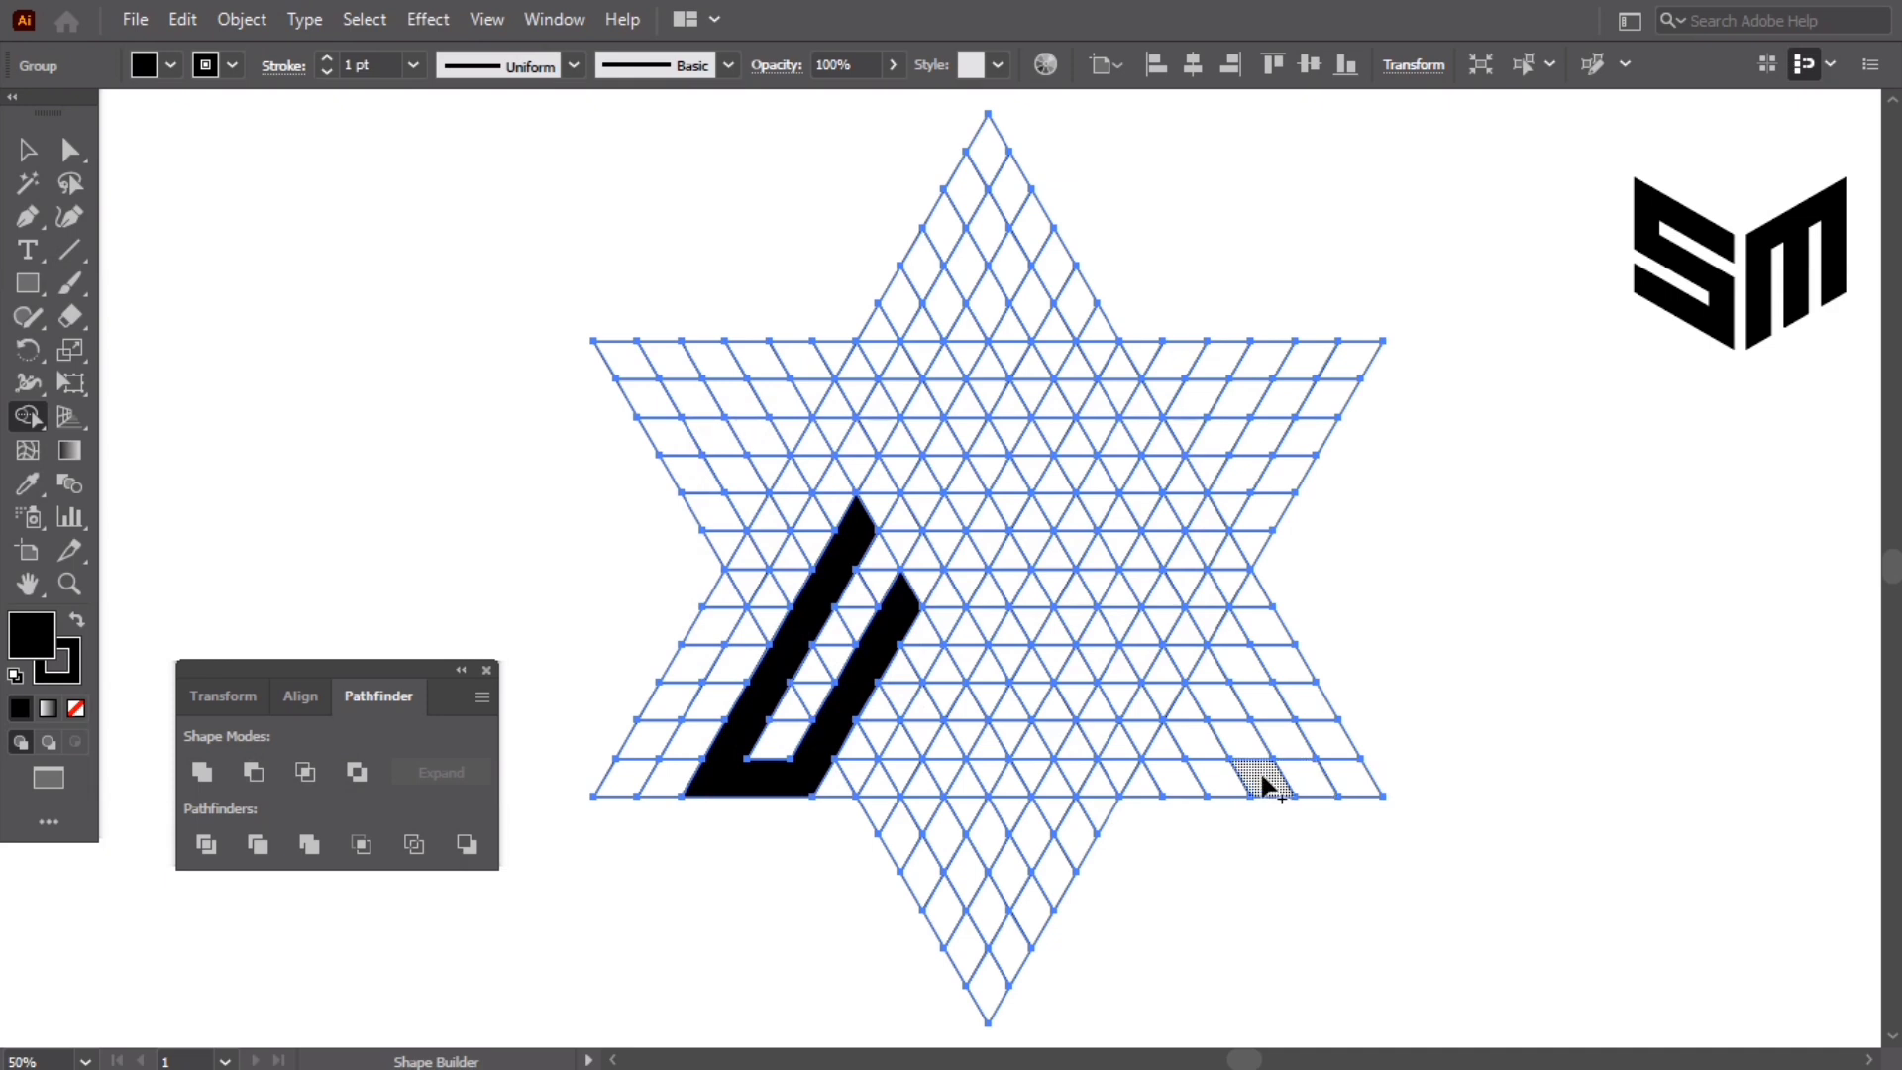
Step: Merge cells into a mirrored slanted U band at the star grid's lower right and join both U bands with a V-shaped band
{"action": "mouse_move", "coordinate": [1260, 774]}
{"action": "left_mouse_down"}
{"action": "mouse_move", "coordinate": [1121, 537]}
{"action": "mouse_move", "coordinate": [1175, 776]}
{"action": "mouse_move", "coordinate": [1085, 609]}
{"action": "left_mouse_up"}
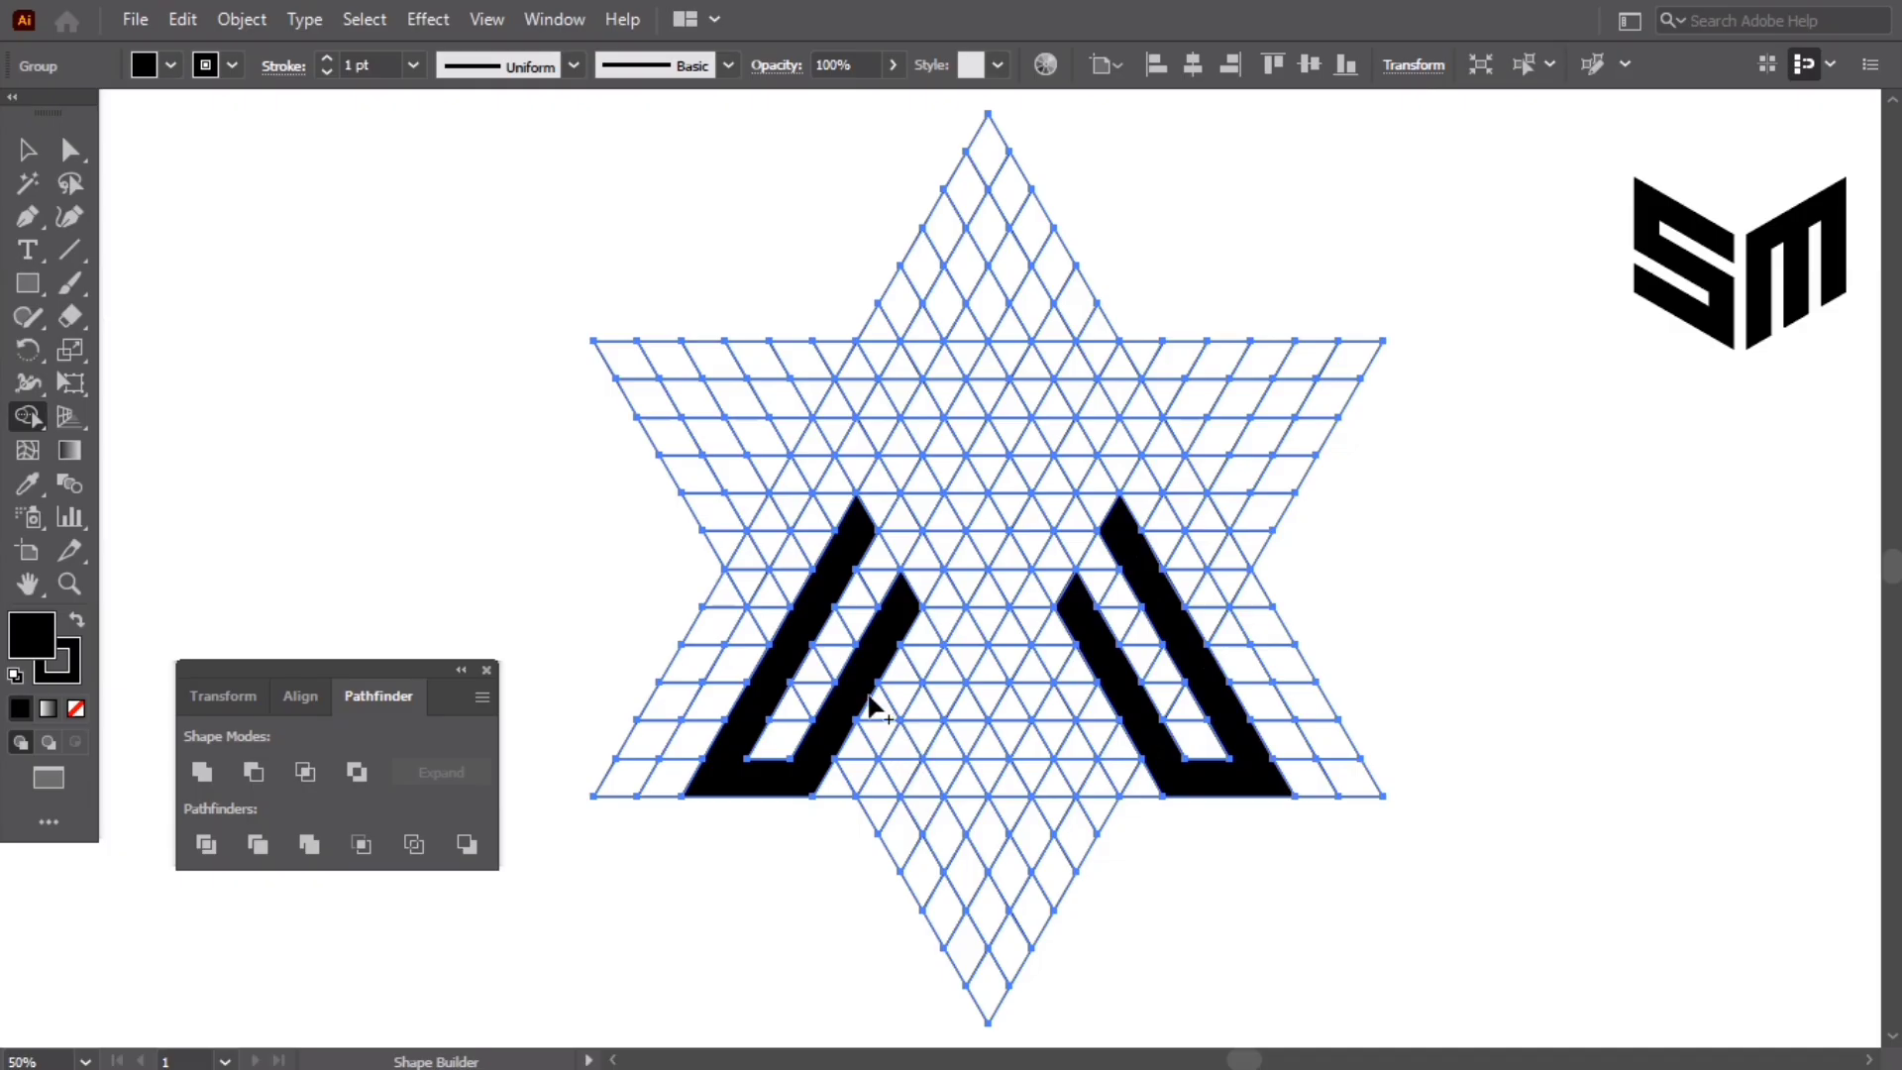
{"action": "mouse_move", "coordinate": [870, 706]}
{"action": "left_mouse_down"}
{"action": "mouse_move", "coordinate": [864, 684]}
{"action": "mouse_move", "coordinate": [944, 835]}
{"action": "mouse_move", "coordinate": [1083, 752]}
{"action": "mouse_move", "coordinate": [1113, 687]}
{"action": "left_mouse_up"}
Step: Merge cells into an angular S-shaped band running up from the left U band, around the grid's upper tip and down to the right U band
{"action": "left_click_drag", "start_coordinate": [901, 612], "coordinate": [920, 651]}
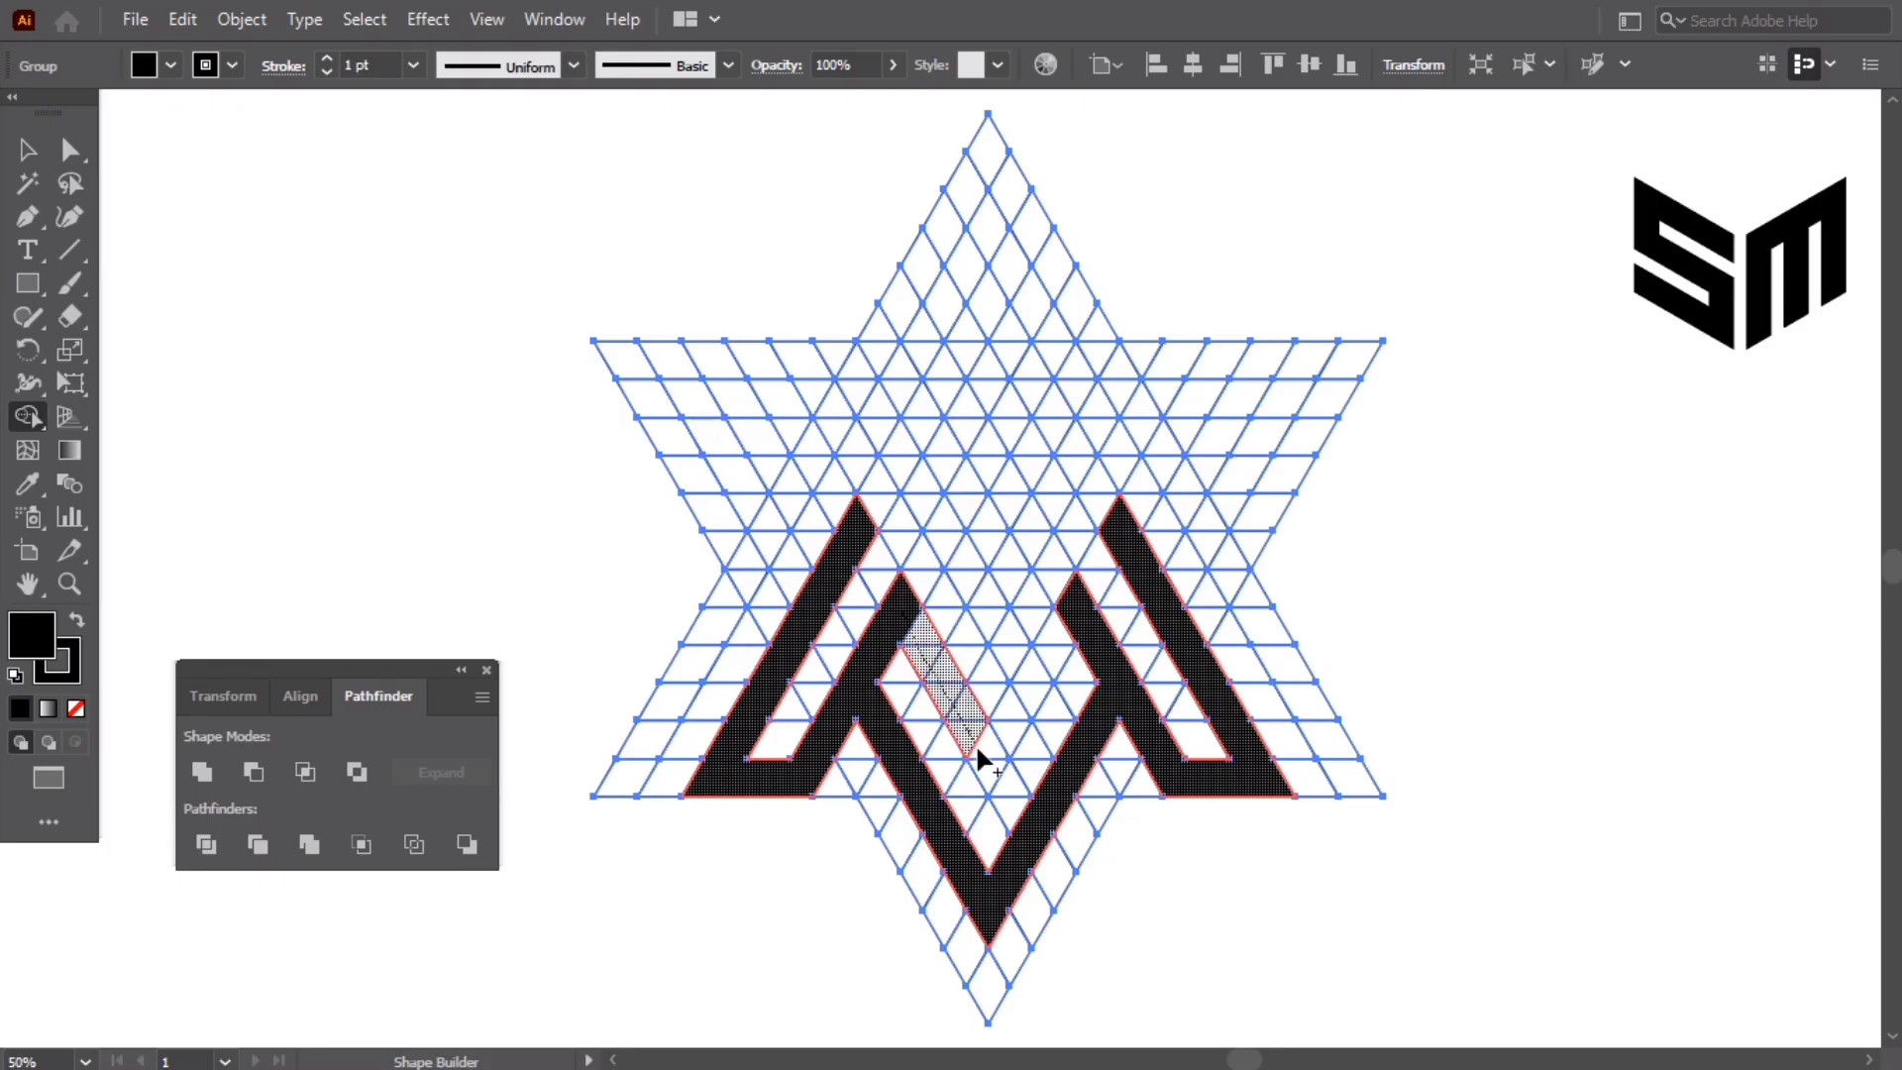
{"action": "mouse_move", "coordinate": [986, 773]}
{"action": "left_mouse_down"}
{"action": "mouse_move", "coordinate": [1030, 676]}
{"action": "mouse_move", "coordinate": [951, 557]}
{"action": "left_mouse_up"}
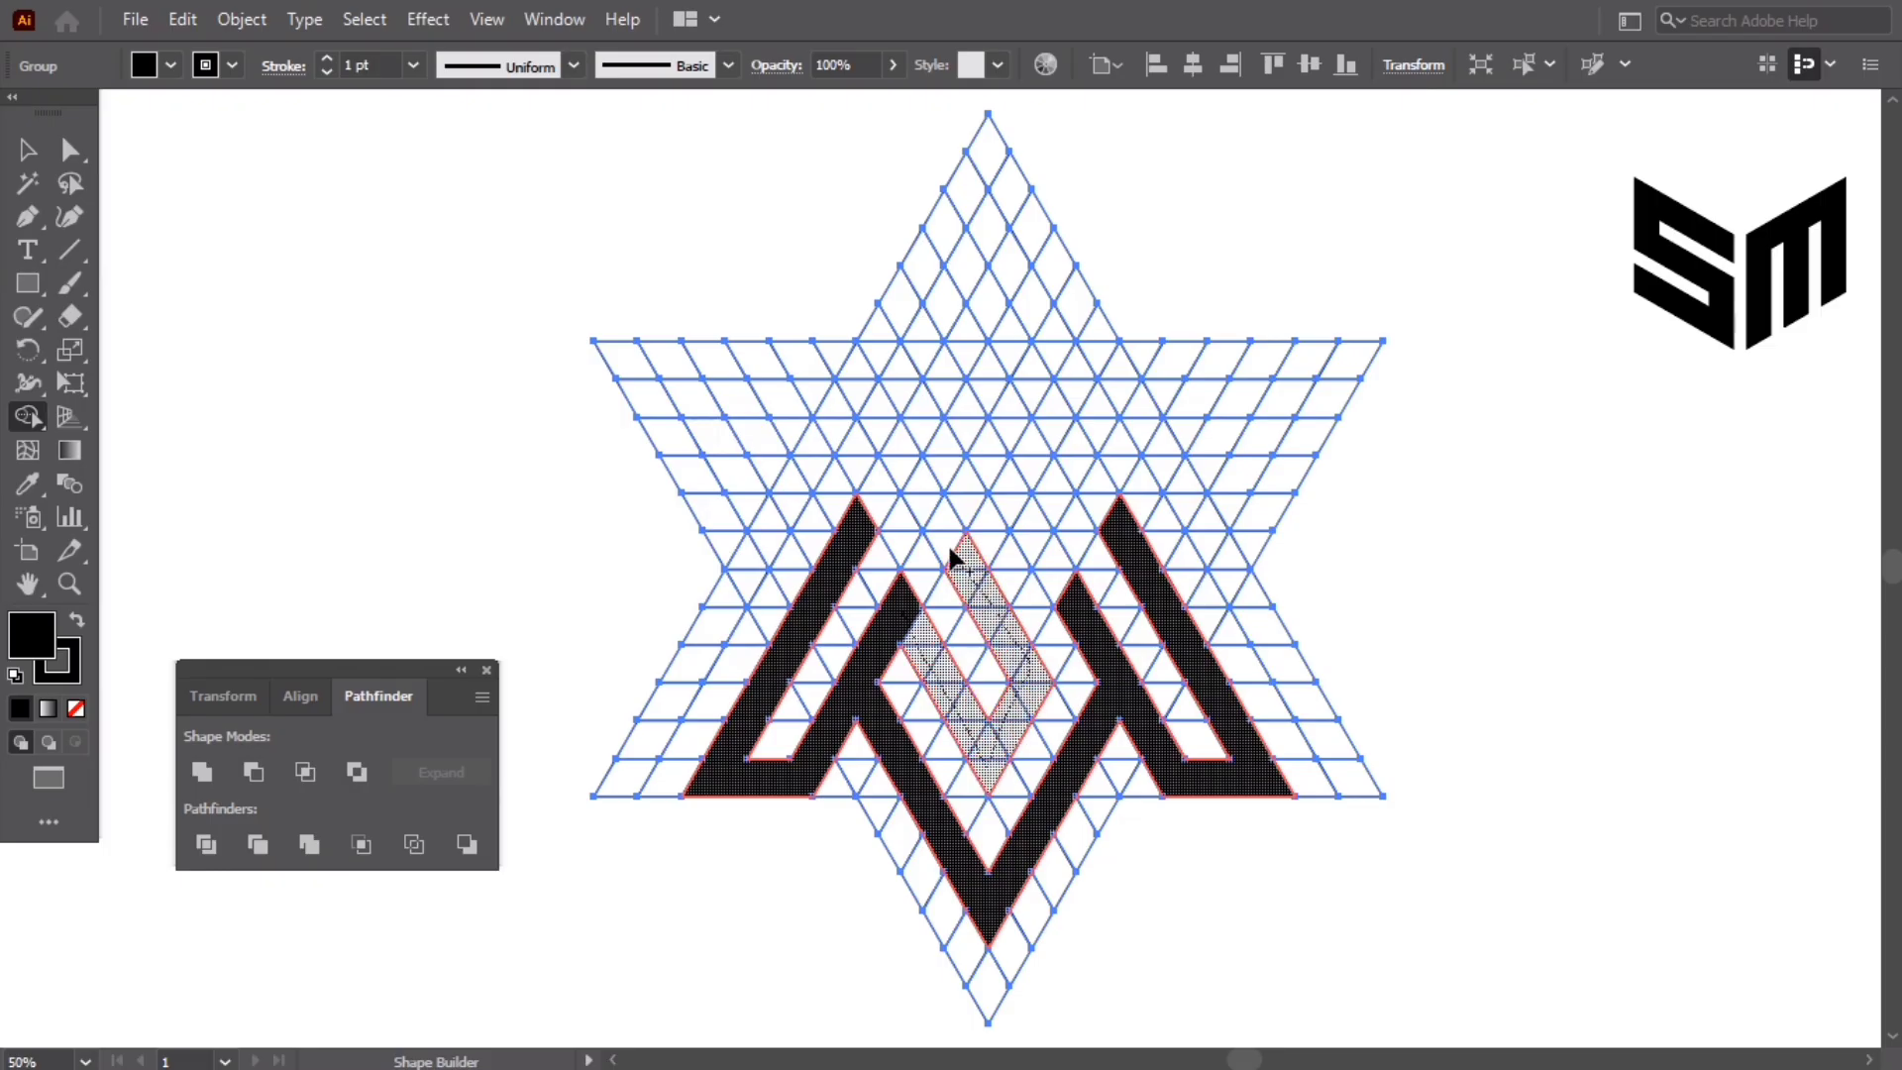
{"action": "mouse_move", "coordinate": [868, 347]}
{"action": "left_mouse_down"}
{"action": "mouse_move", "coordinate": [983, 151]}
{"action": "mouse_move", "coordinate": [1048, 263]}
{"action": "left_mouse_up"}
{"action": "left_click_drag", "start_coordinate": [1129, 400], "coordinate": [1123, 389]}
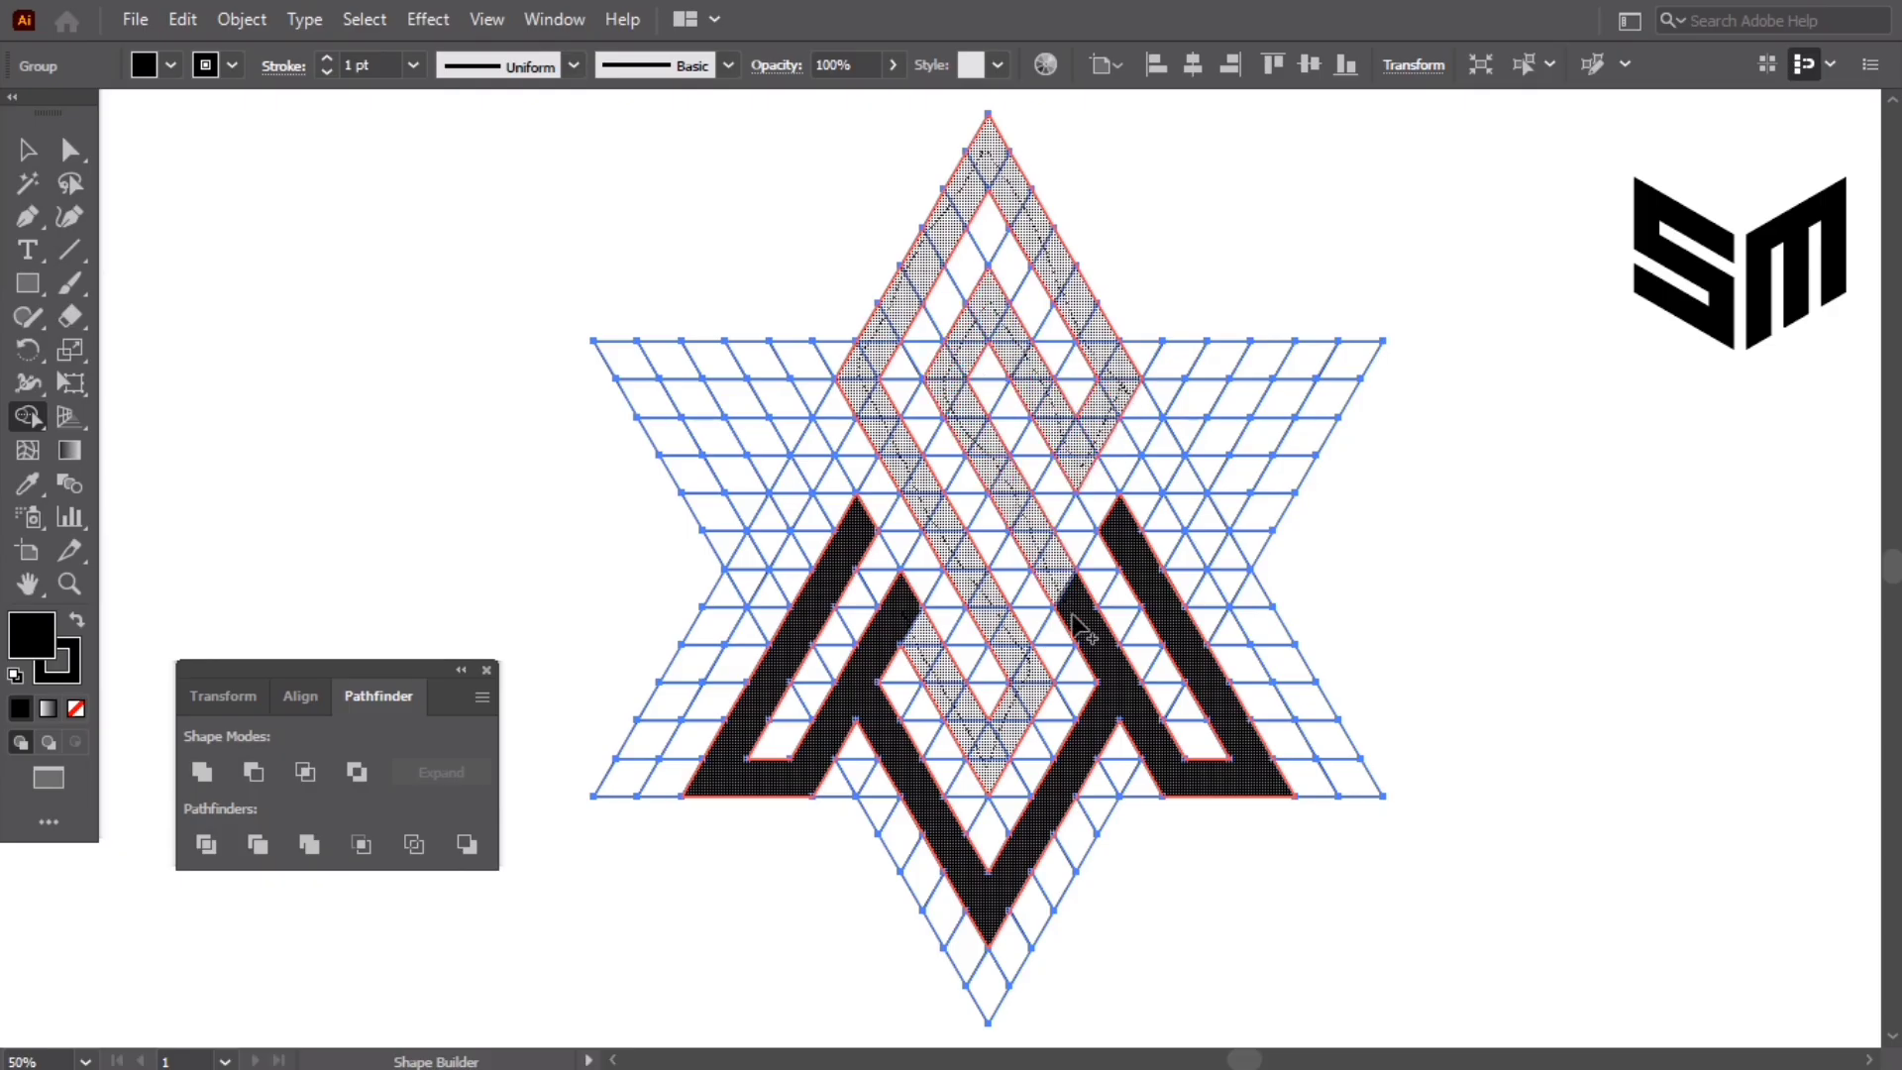
{"action": "left_click_drag", "start_coordinate": [1072, 614], "coordinate": [1075, 619]}
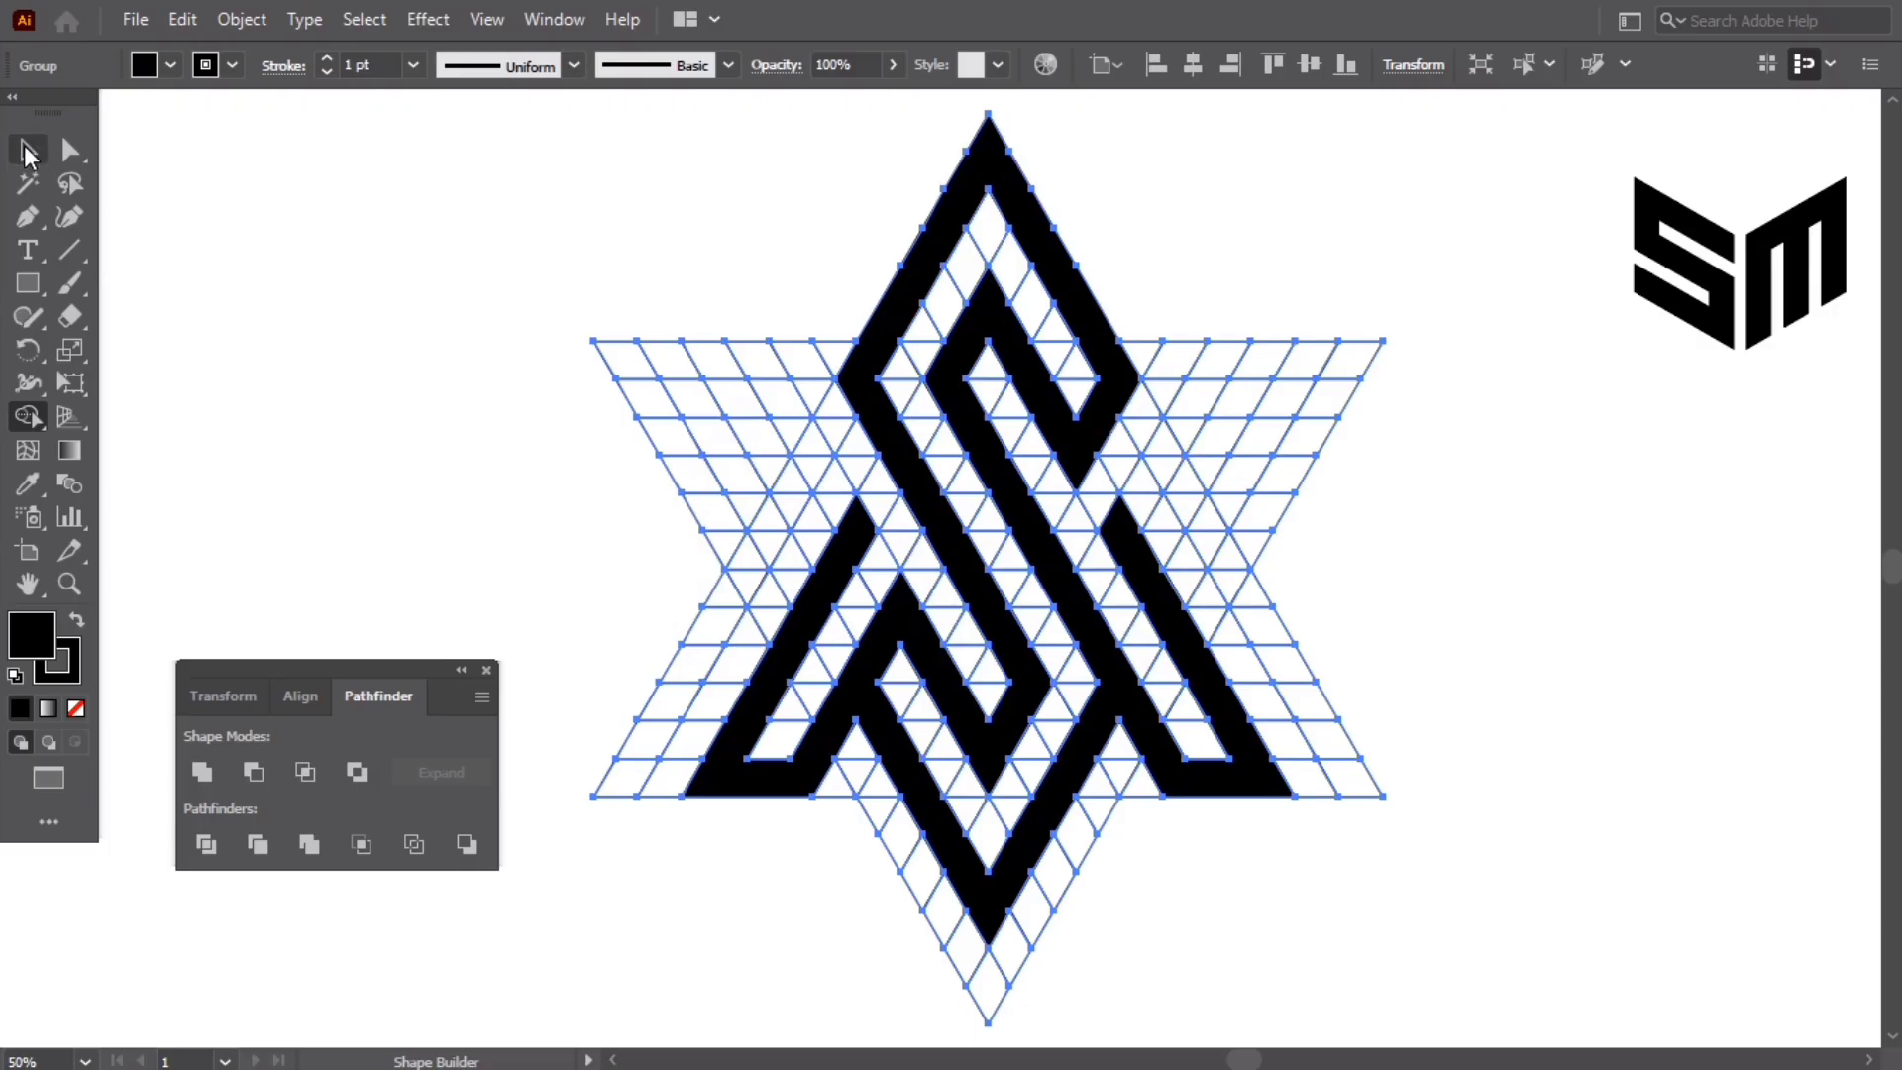
Step: Delete the leftover grid cells around the black monogram
{"action": "left_click", "coordinate": [26, 150]}
{"action": "left_click", "coordinate": [332, 354]}
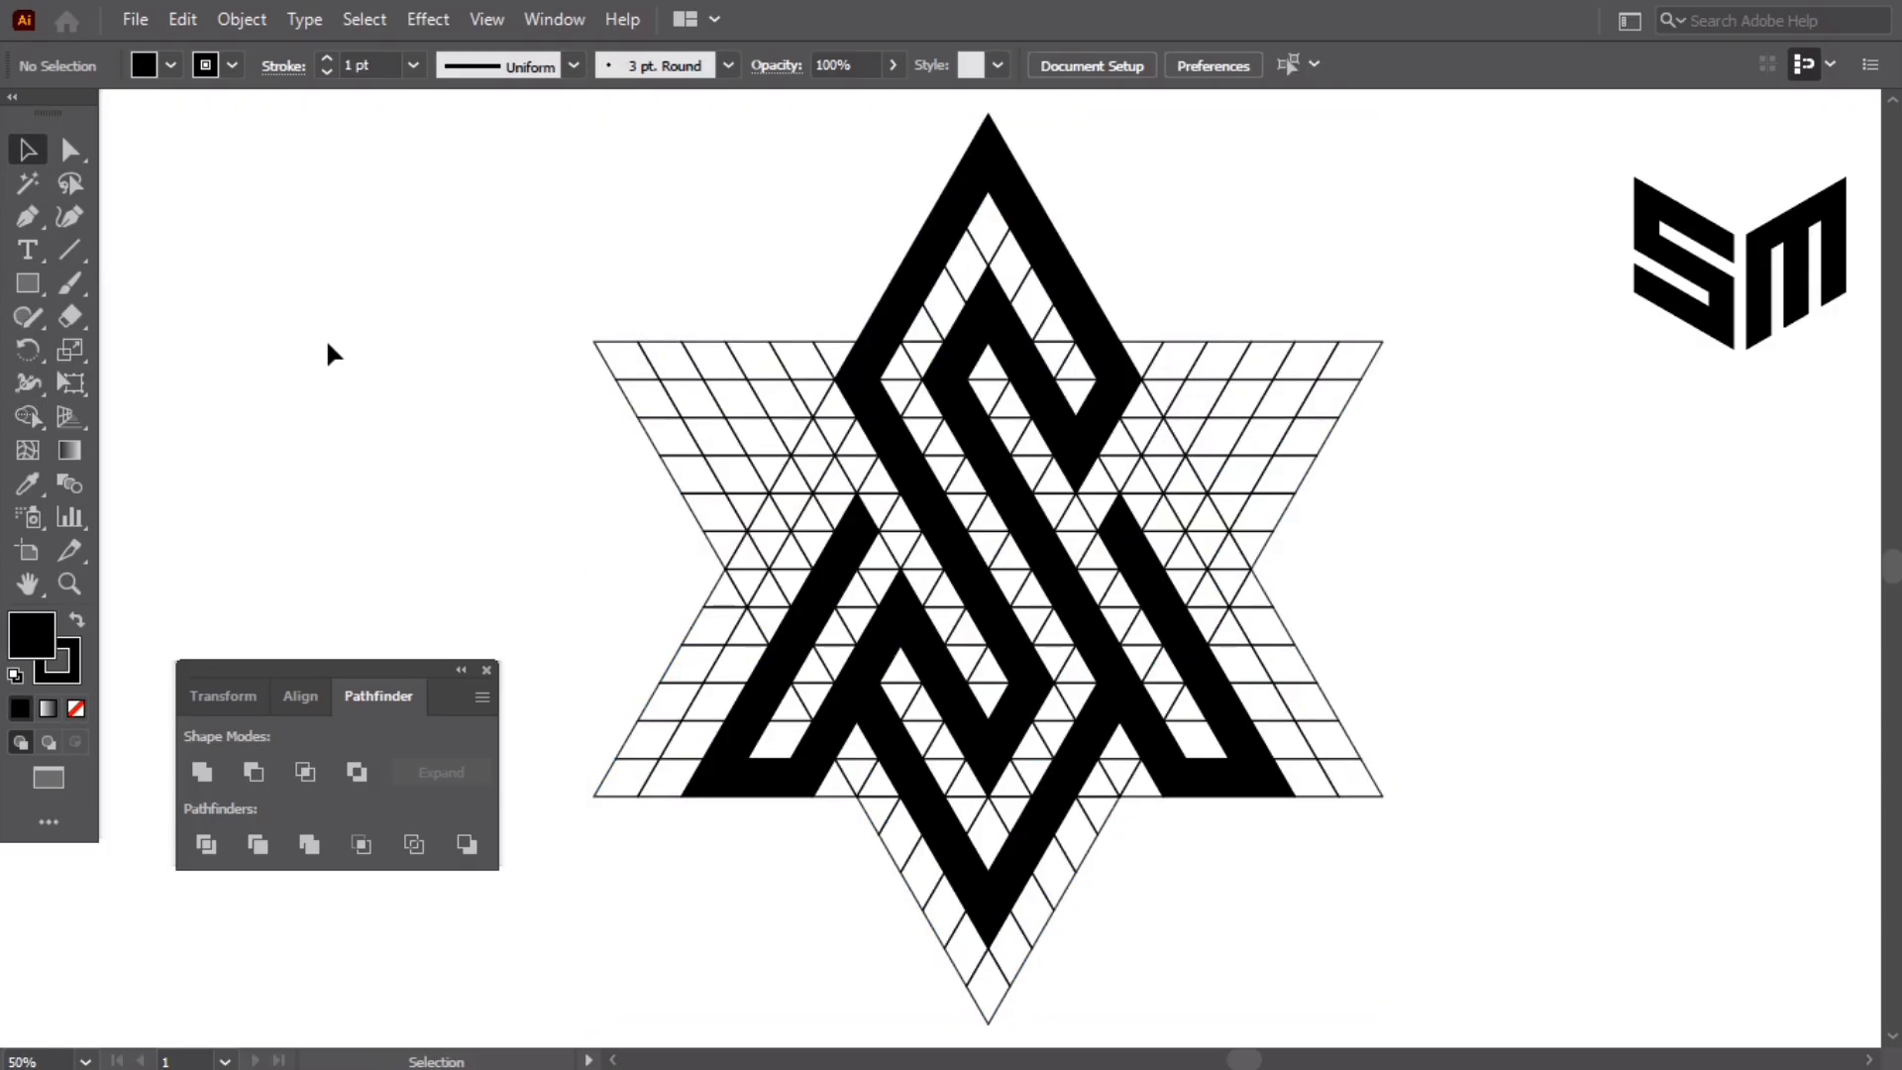
{"action": "left_click", "coordinate": [654, 367]}
{"action": "key", "text": "Delete"}
Step: Select the whole monogram and thicken it with a 15 pt stroke
{"action": "left_click", "coordinate": [26, 151]}
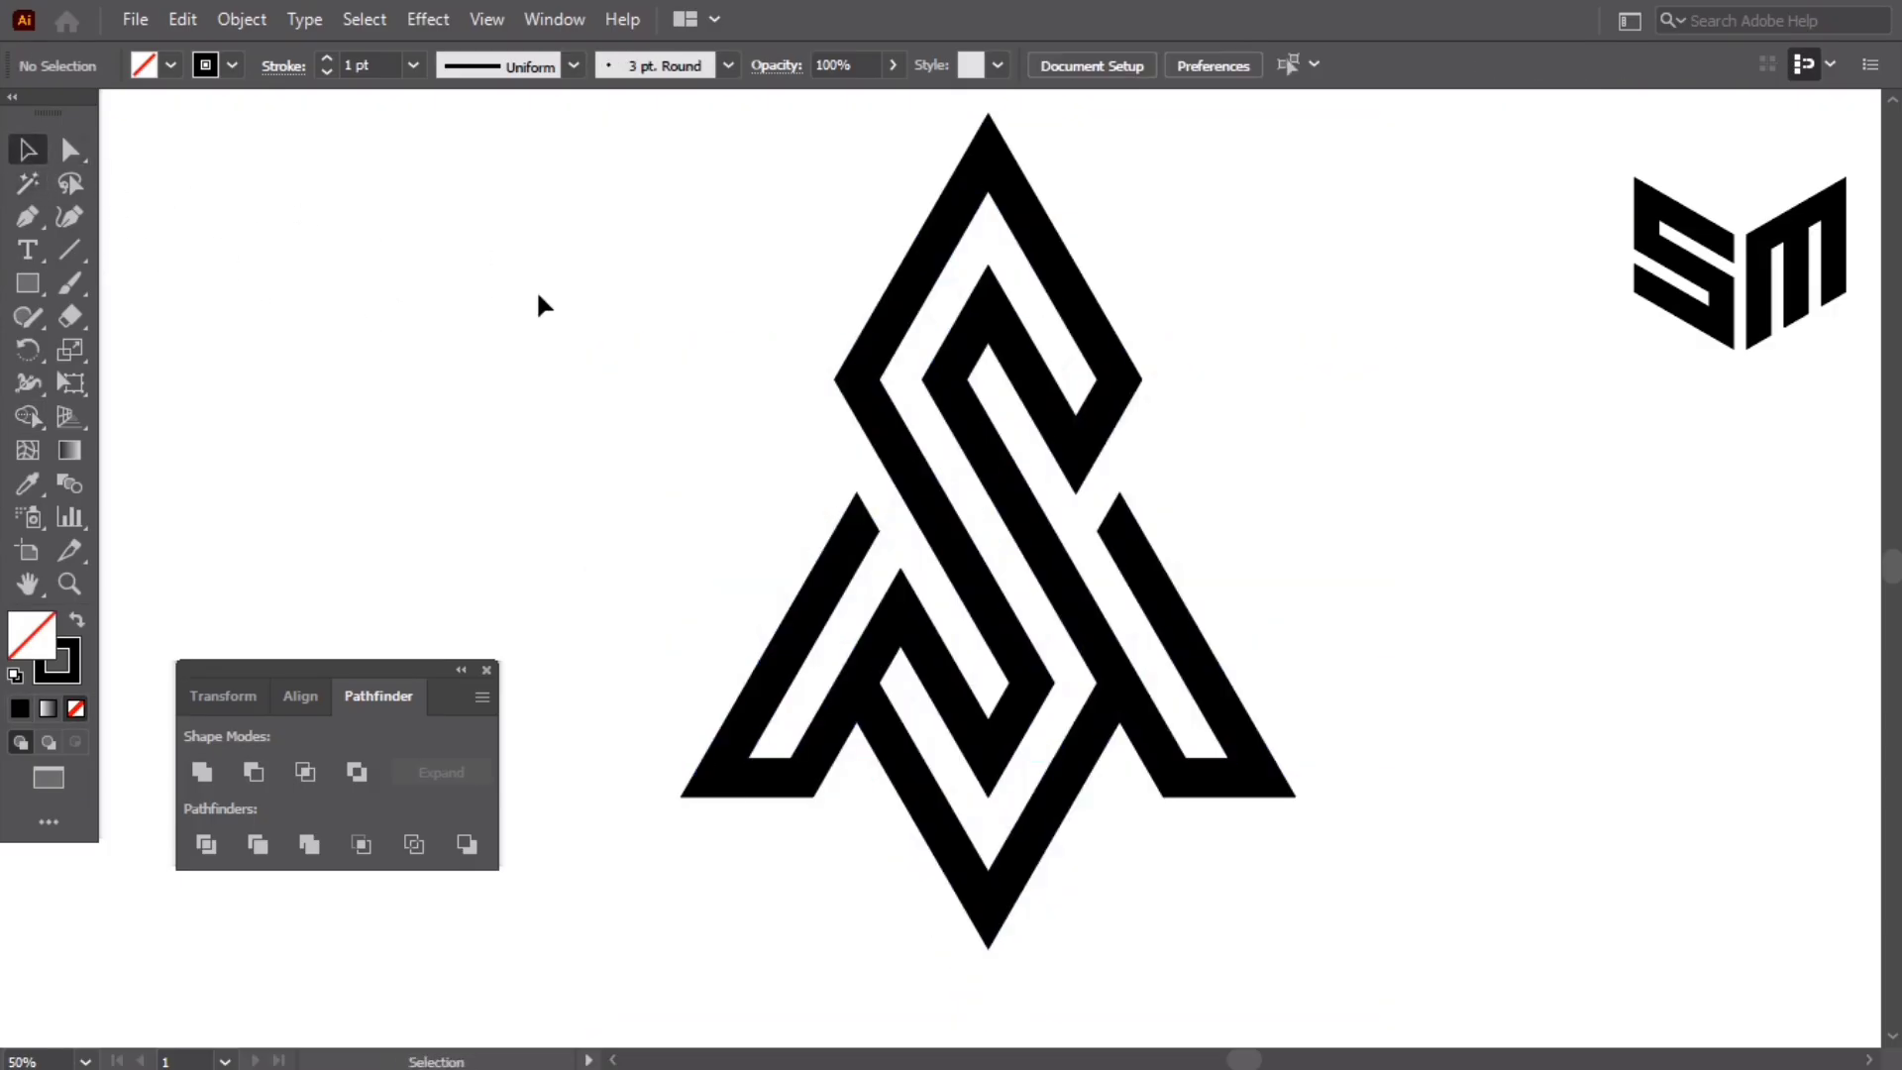
{"action": "left_click_drag", "start_coordinate": [539, 297], "coordinate": [1117, 635]}
{"action": "scroll", "coordinate": [384, 65], "scroll_direction": "up", "scroll_amount": 15}
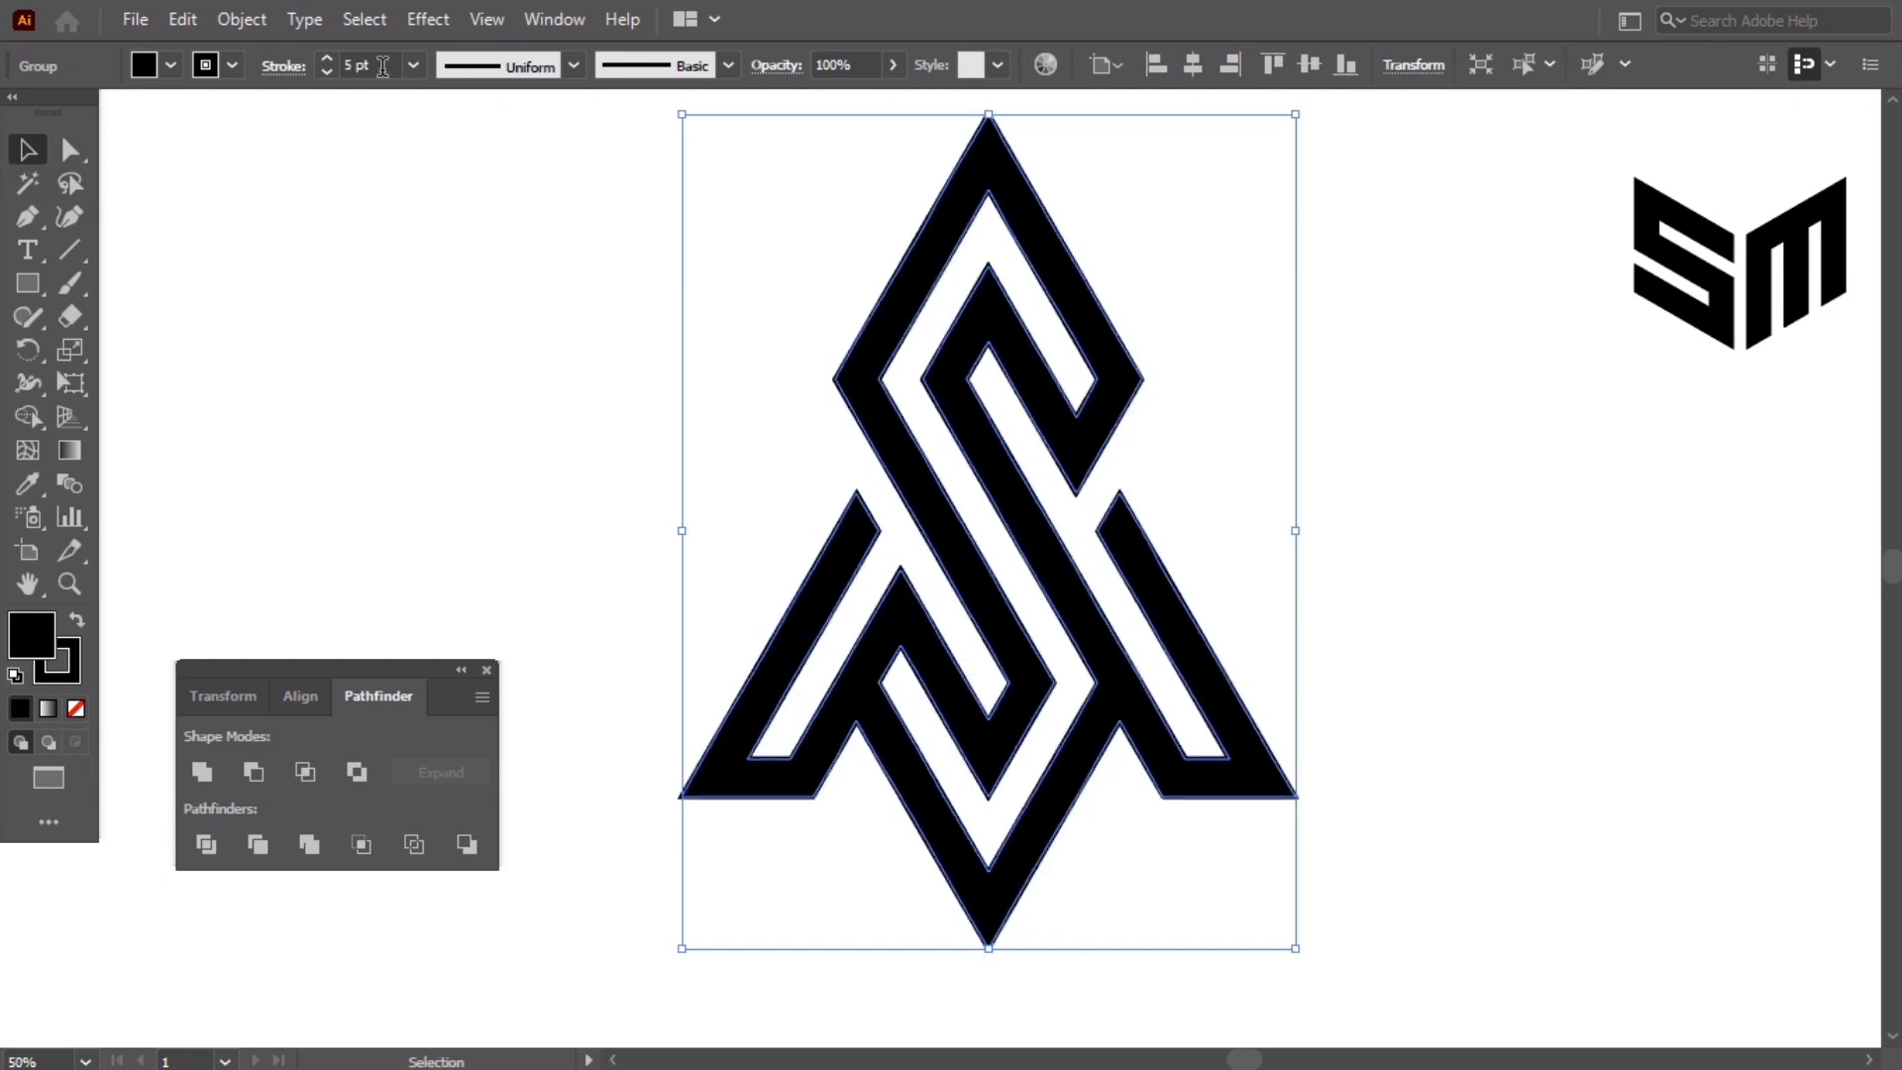
{"action": "scroll", "coordinate": [385, 65], "scroll_direction": "down", "scroll_amount": 1}
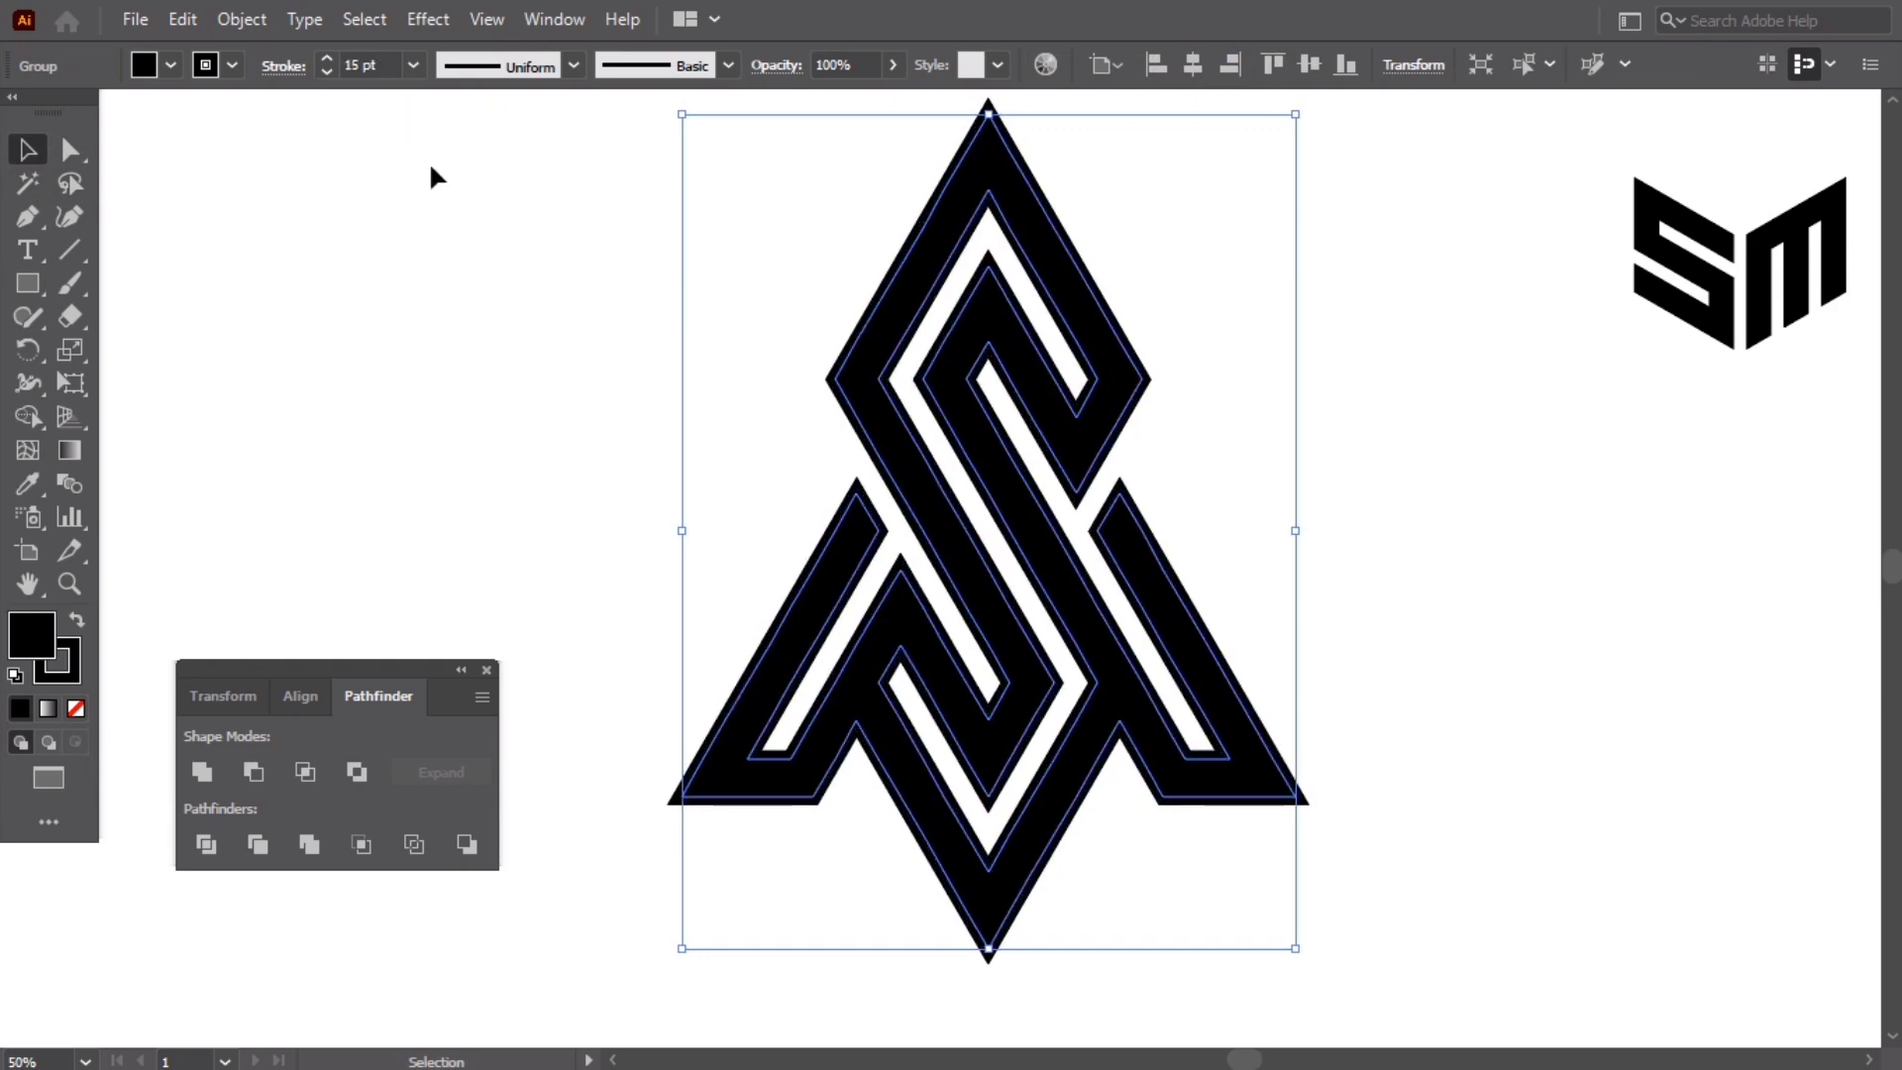
Step: Expand the monogram's fill and stroke and unite the pieces into a single shape
{"action": "left_click", "coordinate": [229, 17]}
{"action": "left_click", "coordinate": [406, 329]}
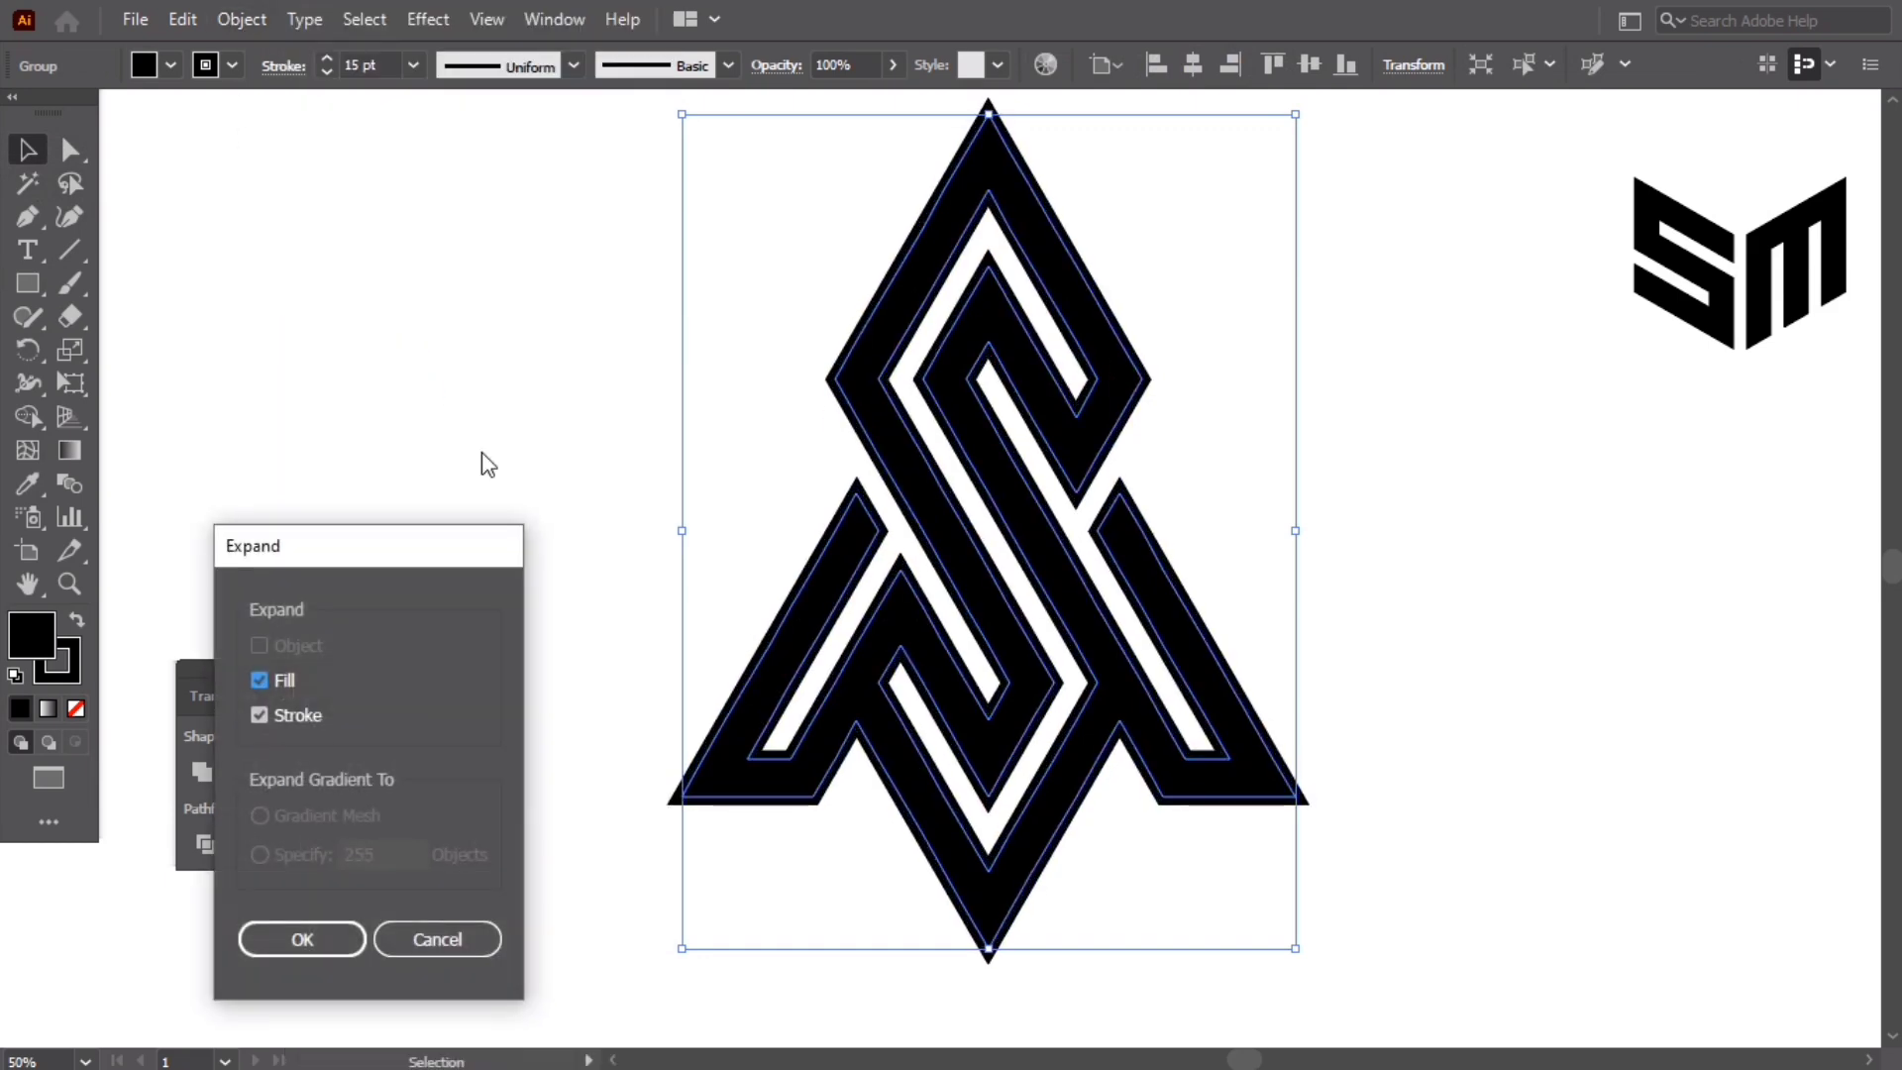
{"action": "left_click", "coordinate": [302, 939]}
{"action": "left_click", "coordinate": [201, 771]}
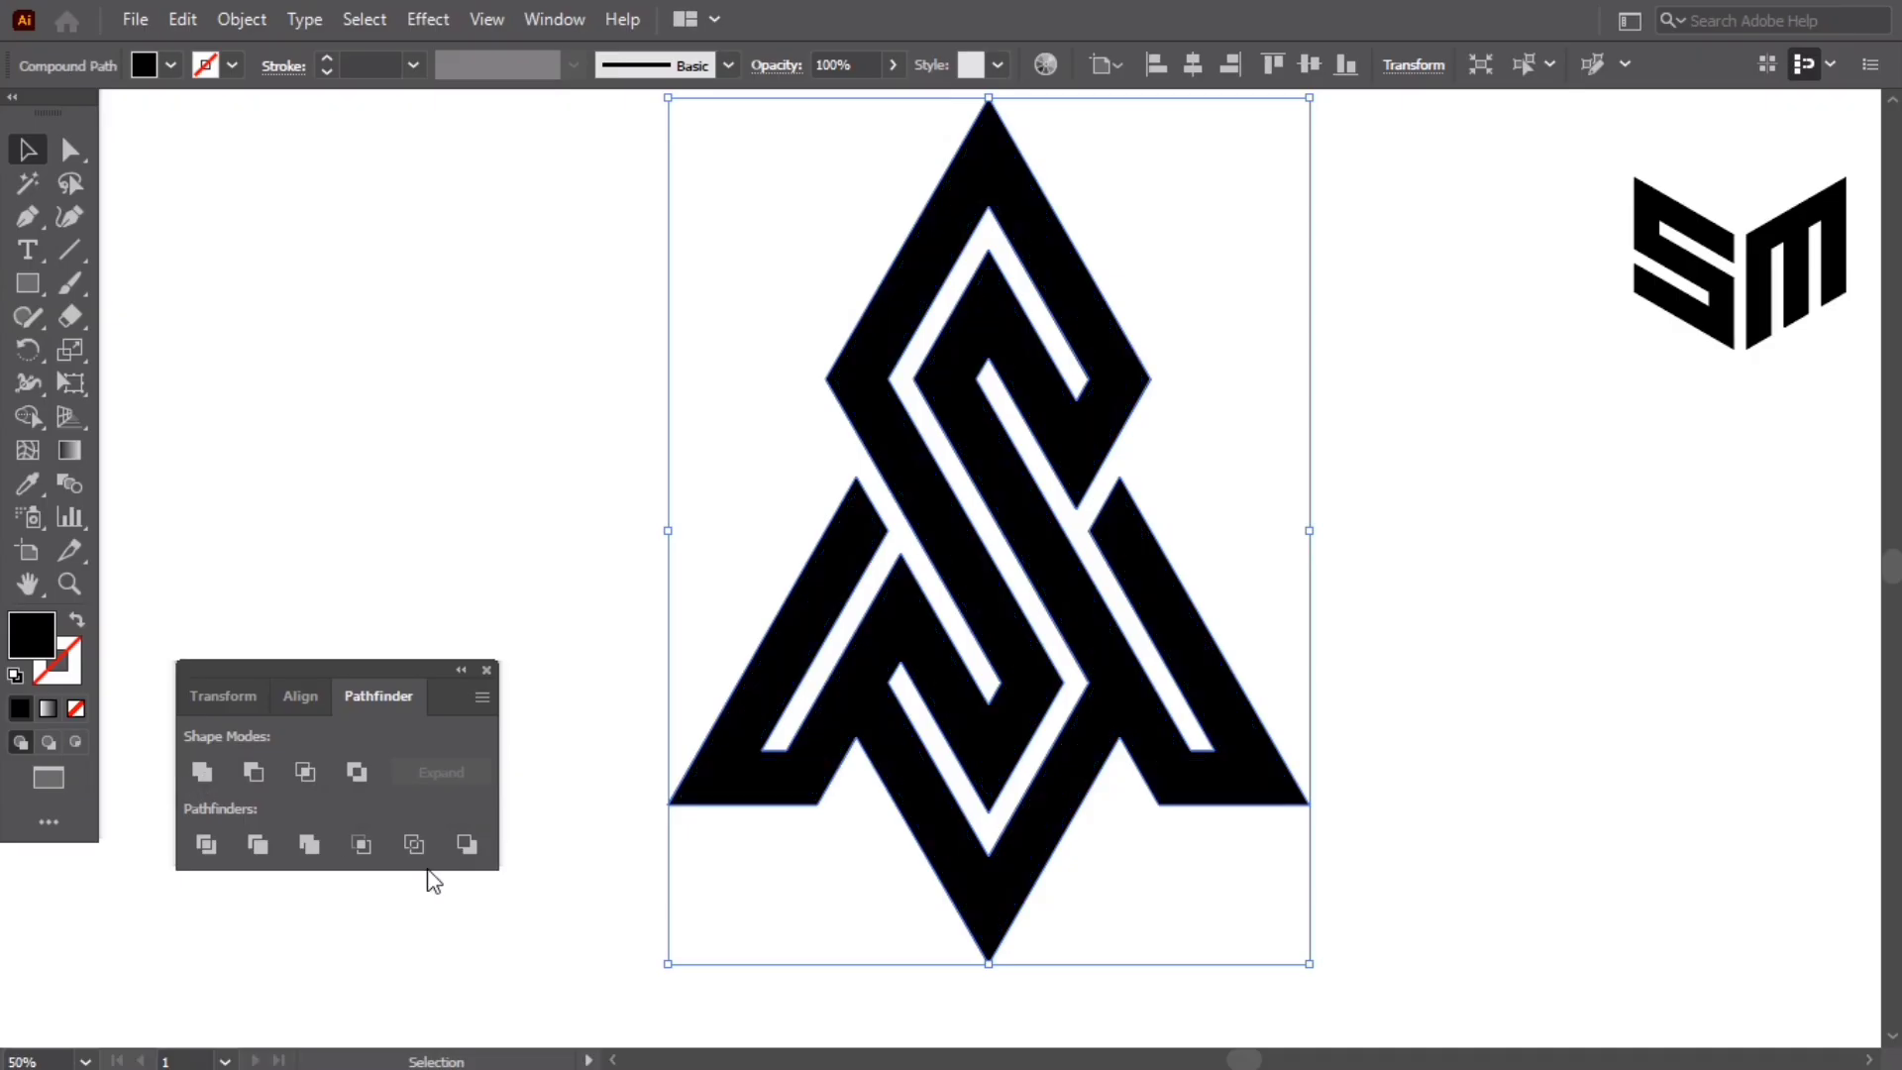
Step: Widen the monogram and reduce its height so its diagonal bands slope less steeply
{"action": "left_click_drag", "start_coordinate": [961, 728], "coordinate": [947, 749]}
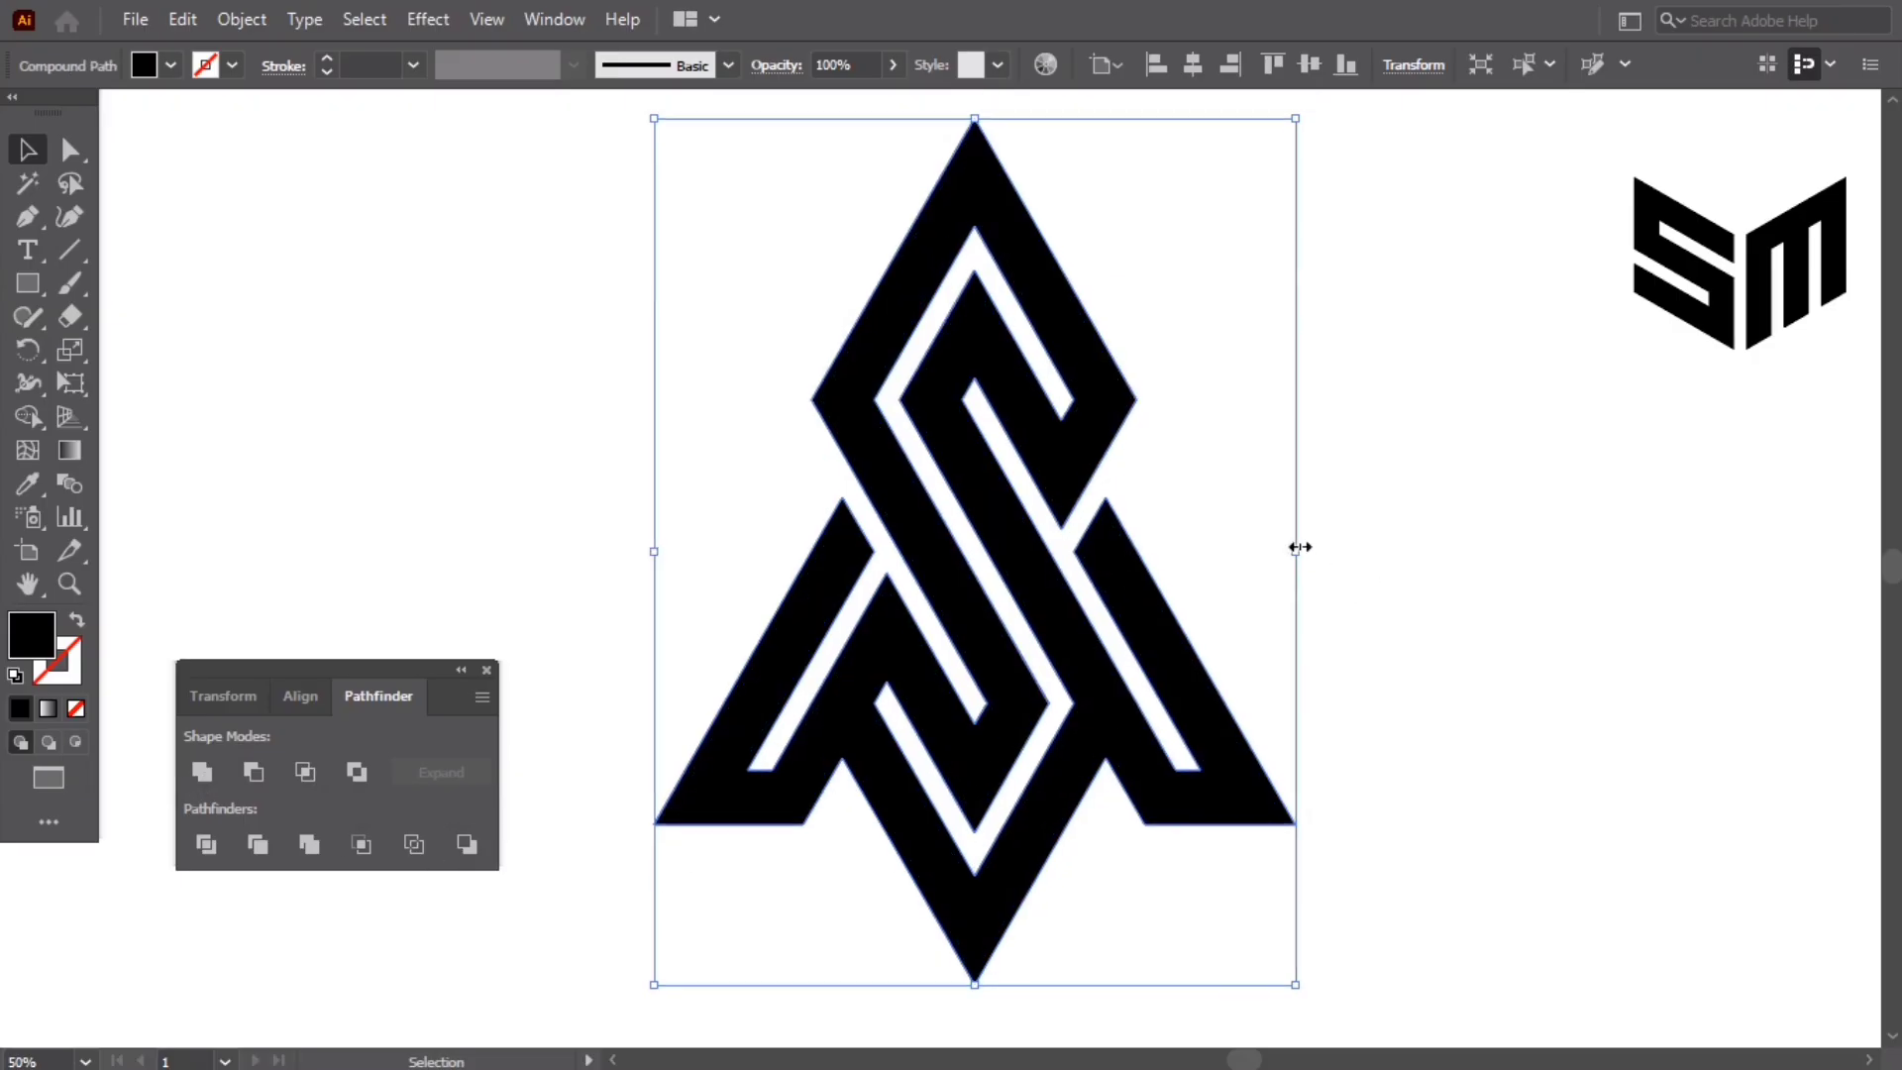
{"action": "left_click_drag", "start_coordinate": [1295, 547], "coordinate": [1514, 547]}
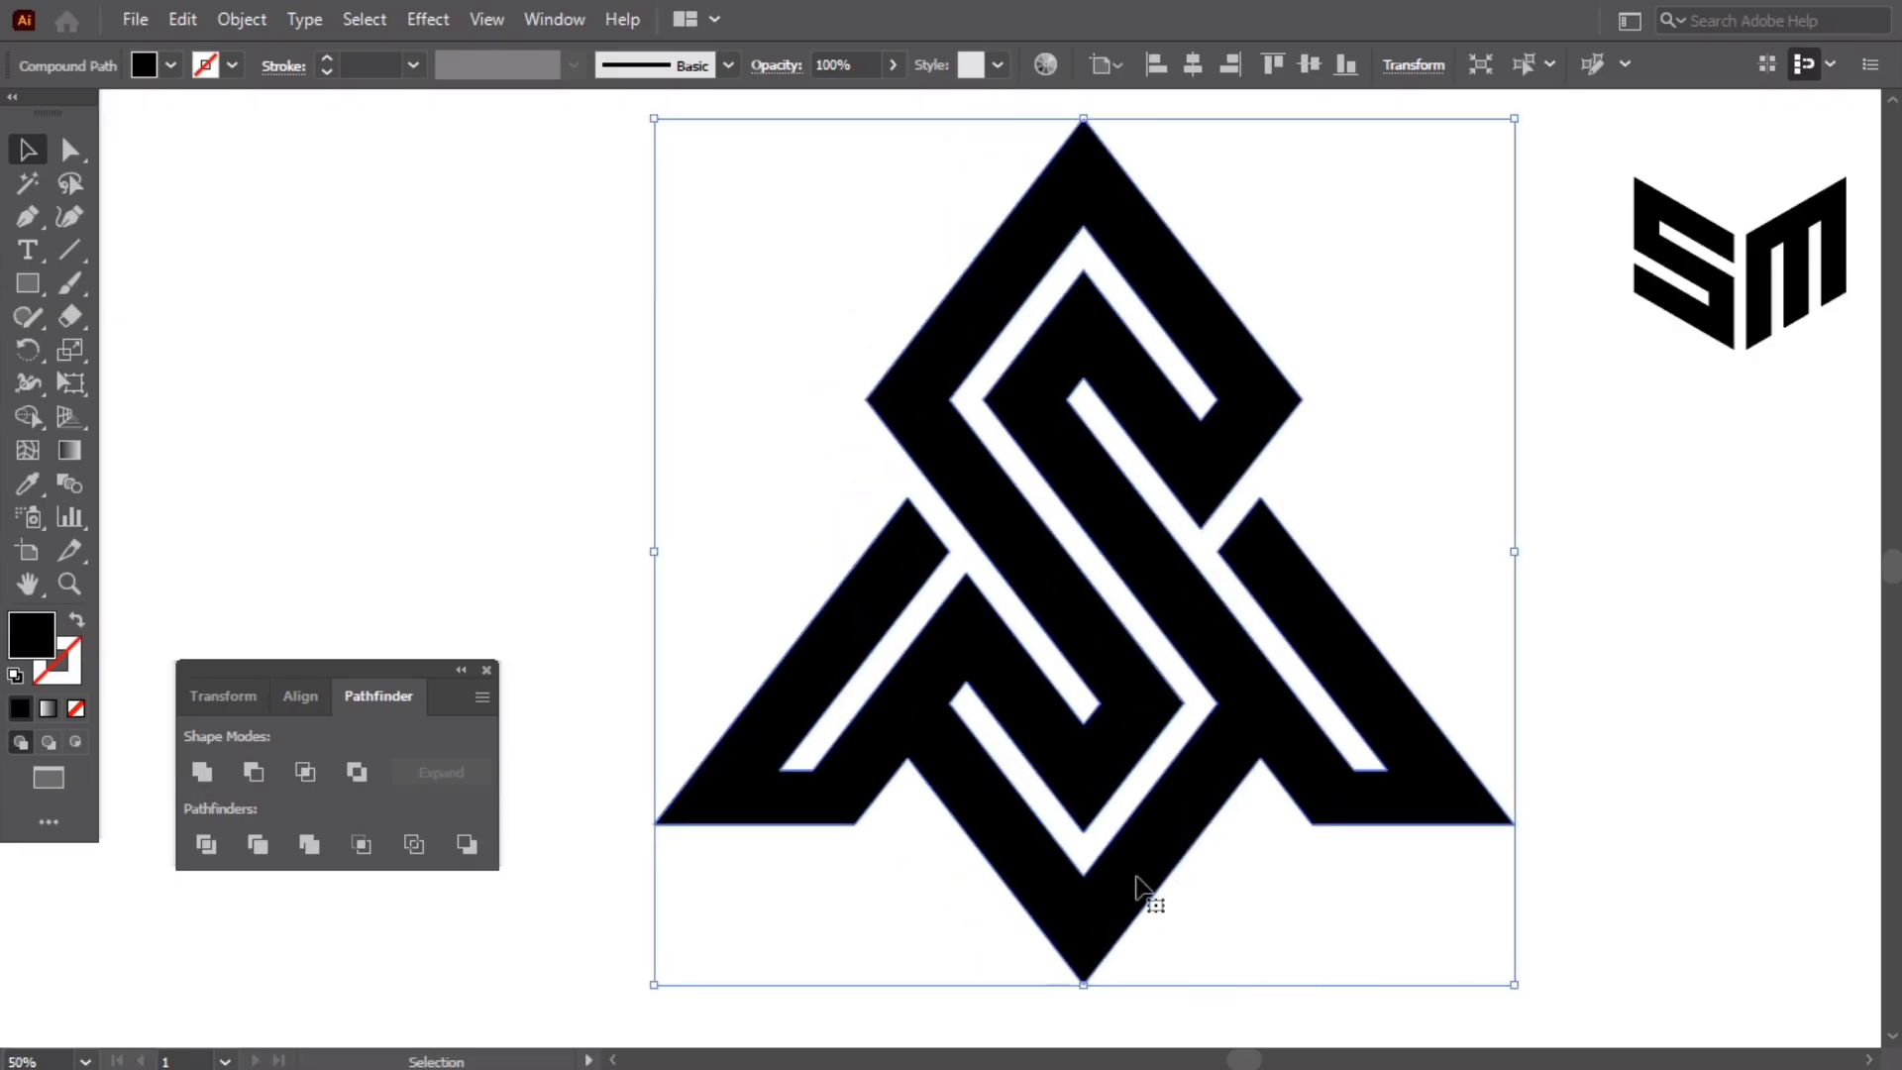
{"action": "left_click_drag", "start_coordinate": [1084, 985], "coordinate": [1089, 808]}
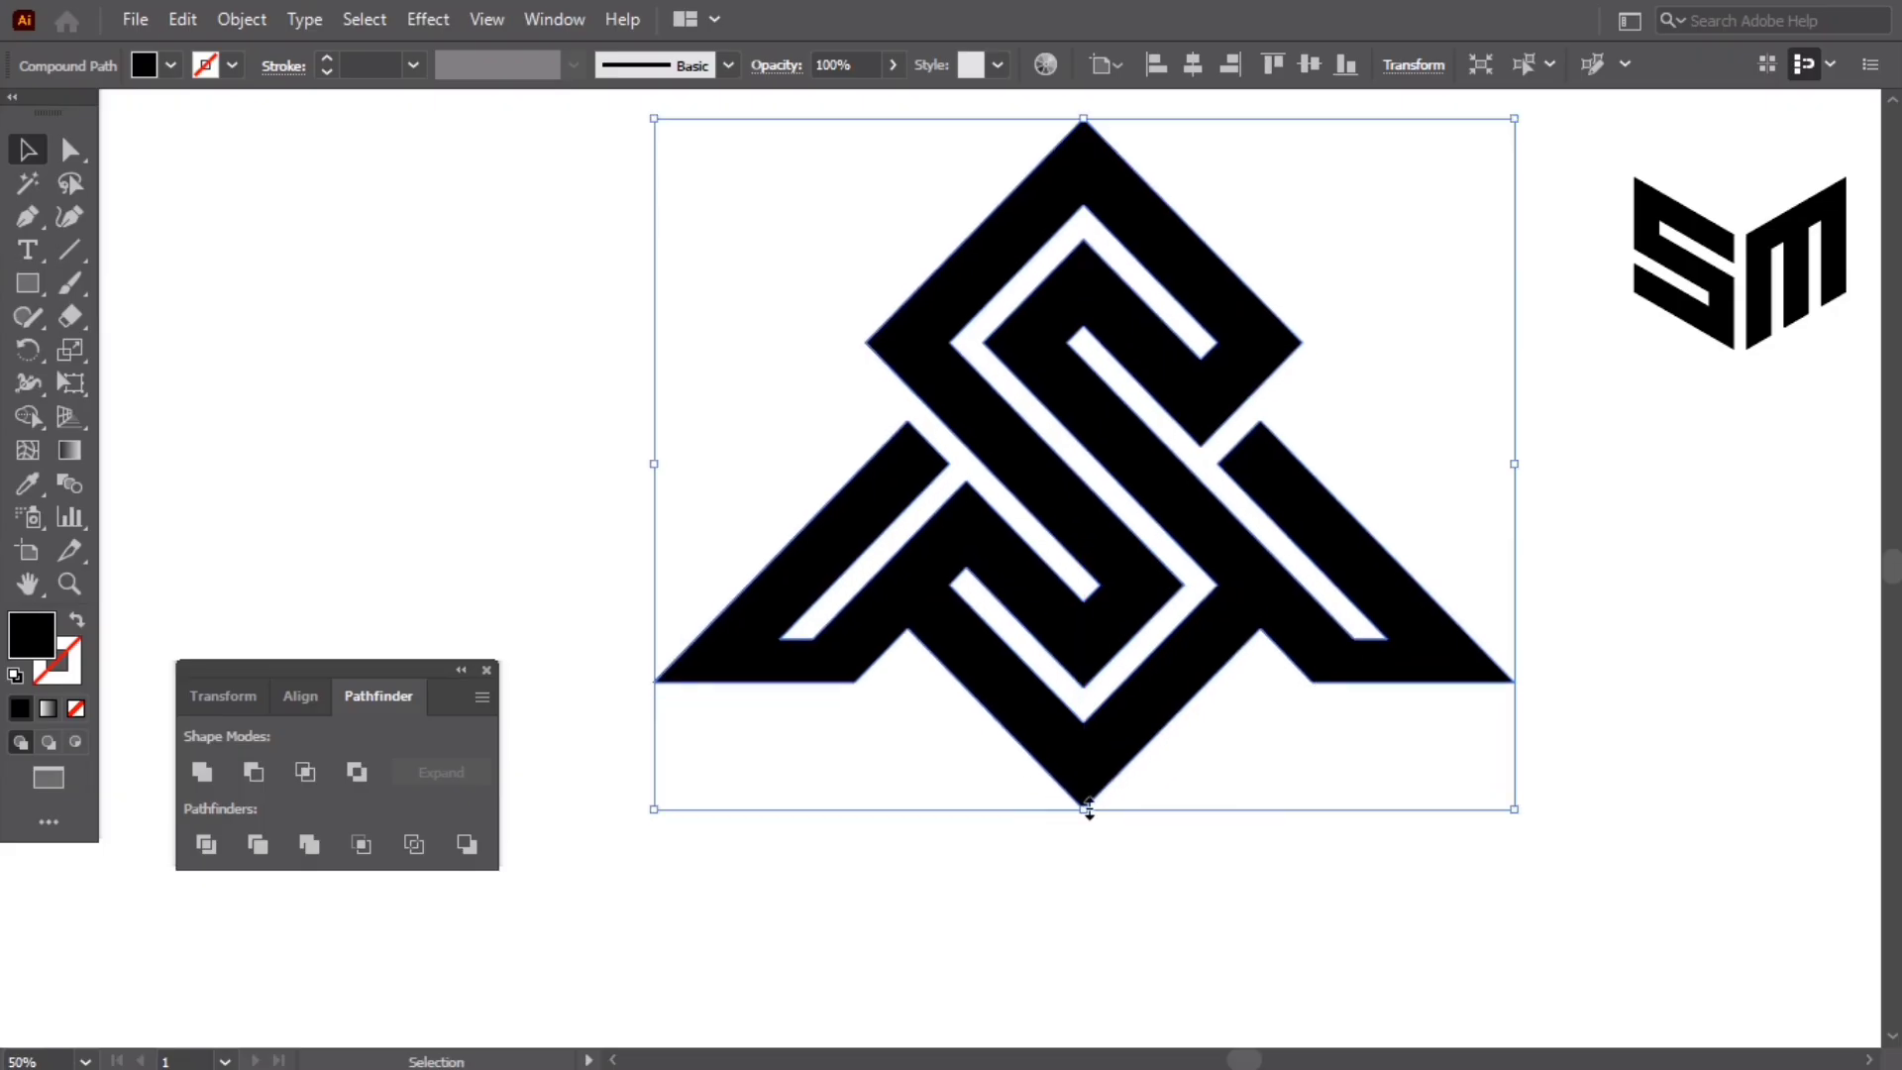
{"action": "left_click_drag", "start_coordinate": [1503, 463], "coordinate": [1474, 466]}
{"action": "left_click_drag", "start_coordinate": [1064, 118], "coordinate": [1064, 156]}
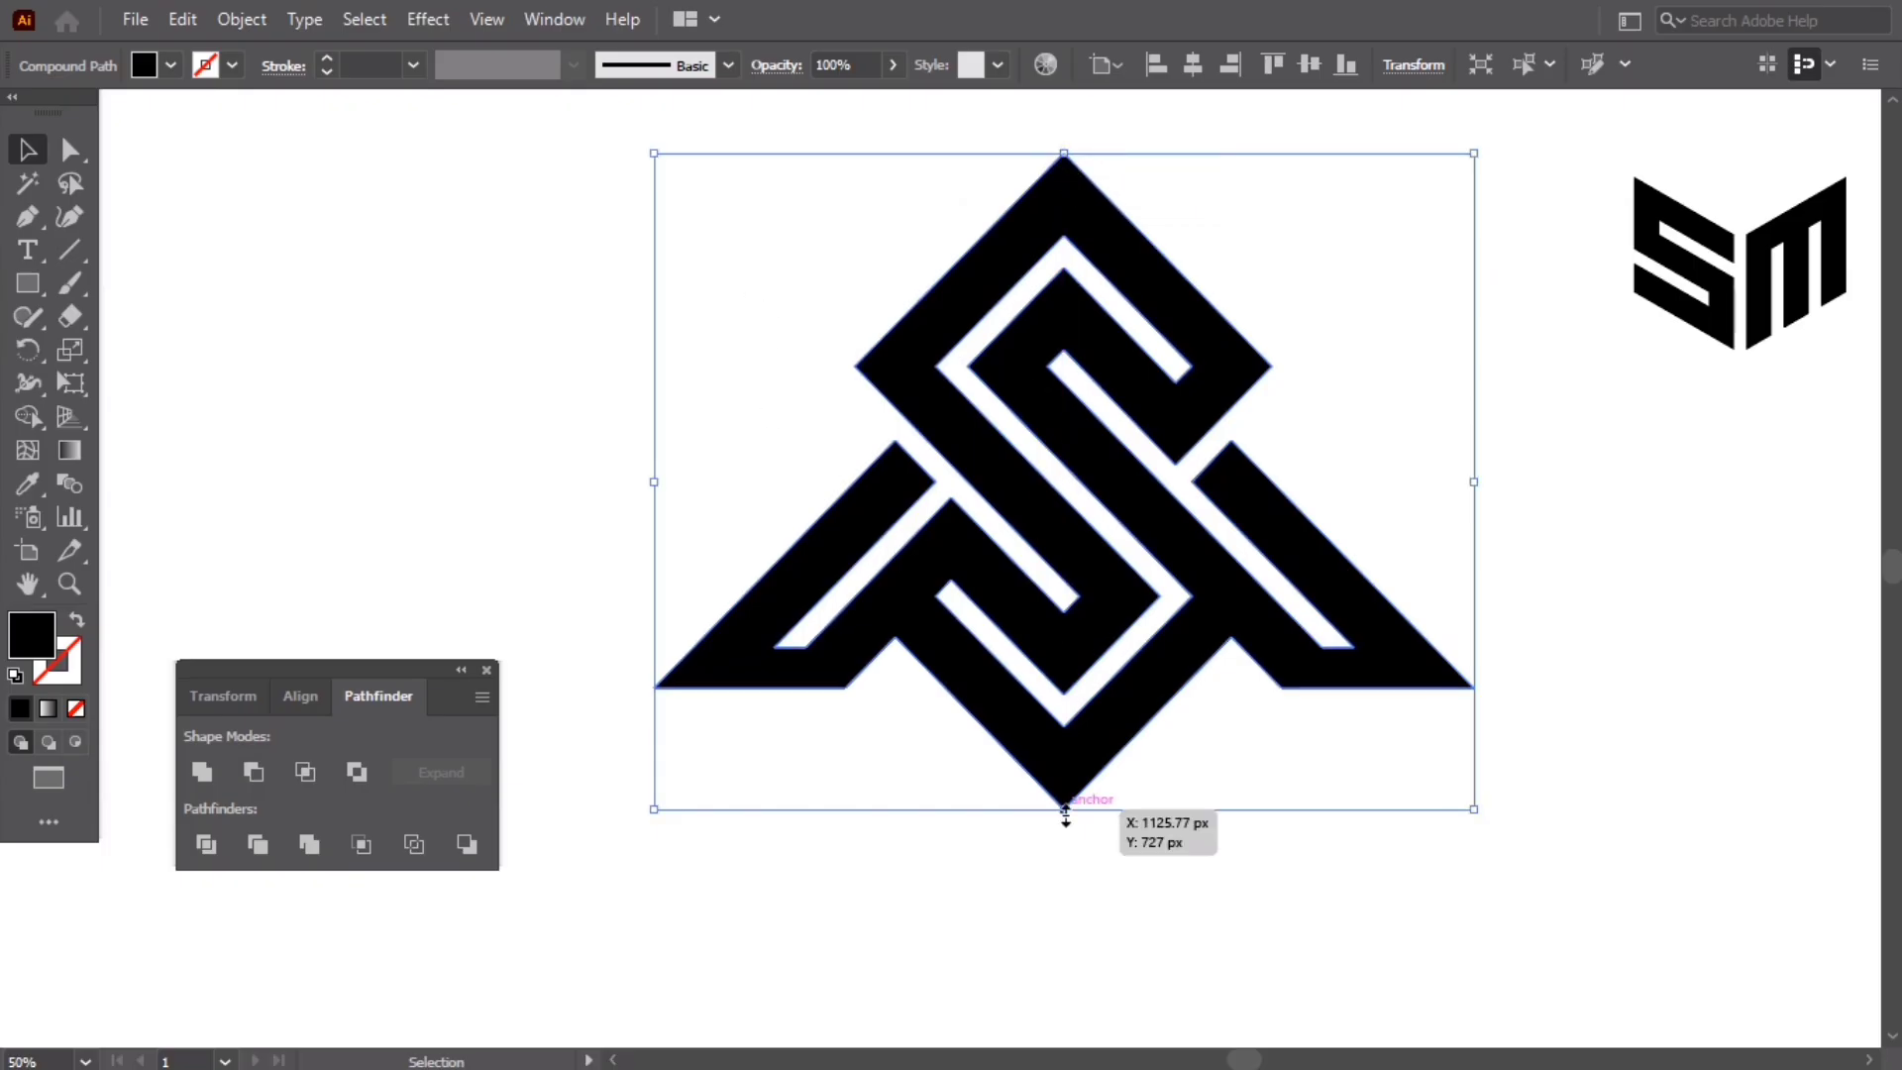
Step: Scale the finished monogram down proportionally and place it below the small SM logo
{"action": "left_click_drag", "start_coordinate": [1065, 810], "coordinate": [1104, 589]}
{"action": "left_click", "coordinate": [1103, 589]}
{"action": "left_click_drag", "start_coordinate": [1123, 386], "coordinate": [1714, 566]}
{"action": "left_click", "coordinate": [1154, 629]}
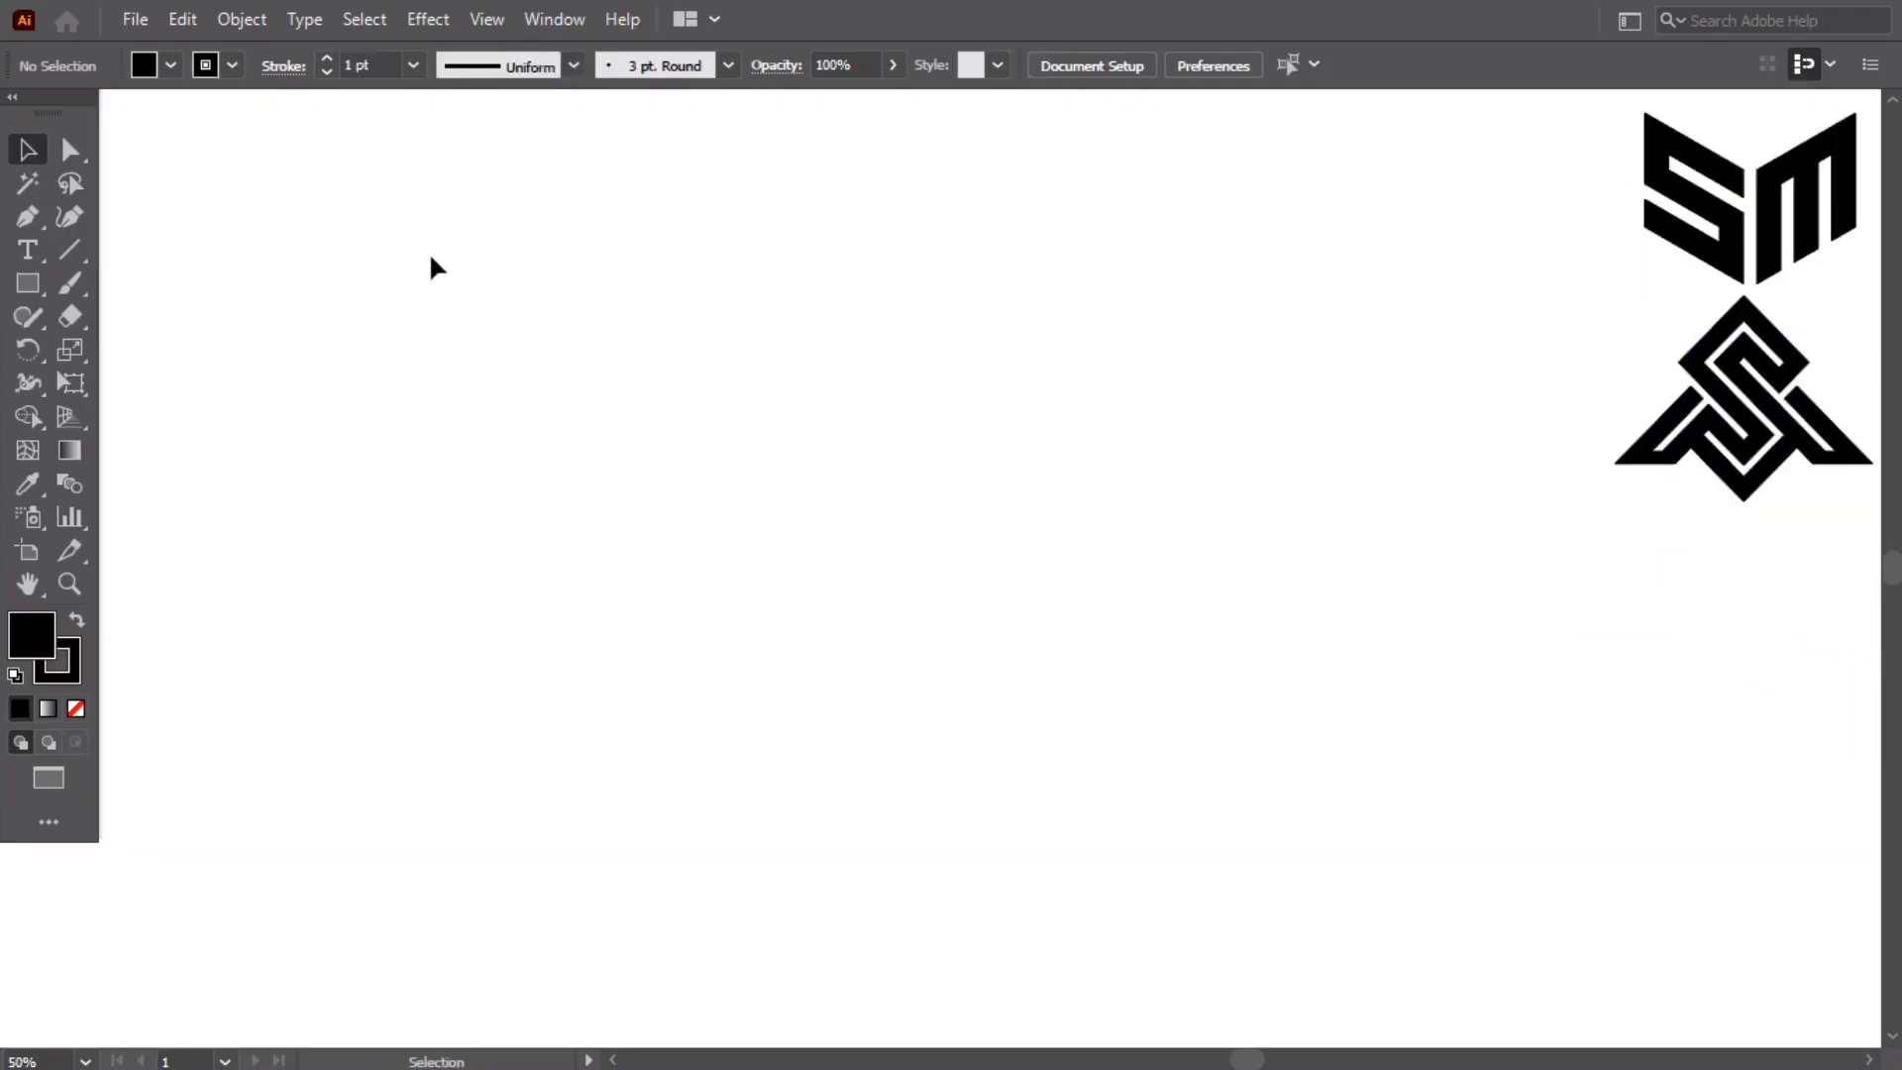
Step: Draw one tall vertical line in the empty canvas area as the start of a new grid
{"action": "left_click", "coordinate": [70, 249]}
{"action": "mouse_move", "coordinate": [492, 147]}
{"action": "left_mouse_down"}
{"action": "mouse_move", "coordinate": [556, 934]}
{"action": "mouse_move", "coordinate": [494, 943]}
{"action": "left_mouse_up"}
{"action": "left_click", "coordinate": [34, 152]}
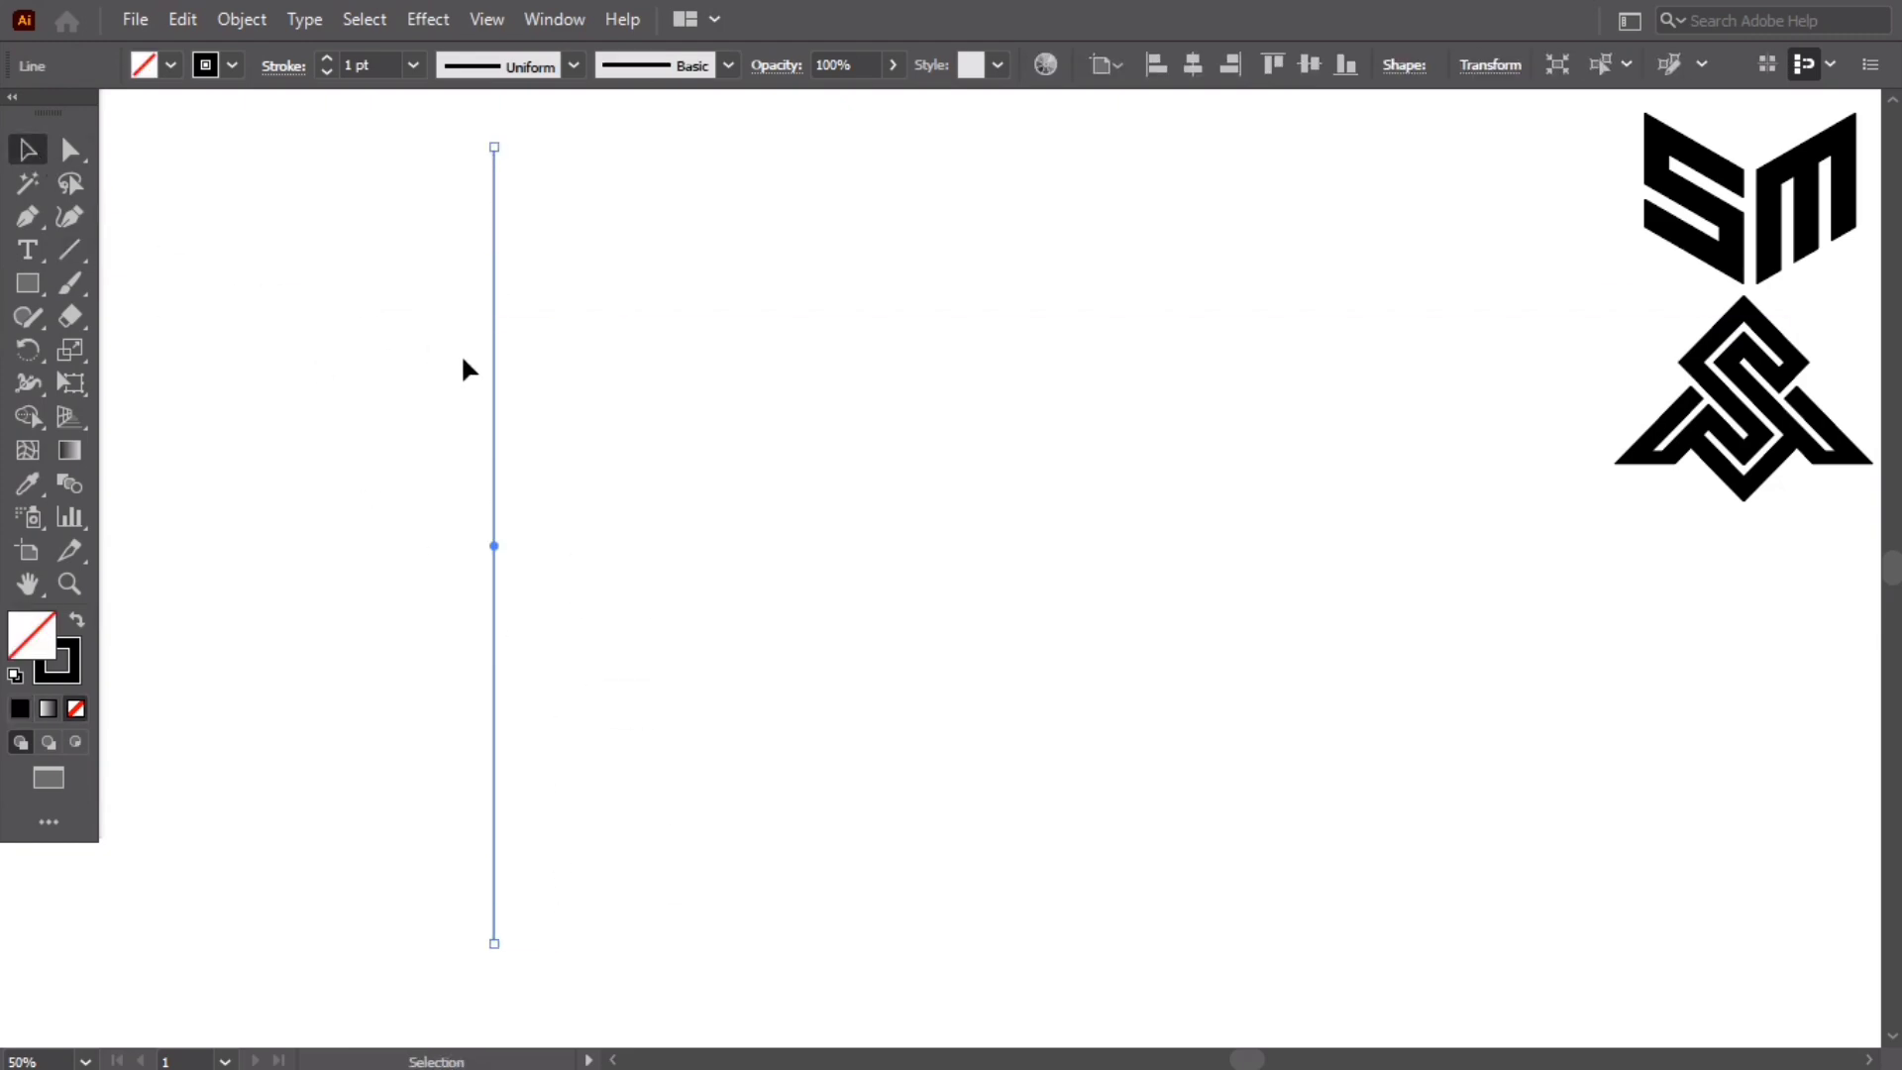
Step: Duplicate the vertical line sideways at a small spacing and repeat the copy to build a row of 13 parallel lines
{"action": "left_click_drag", "start_coordinate": [496, 415], "coordinate": [536, 421]}
{"action": "key", "text": "ctrl+d"}
{"action": "key", "text": "ctrl+d"}
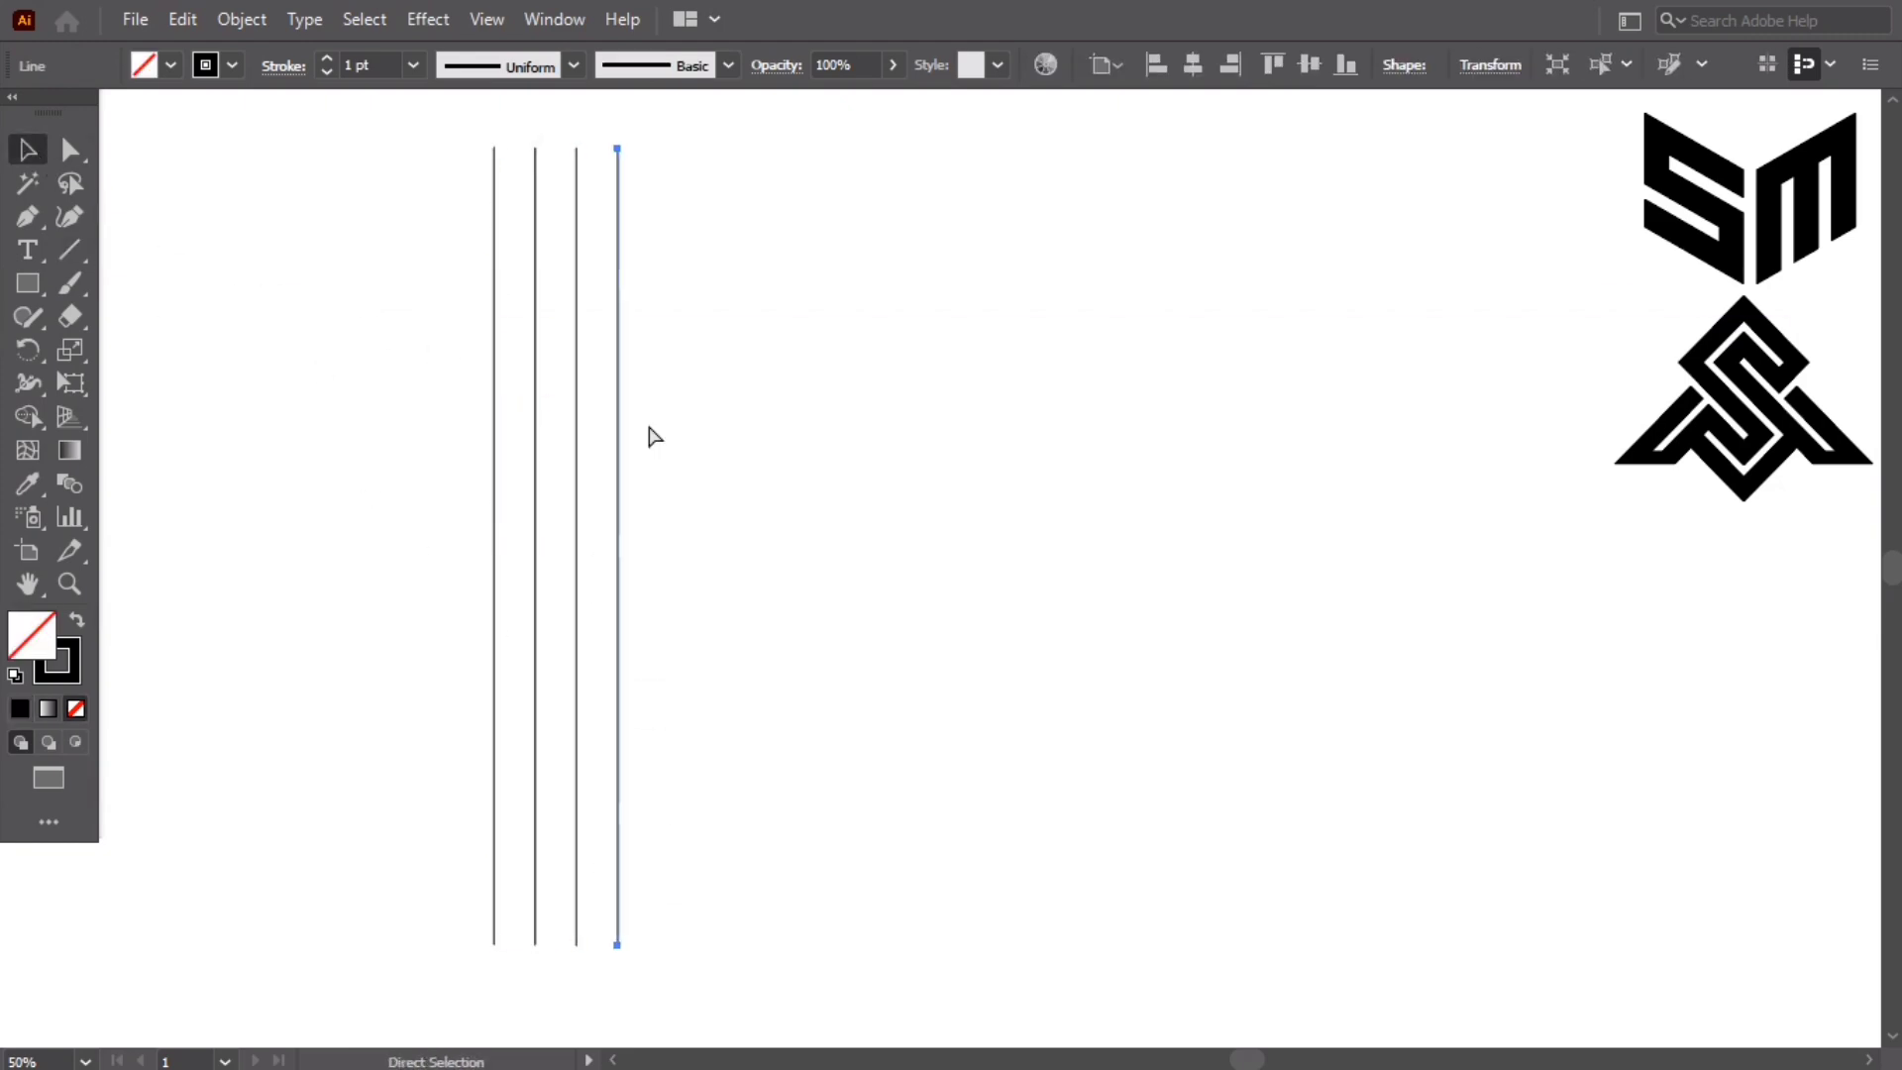
{"action": "key", "text": "ctrl+d"}
{"action": "key", "text": "ctrl+d"}
{"action": "key", "text": "ctrl+d"}
{"action": "key", "text": "ctrl+d"}
{"action": "key", "text": "ctrl+d"}
{"action": "key", "text": "ctrl+d"}
{"action": "key", "text": "ctrl+d"}
{"action": "key", "text": "ctrl+d"}
{"action": "key", "text": "ctrl+d"}
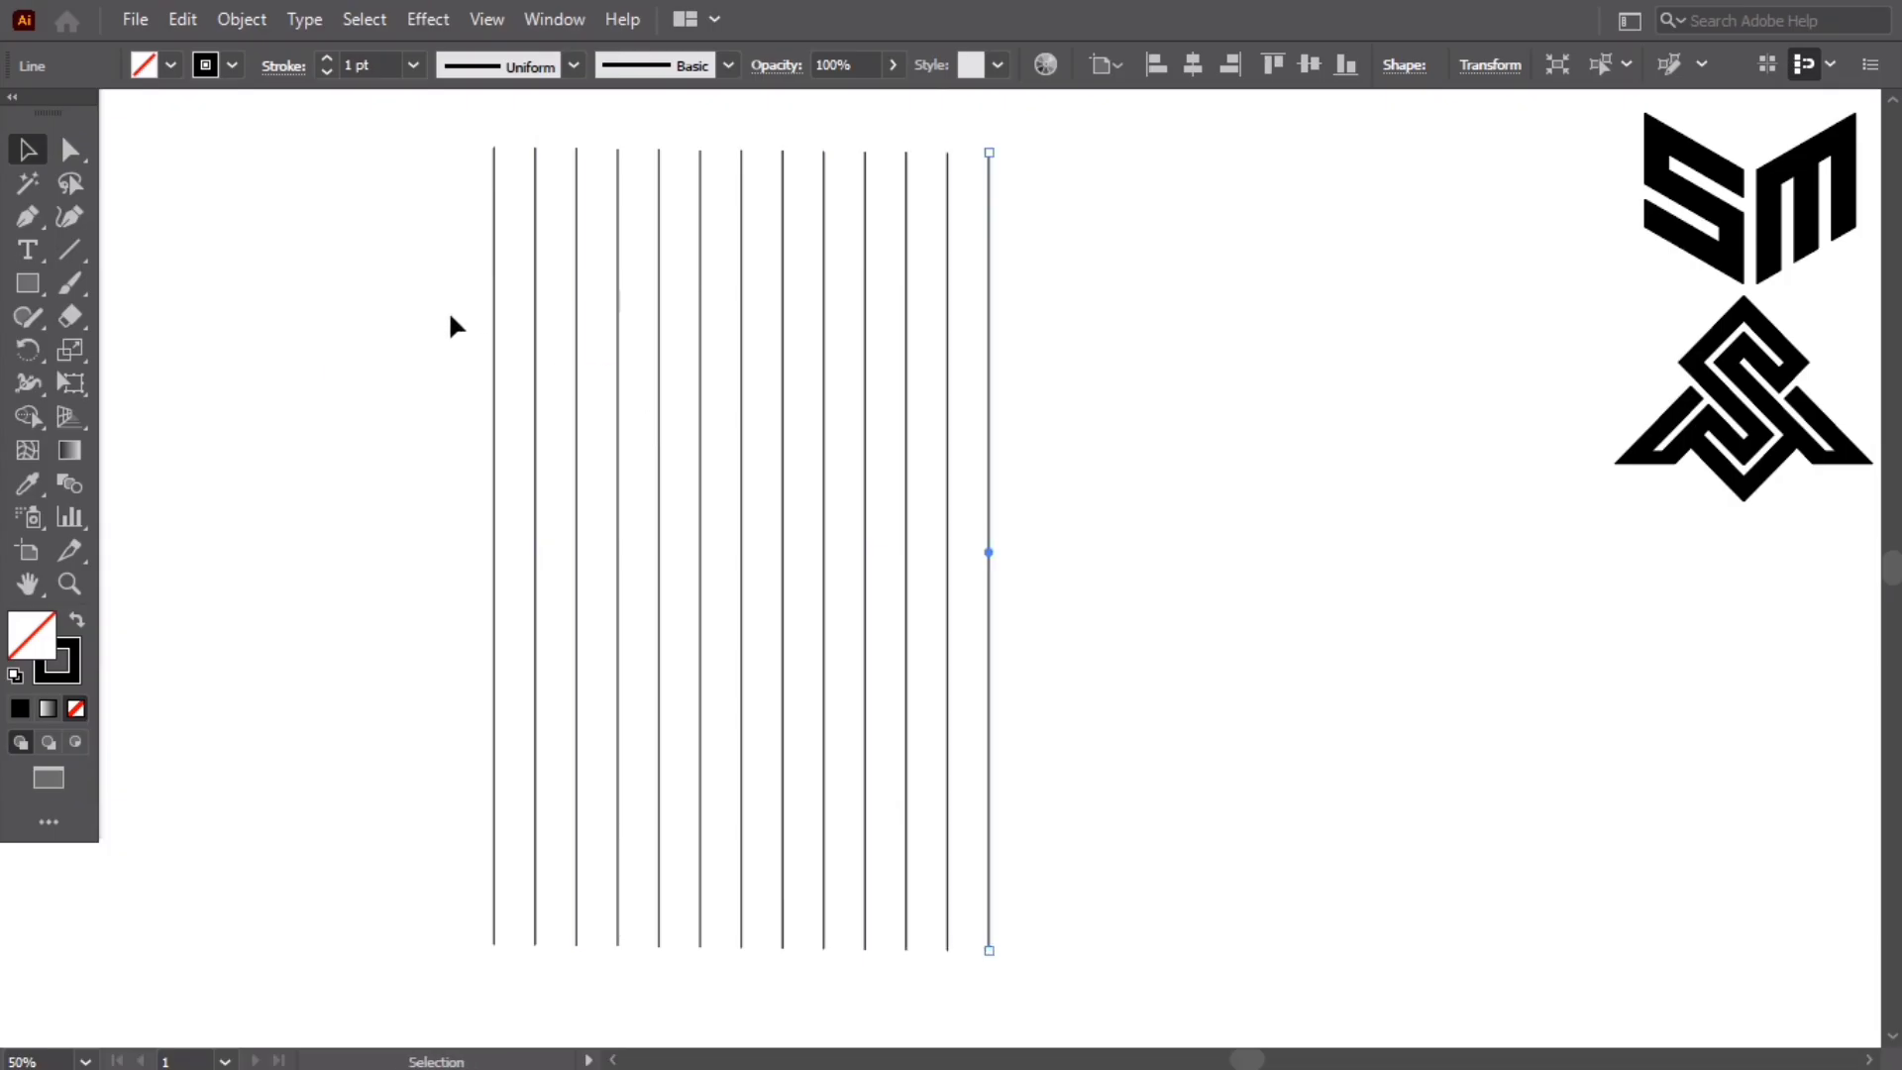
Step: Narrow the whole row of vertical lines slightly and create a copy of it rotated by 60°
{"action": "left_click_drag", "start_coordinate": [448, 311], "coordinate": [1028, 624]}
{"action": "left_click_drag", "start_coordinate": [989, 548], "coordinate": [930, 548]}
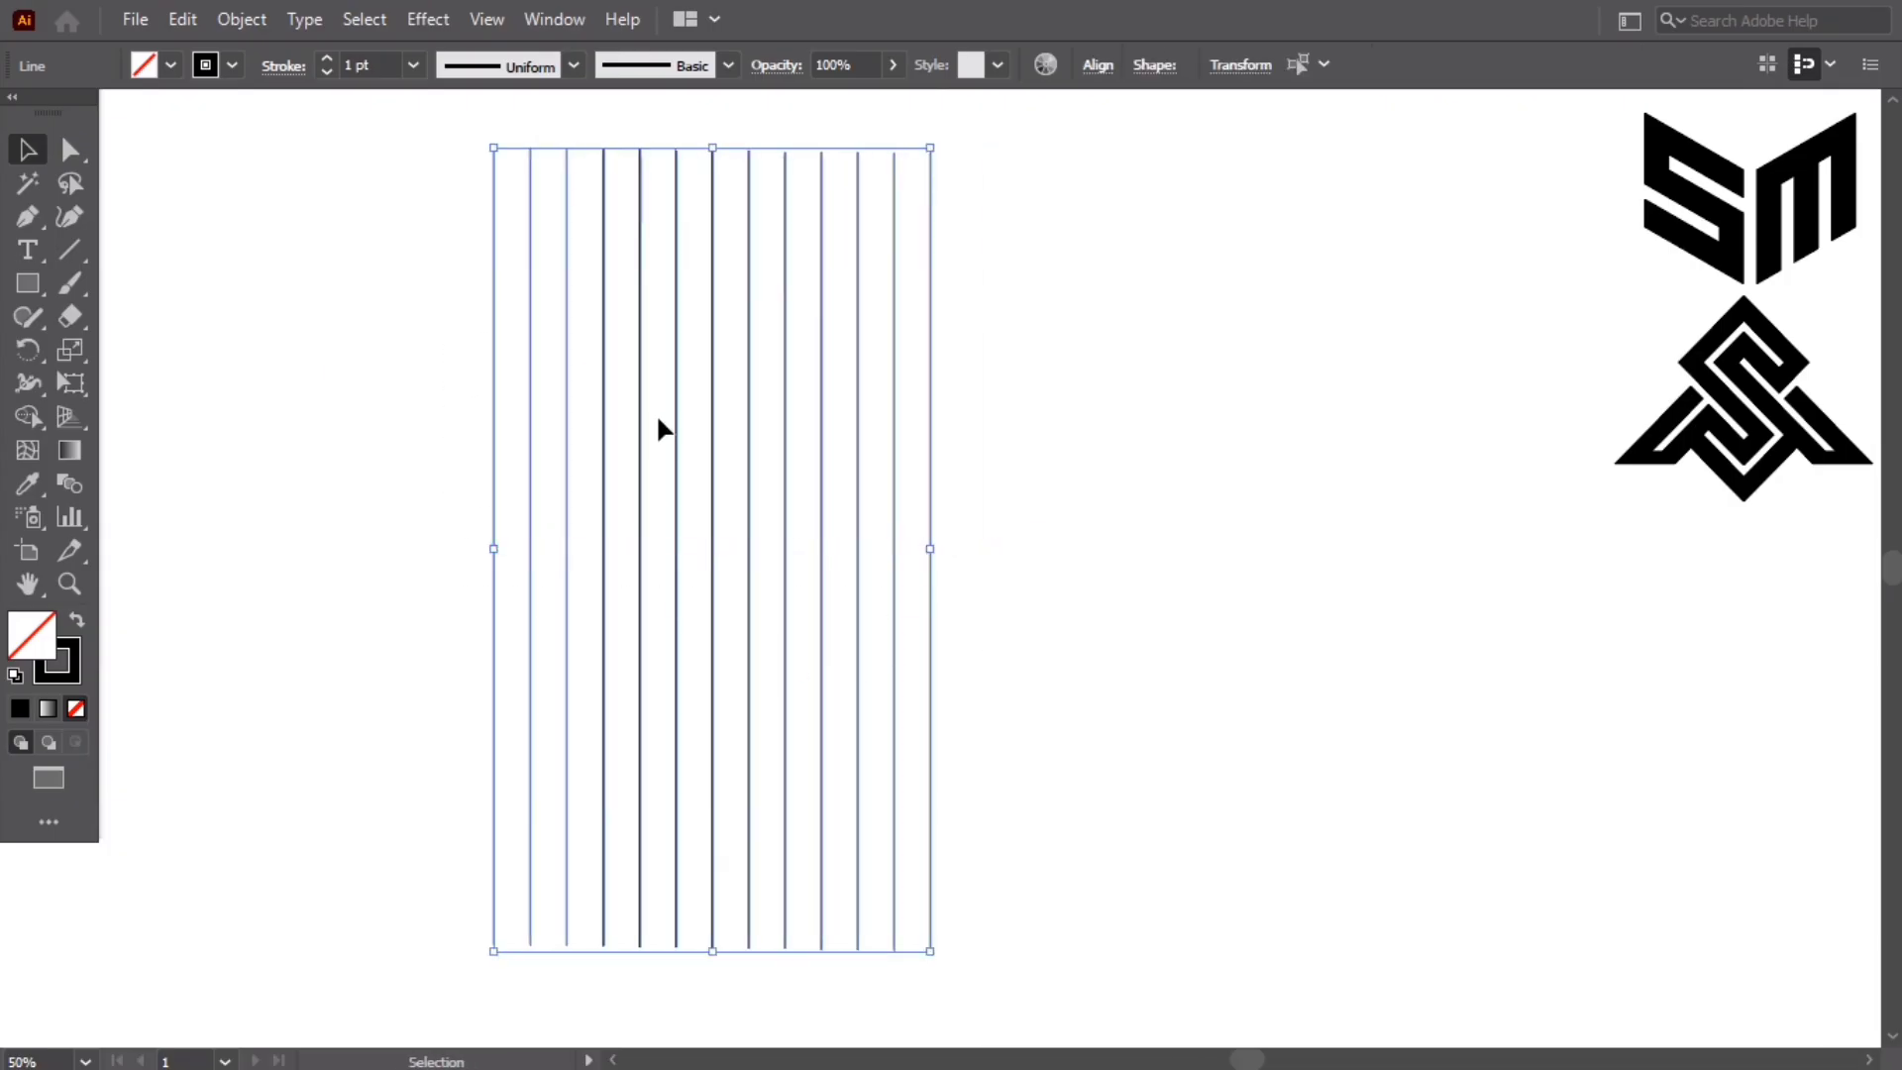
{"action": "right_click", "coordinate": [374, 232]}
{"action": "mouse_move", "coordinate": [552, 629]}
{"action": "left_click", "coordinate": [755, 697]}
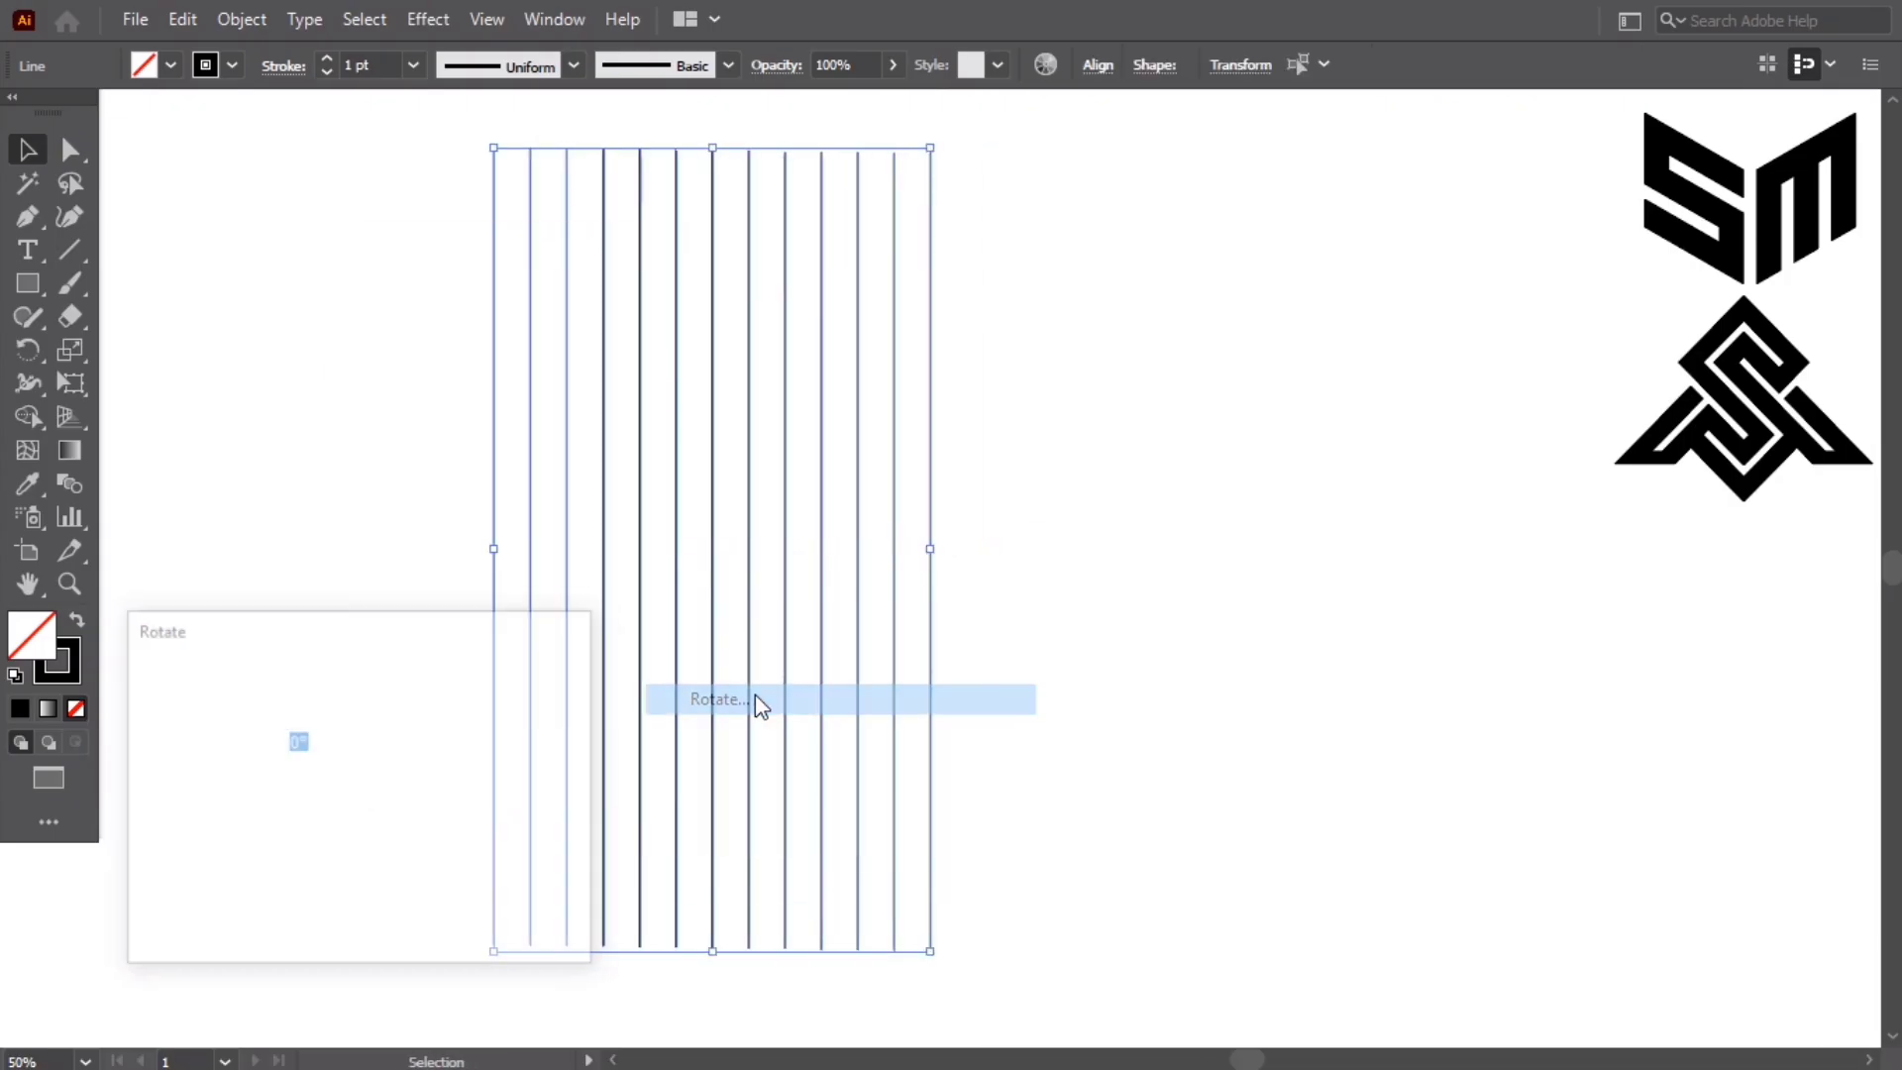
{"action": "type", "text": "60"}
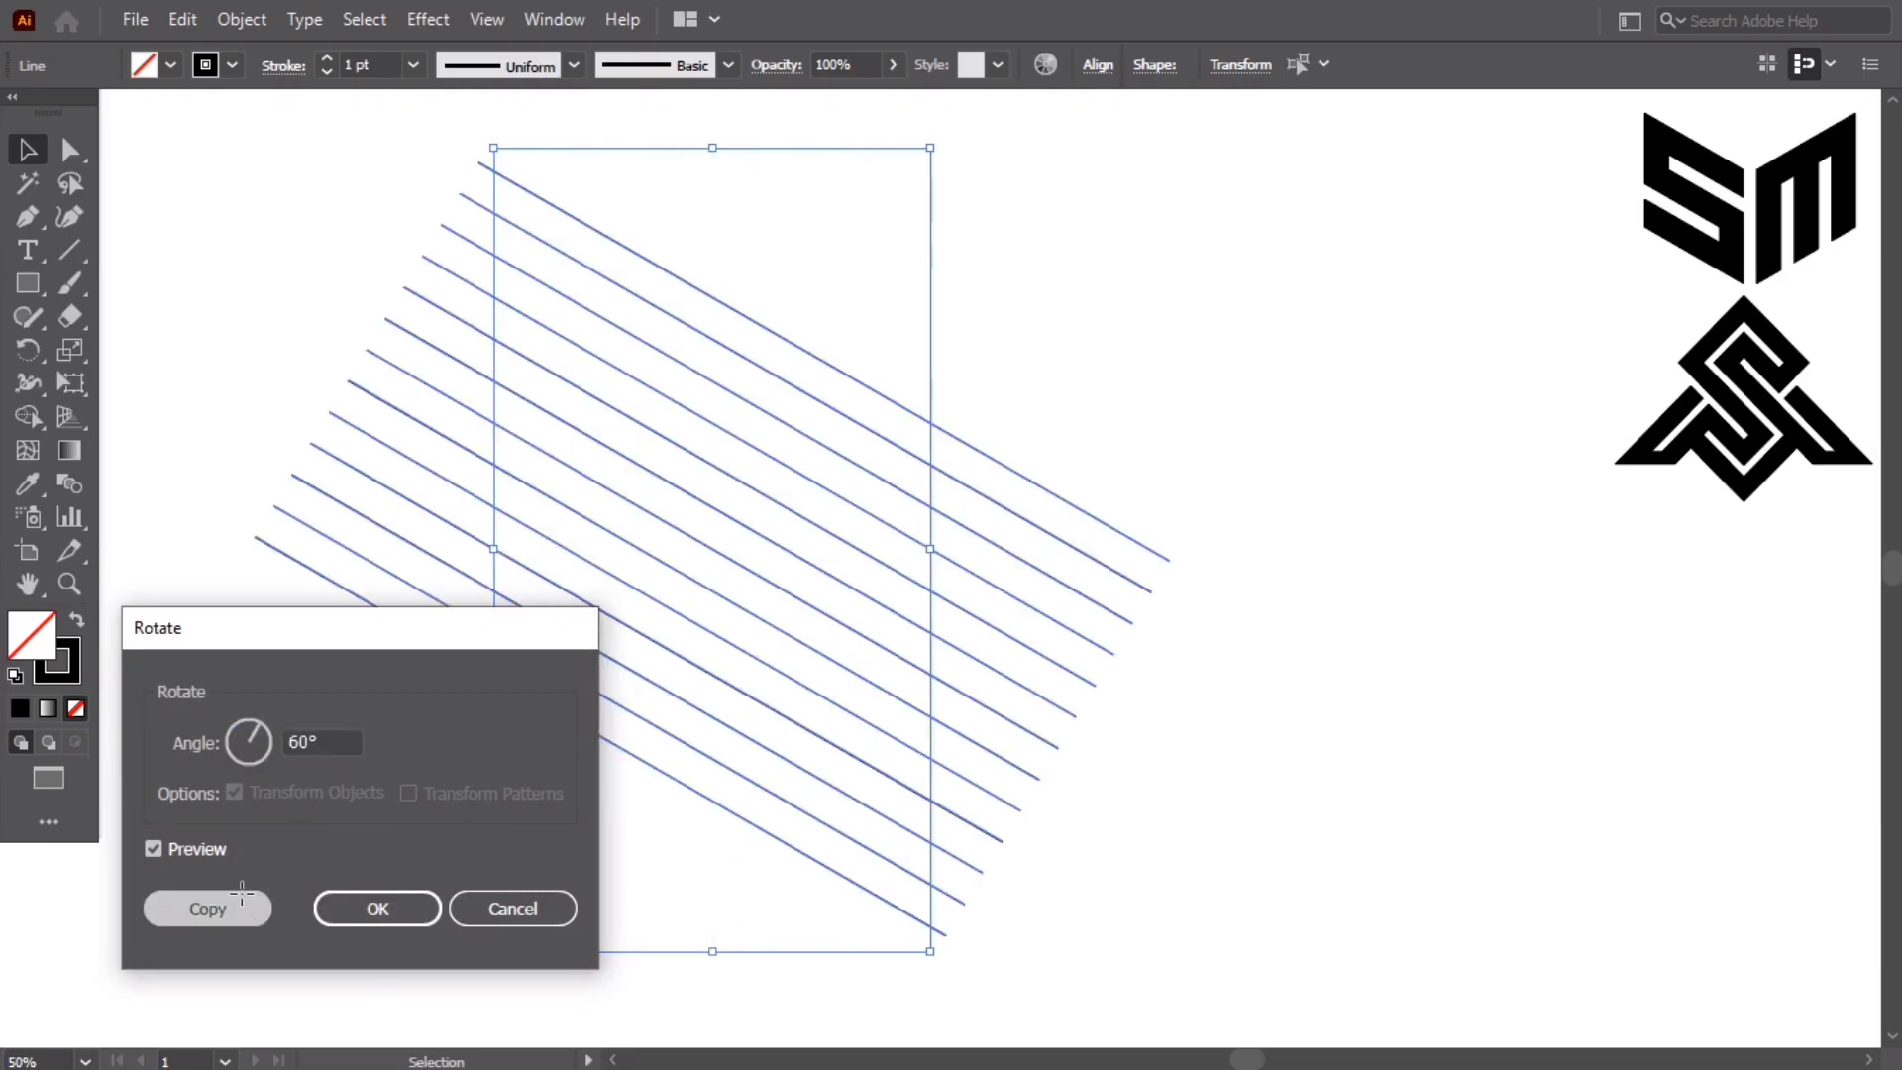
{"action": "left_click", "coordinate": [207, 908]}
Step: Create a reflected copy of the rotated lines to complete the triangular grid
{"action": "right_click", "coordinate": [270, 249]}
{"action": "mouse_move", "coordinate": [547, 649]}
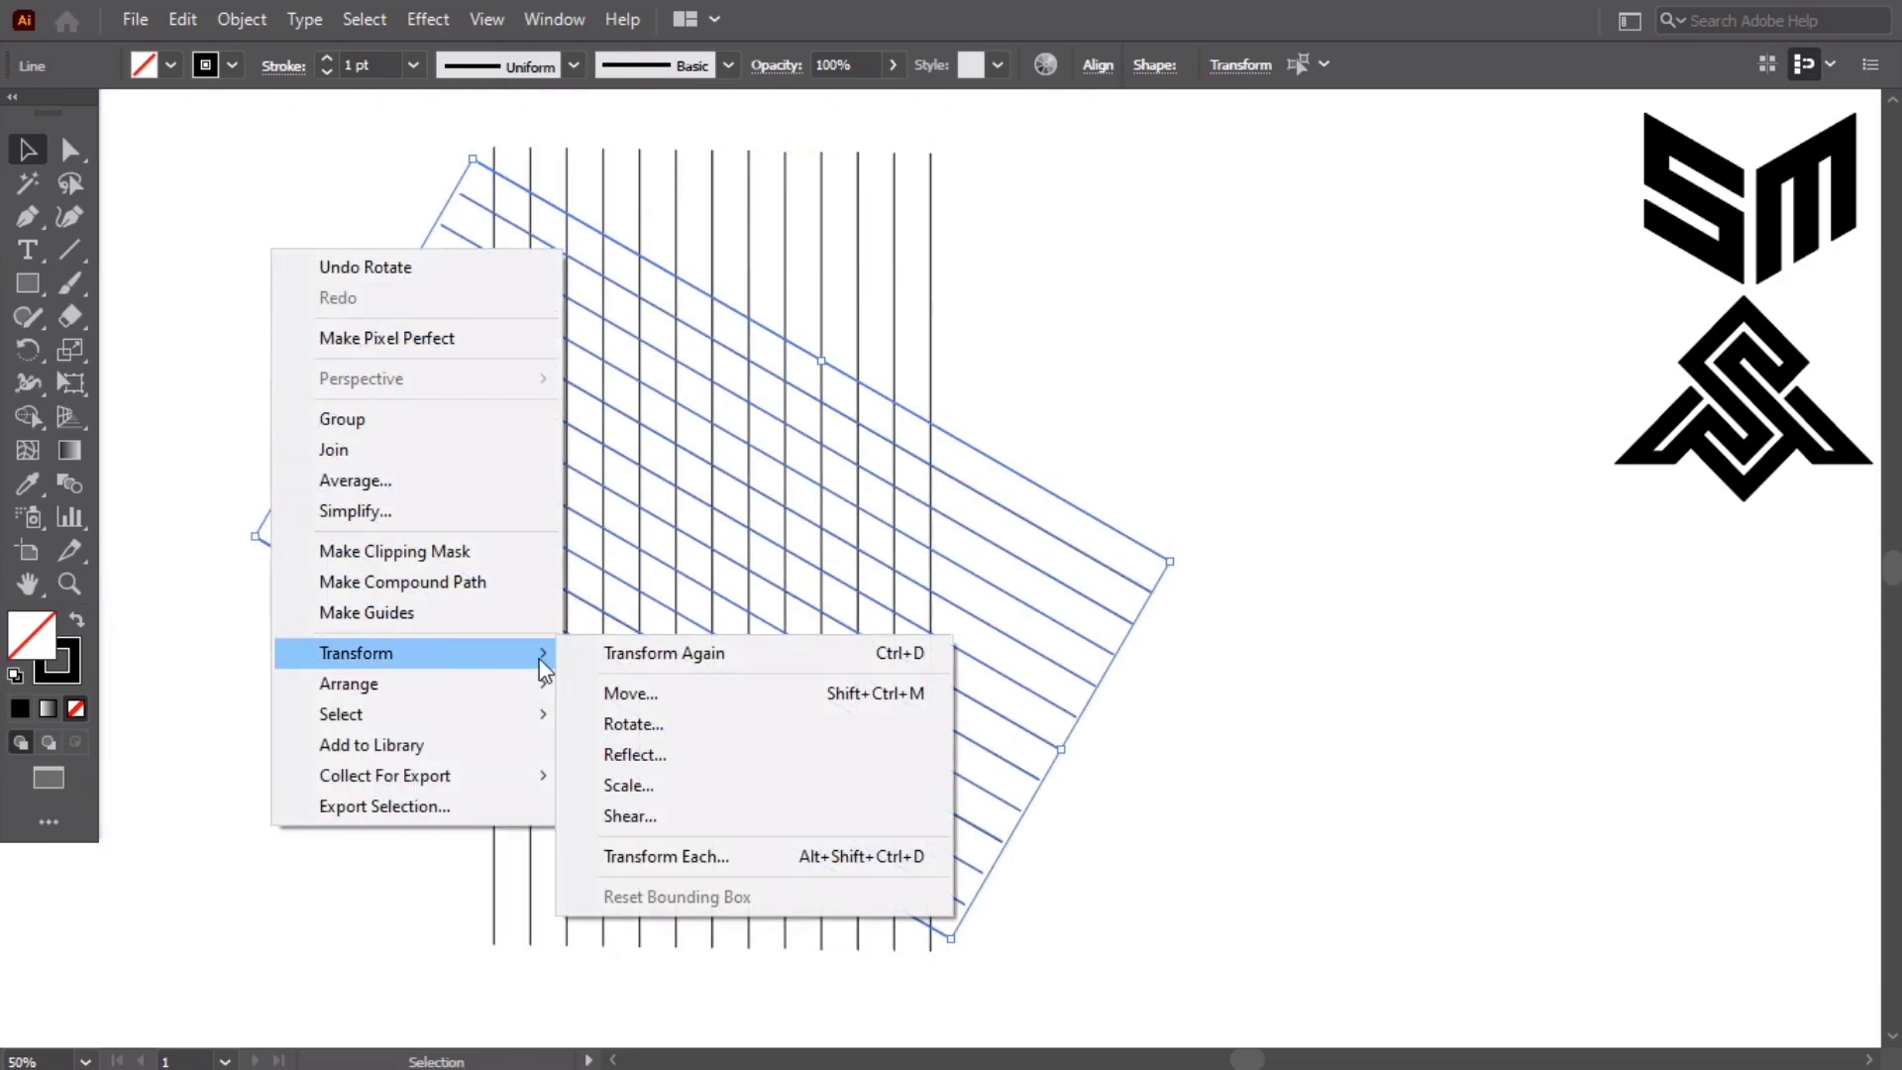
{"action": "left_click", "coordinate": [663, 751]}
{"action": "left_click", "coordinate": [228, 897]}
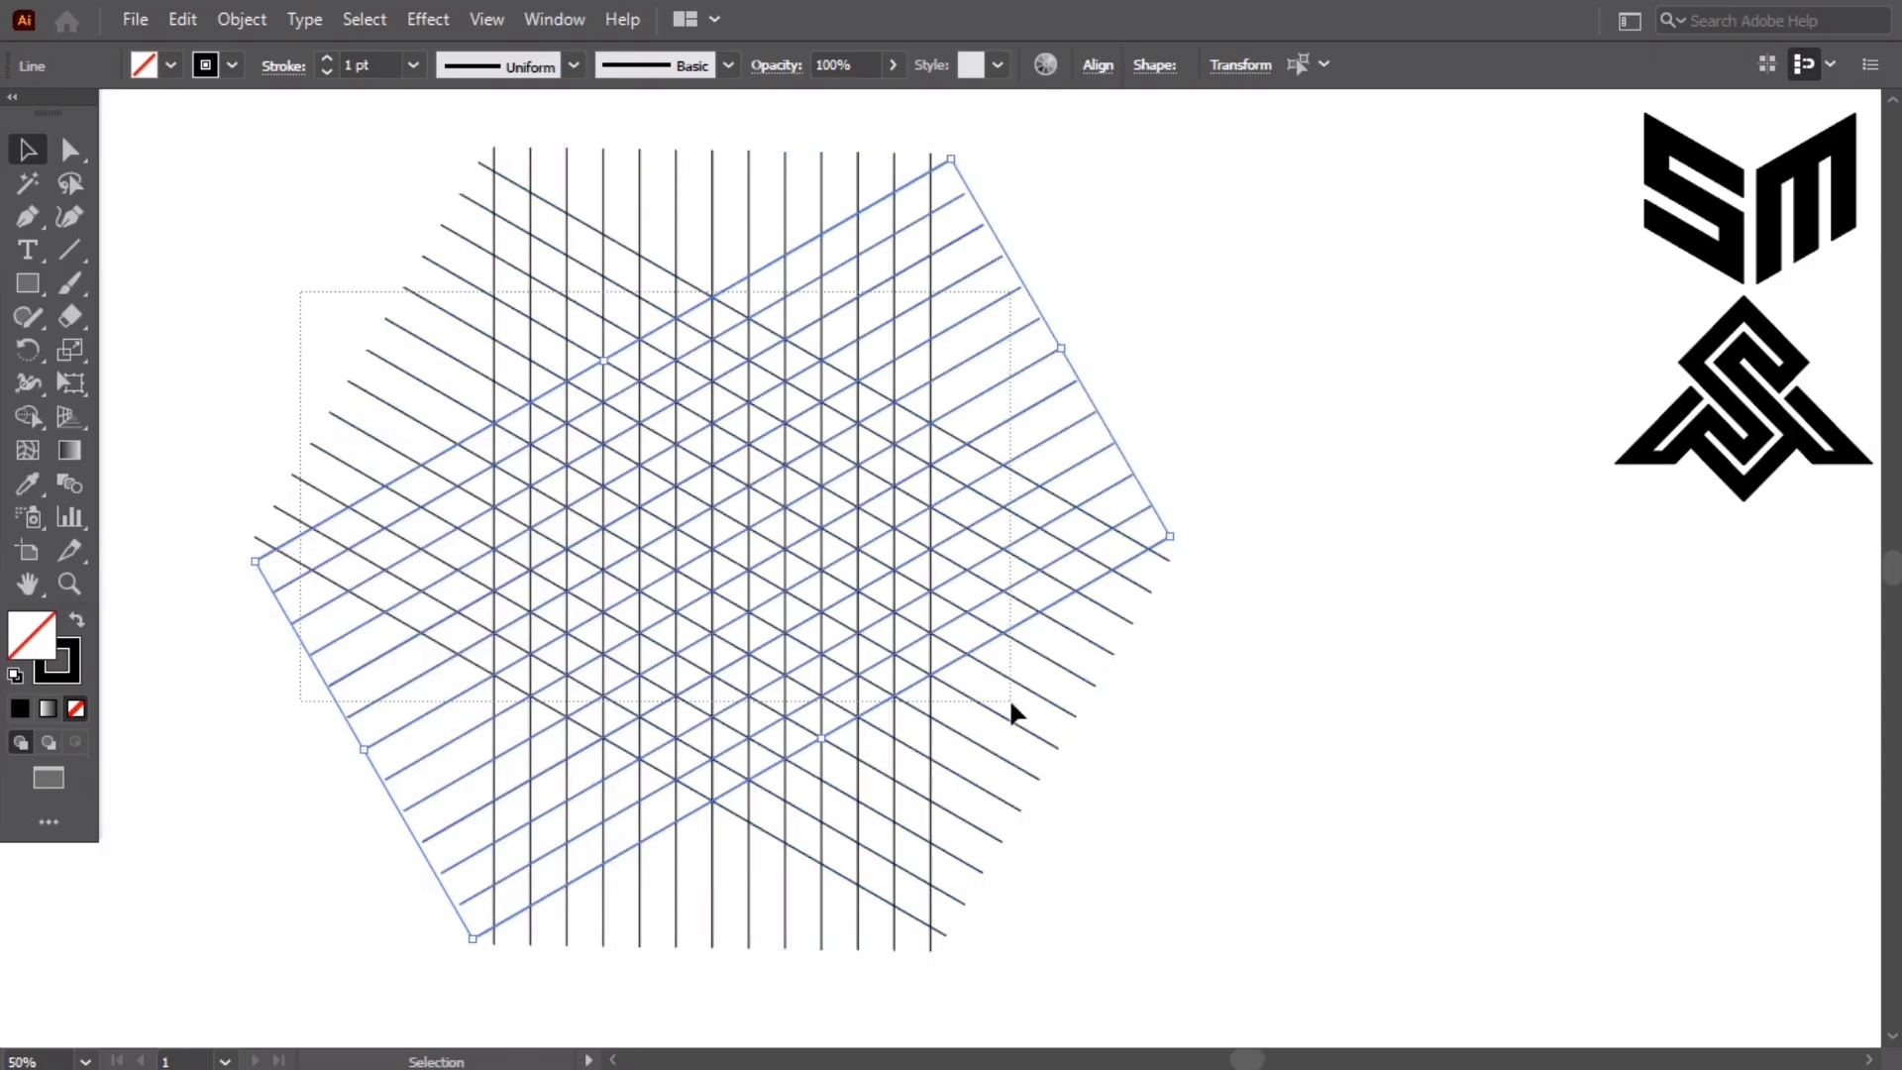
Step: Select all lines of the new grid and split them into separate cells with Pathfinder Divide
{"action": "key", "text": "ctrl+a"}
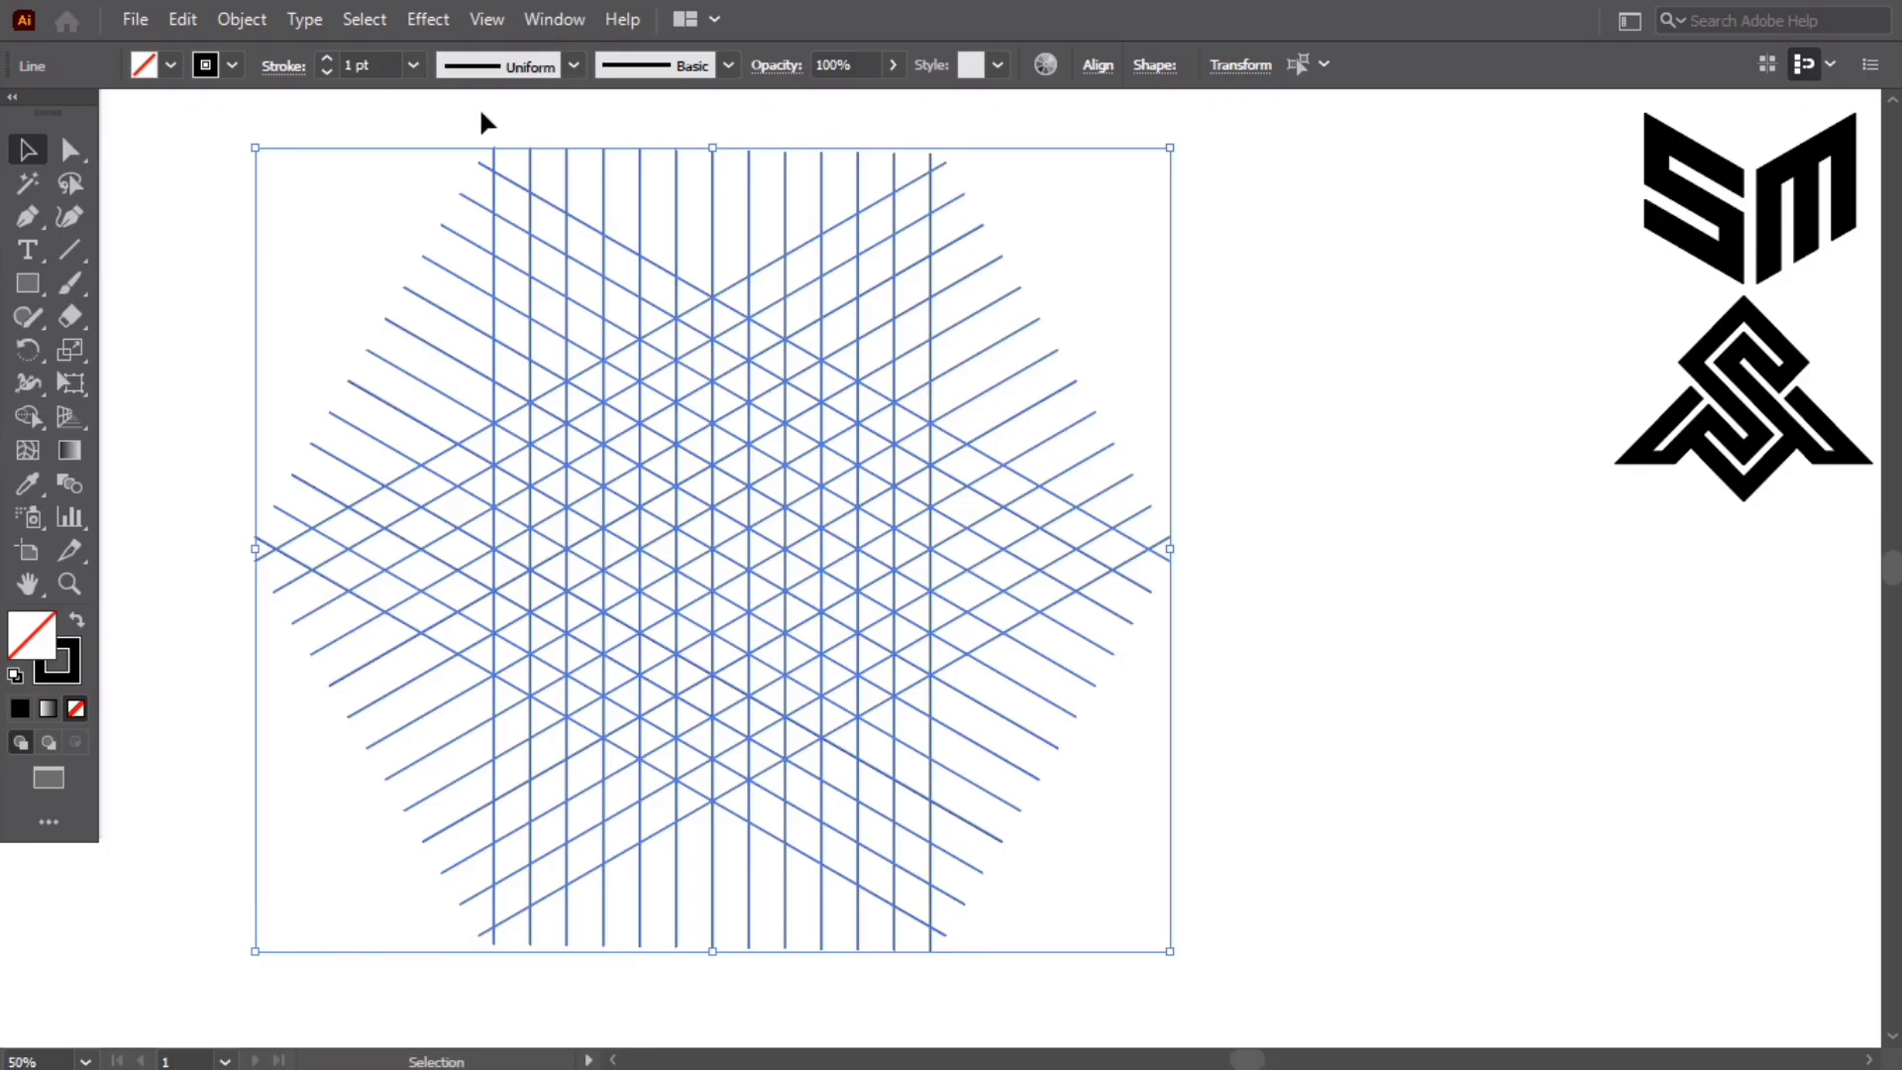
{"action": "left_click", "coordinate": [554, 19]}
{"action": "left_click", "coordinate": [693, 999]}
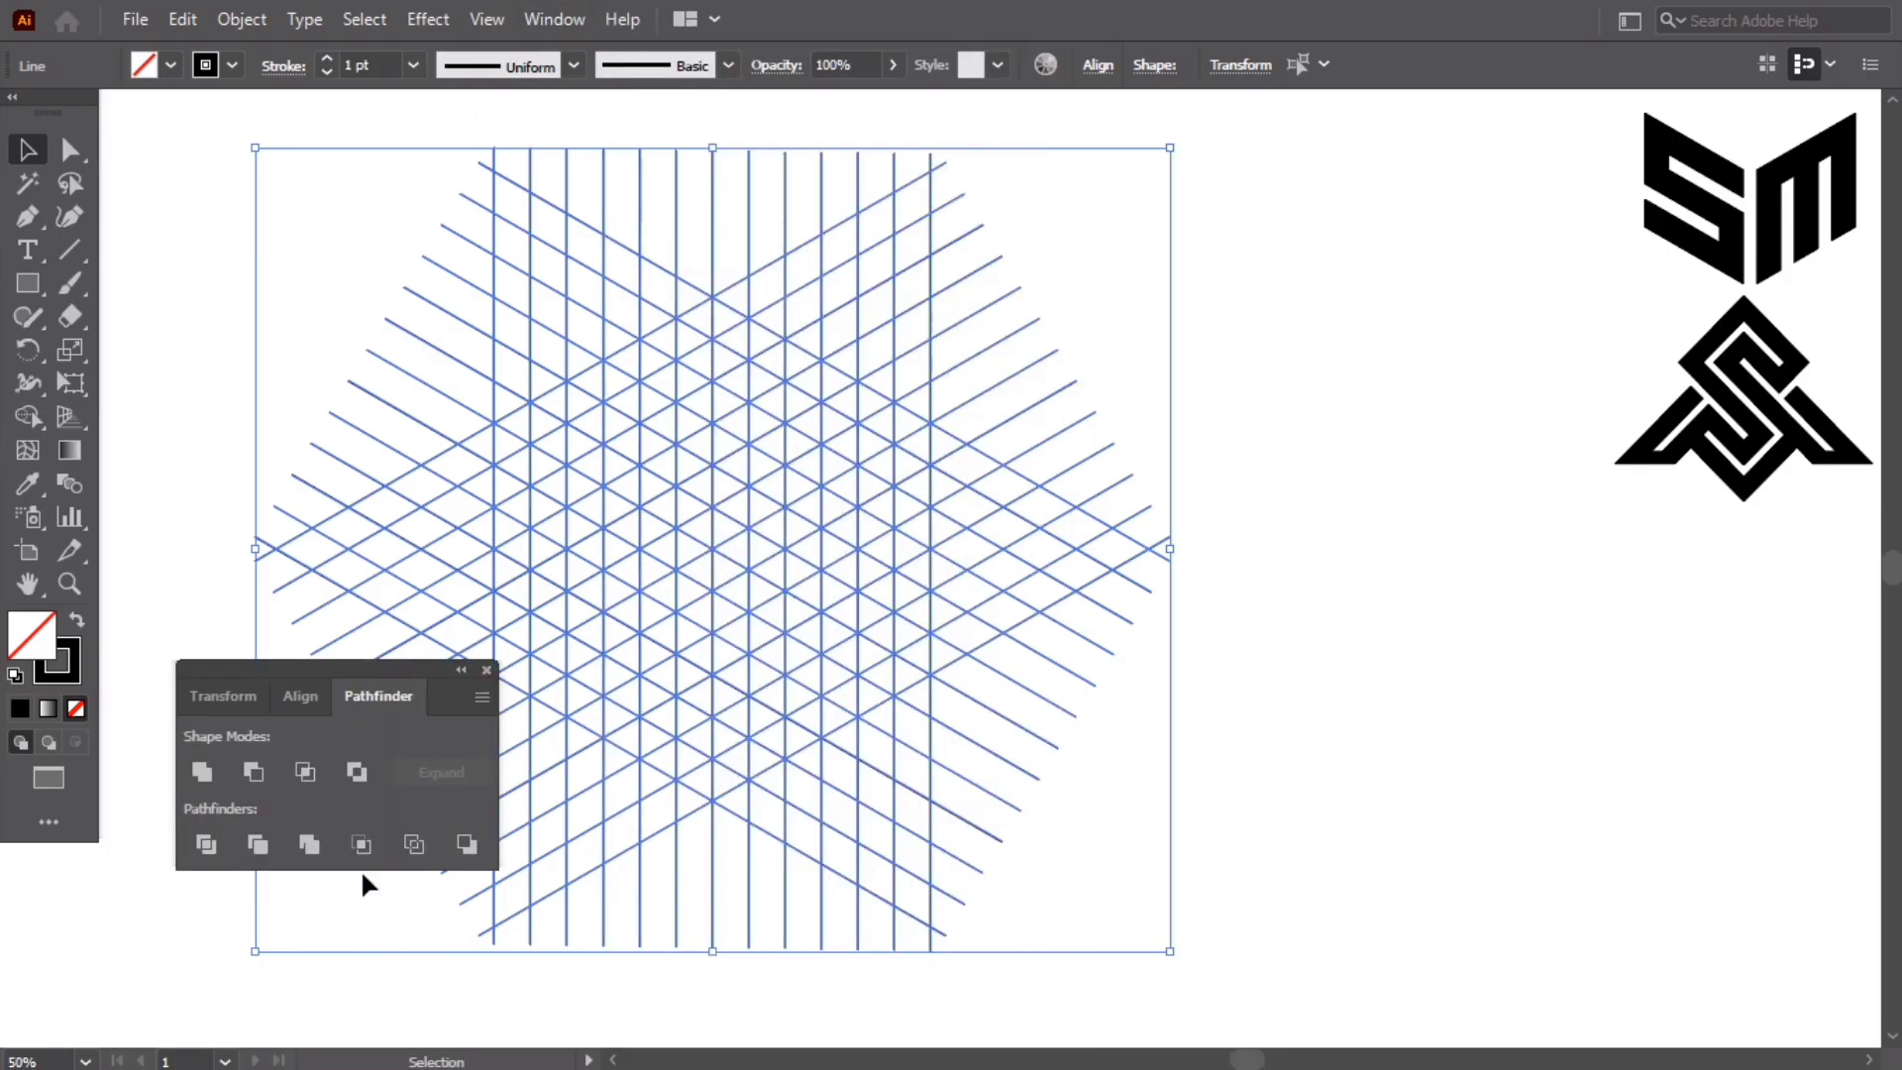
{"action": "left_click", "coordinate": [207, 845]}
Step: Rotate the divided star-shaped grid so one point faces straight up and move it toward the middle of the canvas
{"action": "left_click_drag", "start_coordinate": [1149, 170], "coordinate": [1039, 753]}
{"action": "left_click_drag", "start_coordinate": [823, 472], "coordinate": [1060, 461]}
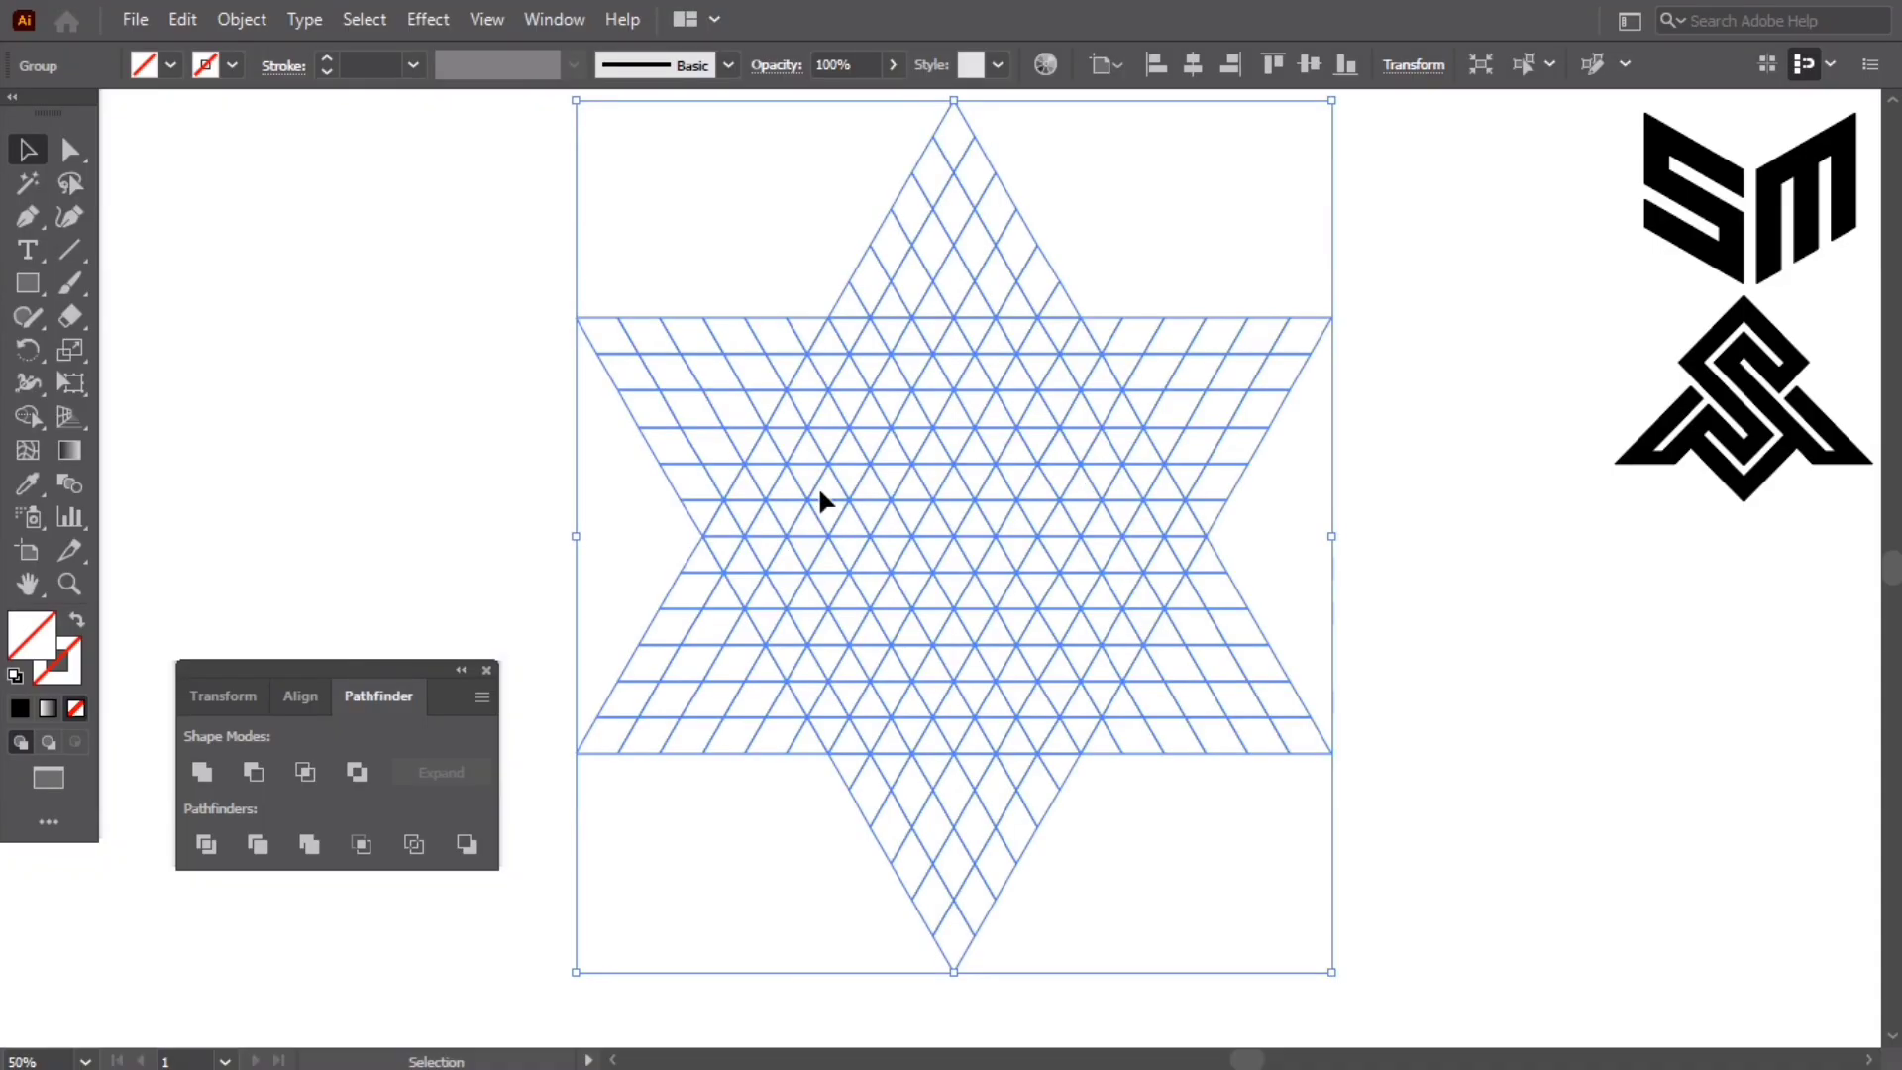
Step: Give the star-shaped grid a black 1 pt stroke
{"action": "left_click", "coordinate": [231, 65]}
{"action": "left_click", "coordinate": [75, 124]}
{"action": "left_click", "coordinate": [406, 272]}
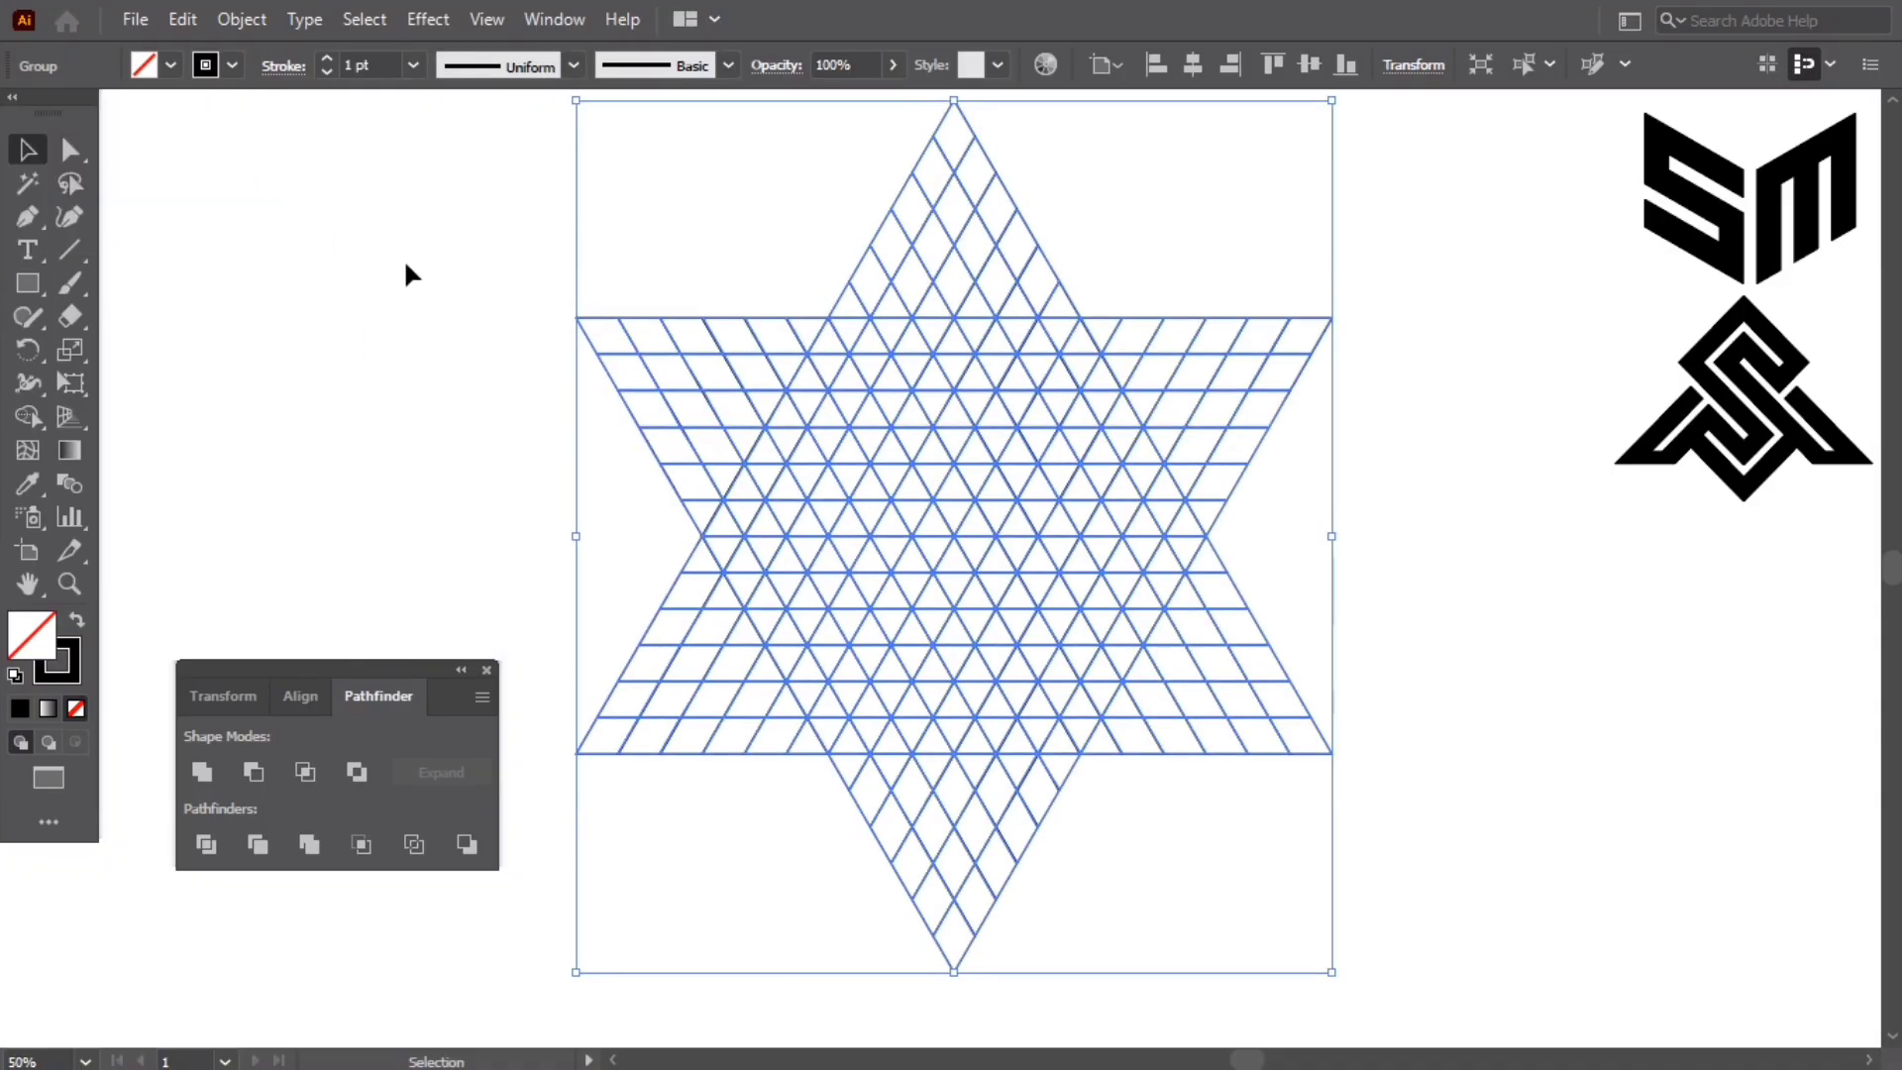
Step: With a black fill and the Shape Builder, merge cells into a long diagonal band and a shorter parallel band on the grid's right half
{"action": "left_click", "coordinate": [28, 416]}
{"action": "left_click", "coordinate": [170, 66]}
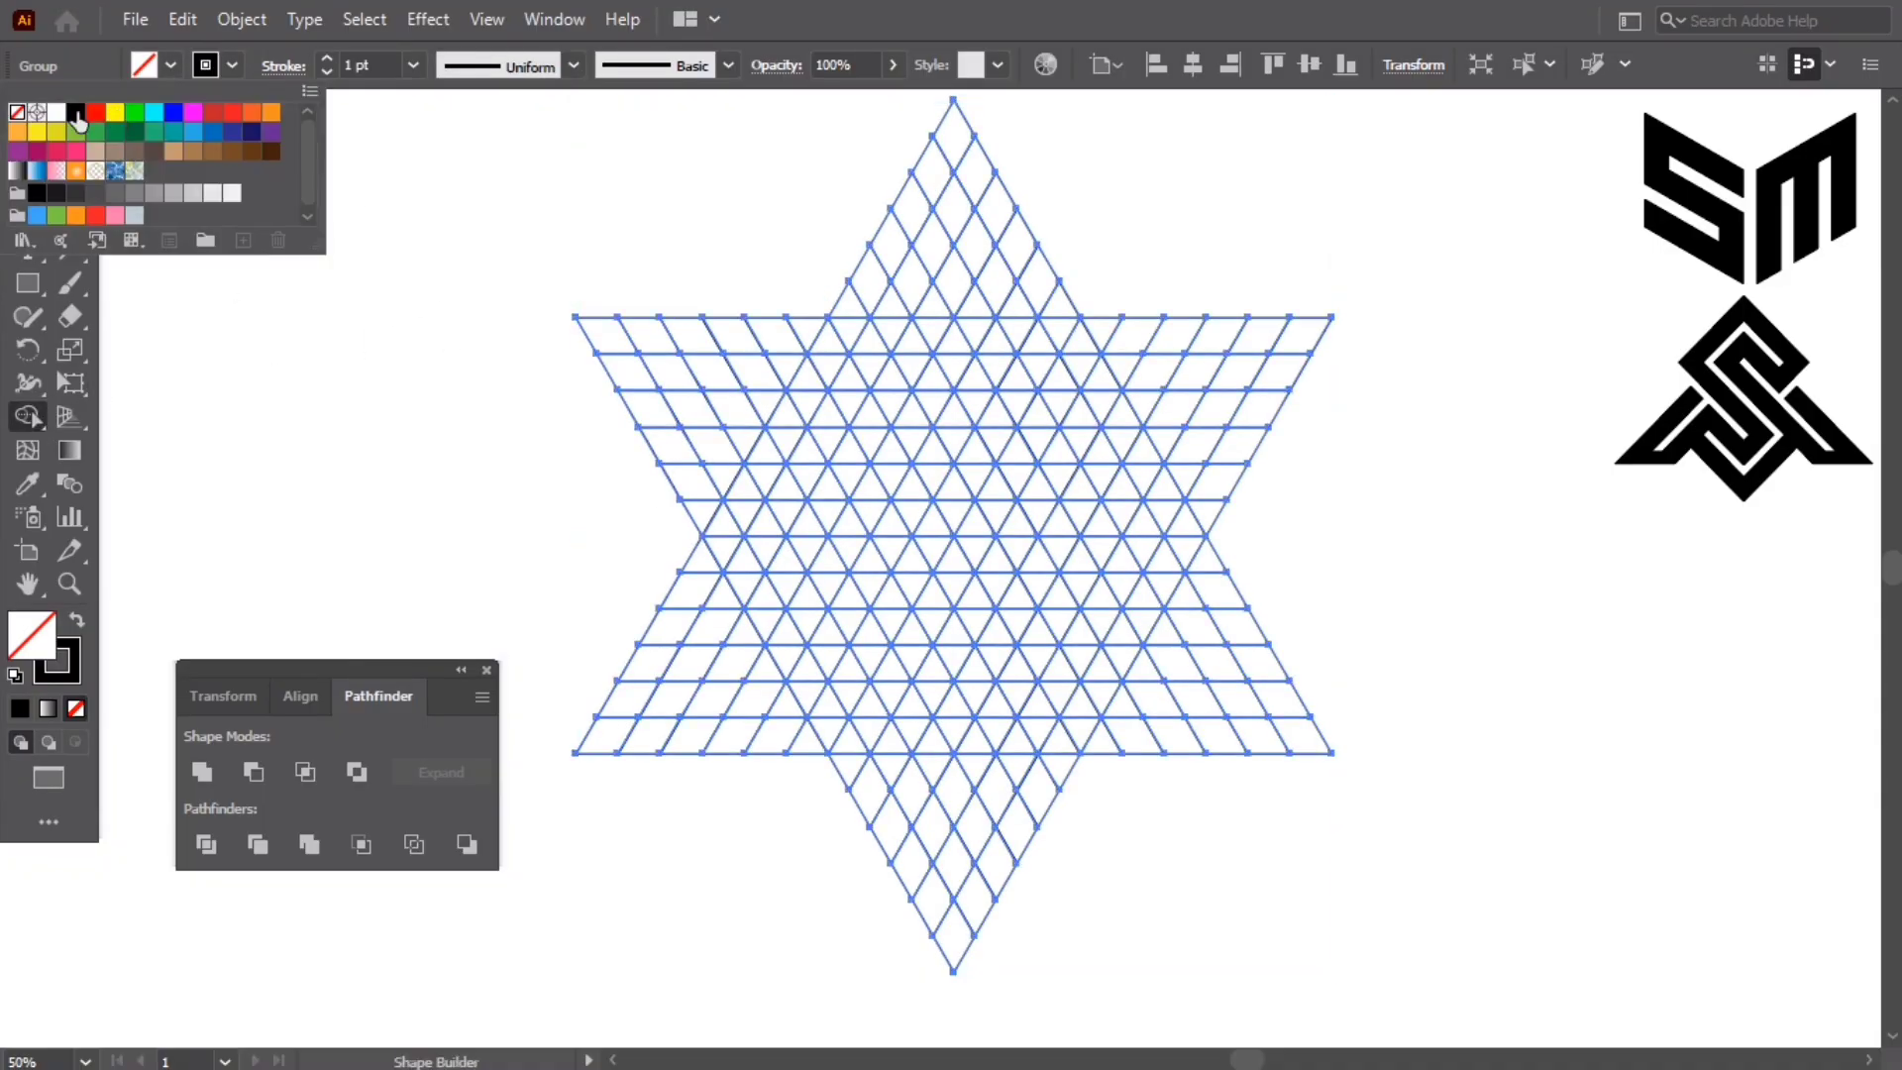
{"action": "left_click", "coordinate": [74, 124]}
{"action": "left_click", "coordinate": [210, 355]}
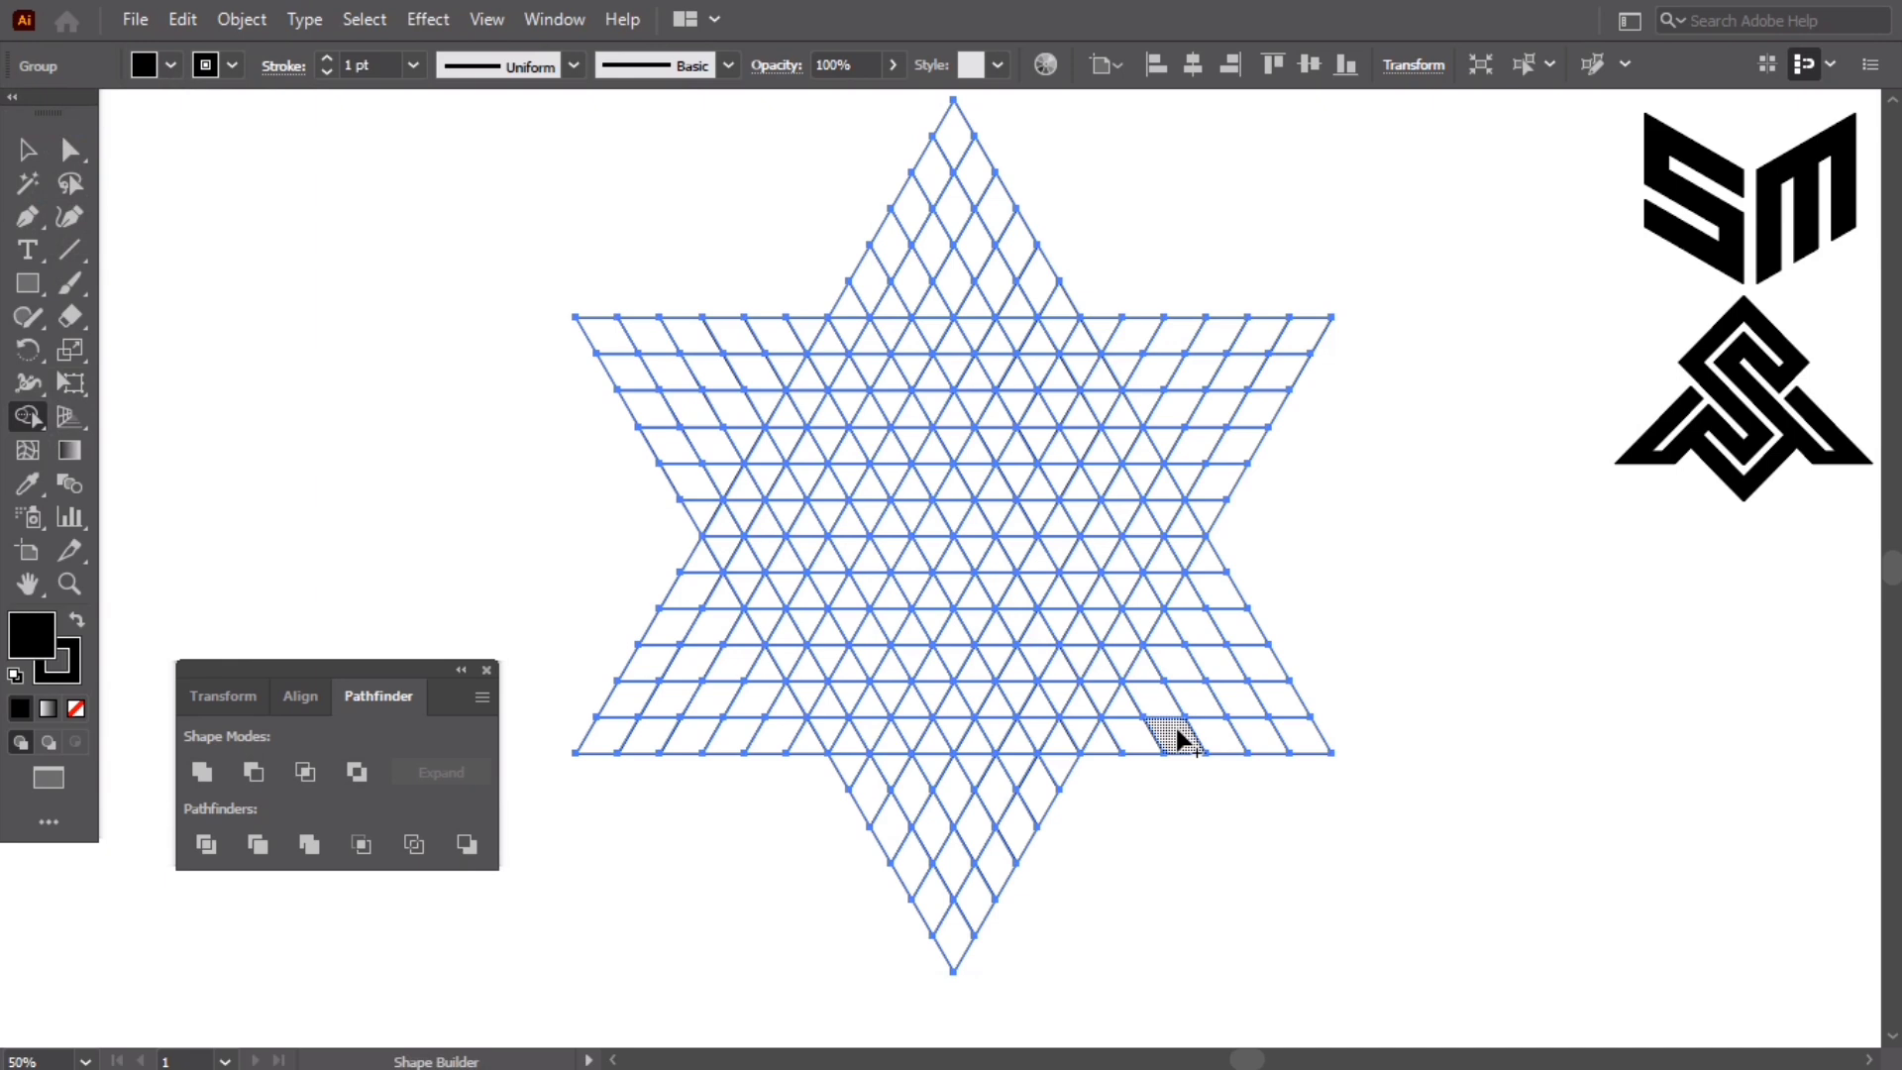
{"action": "left_click_drag", "start_coordinate": [1177, 729], "coordinate": [1098, 599]}
{"action": "left_click_drag", "start_coordinate": [1052, 512], "coordinate": [960, 352]}
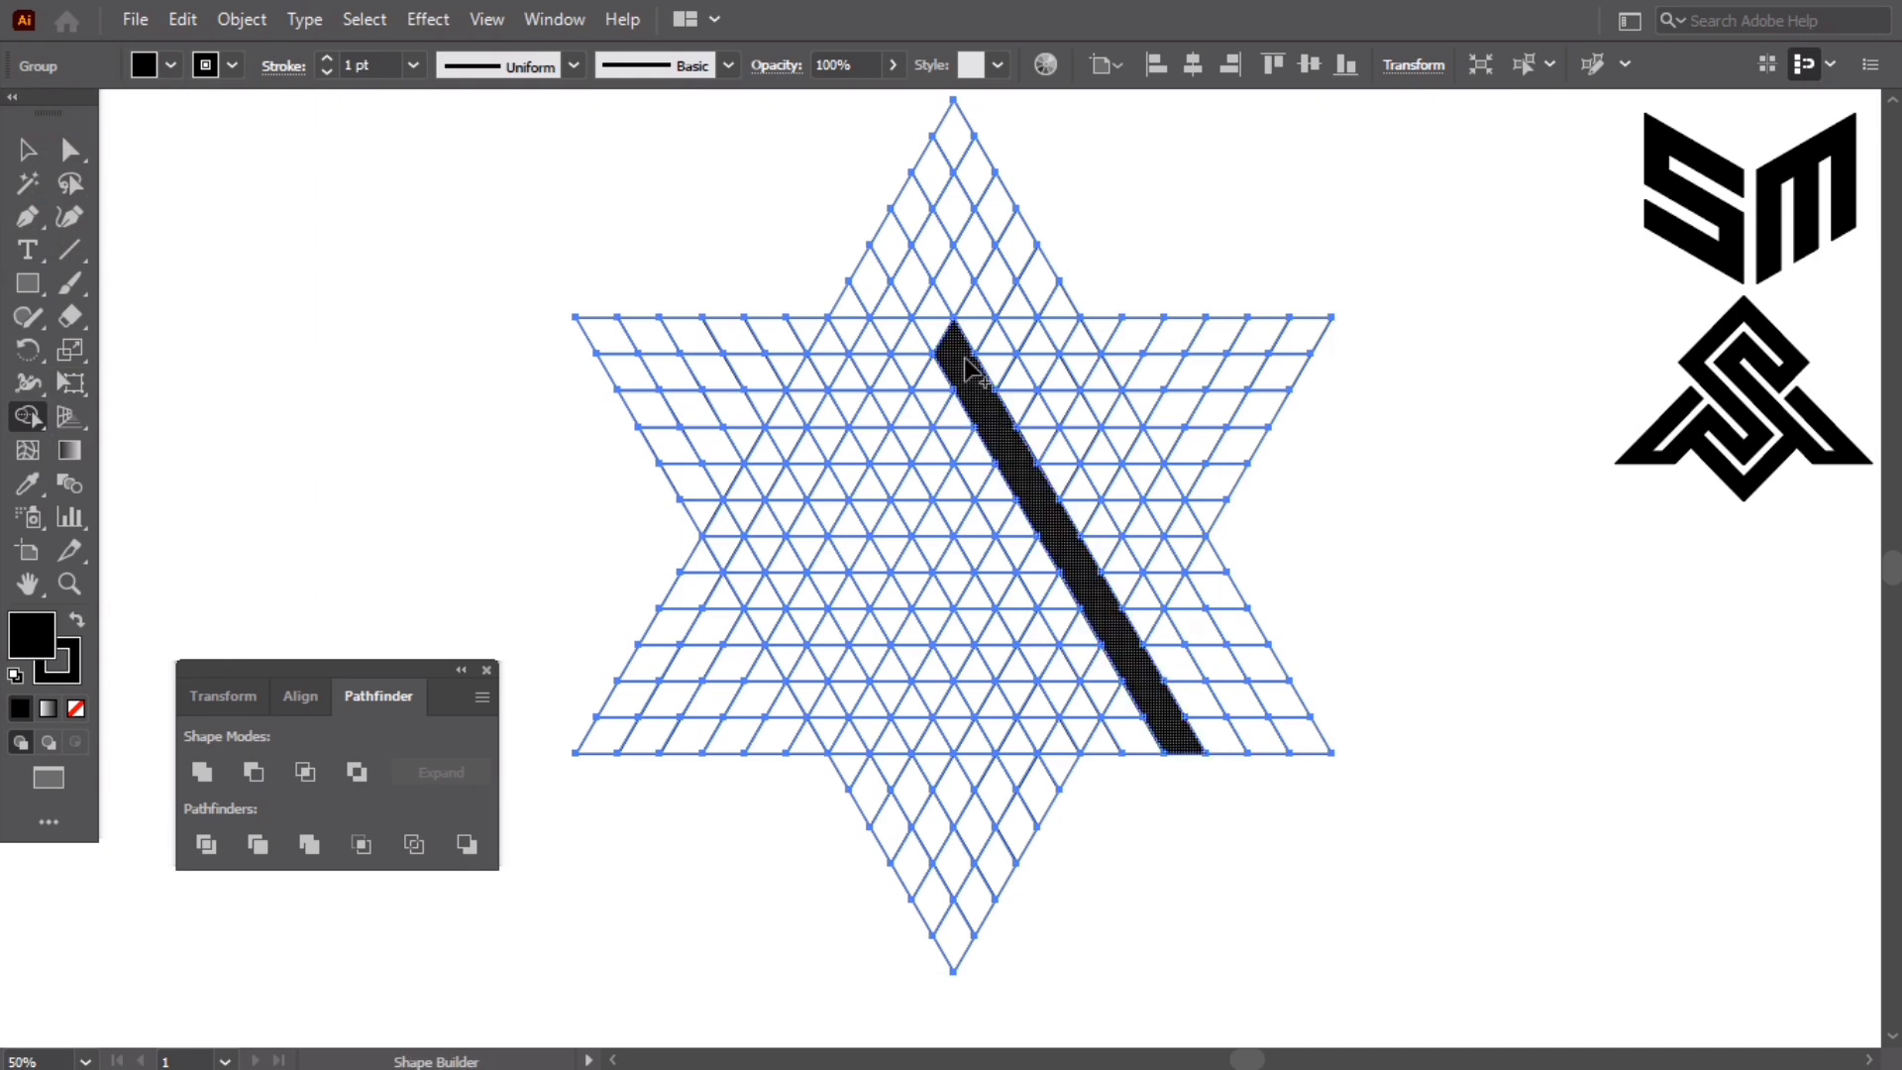
{"action": "left_click_drag", "start_coordinate": [1263, 745], "coordinate": [1160, 543]}
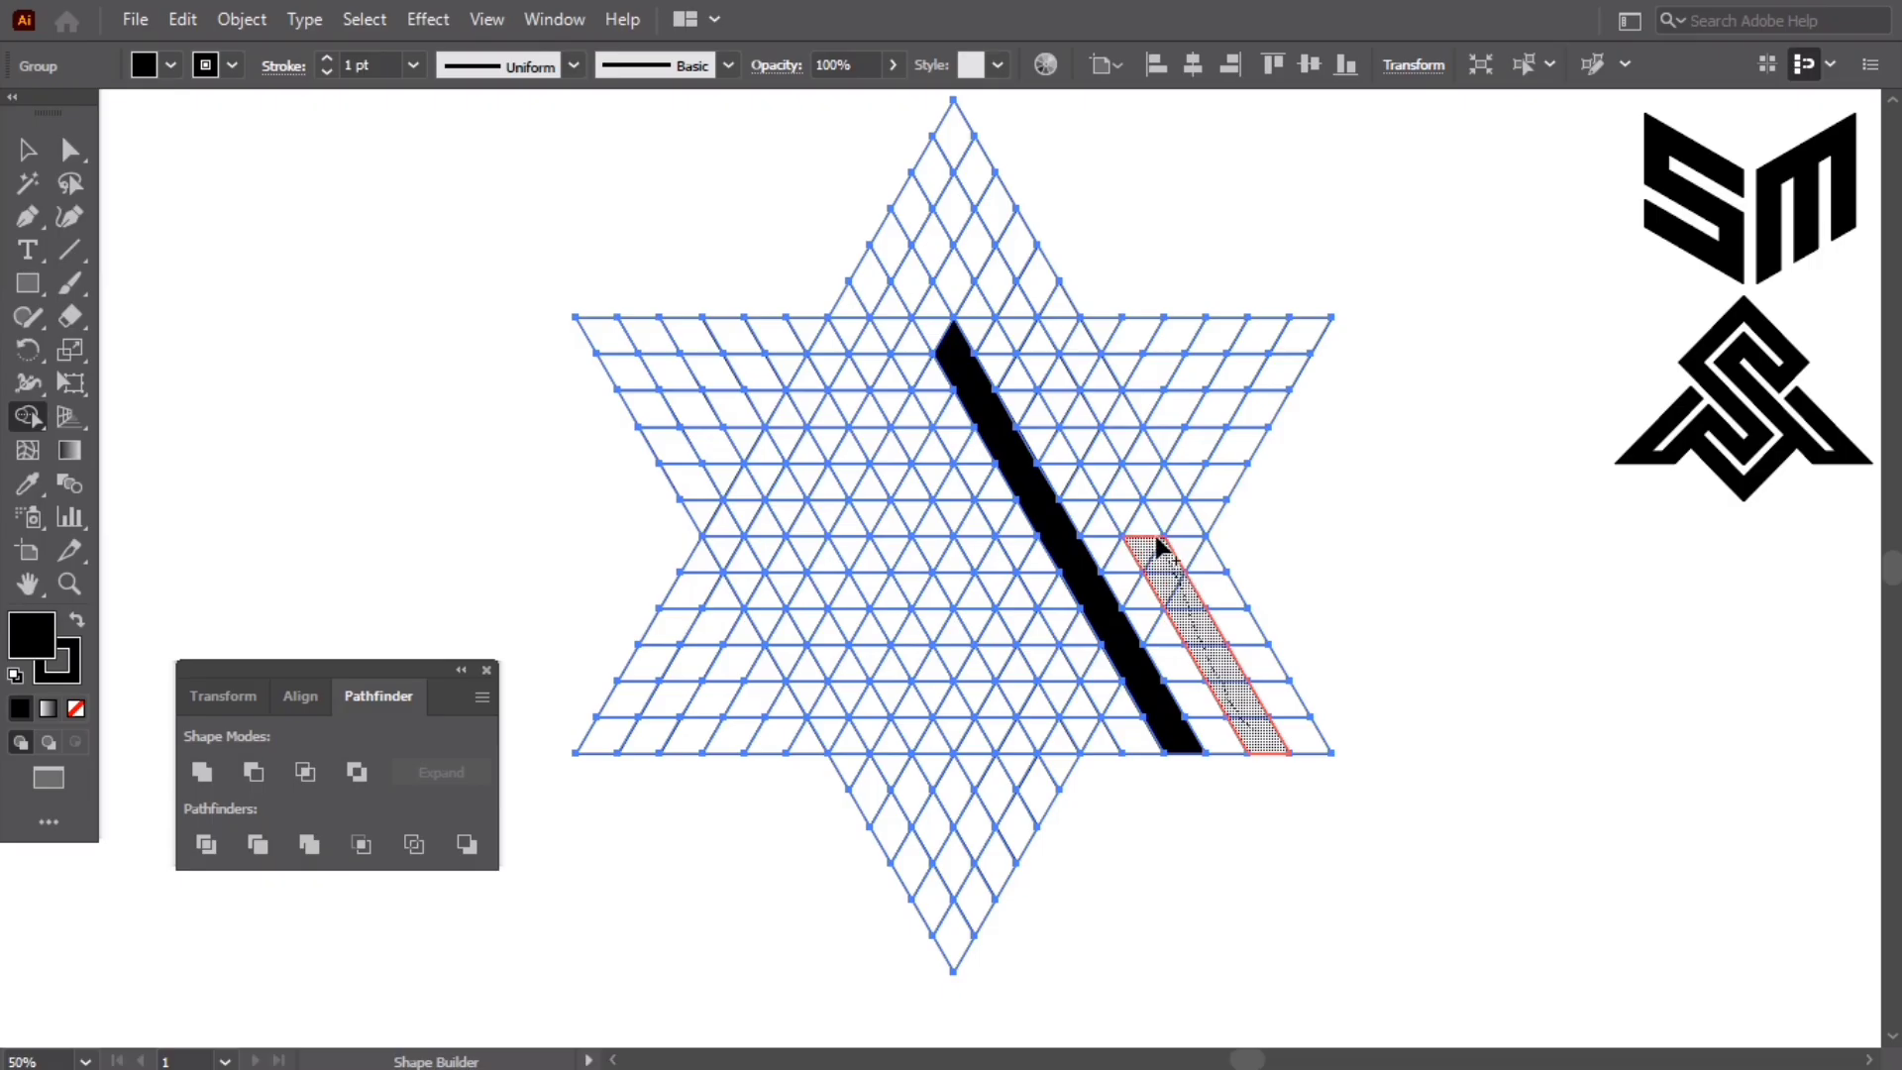
{"action": "left_click_drag", "start_coordinate": [1106, 462], "coordinate": [1108, 464]}
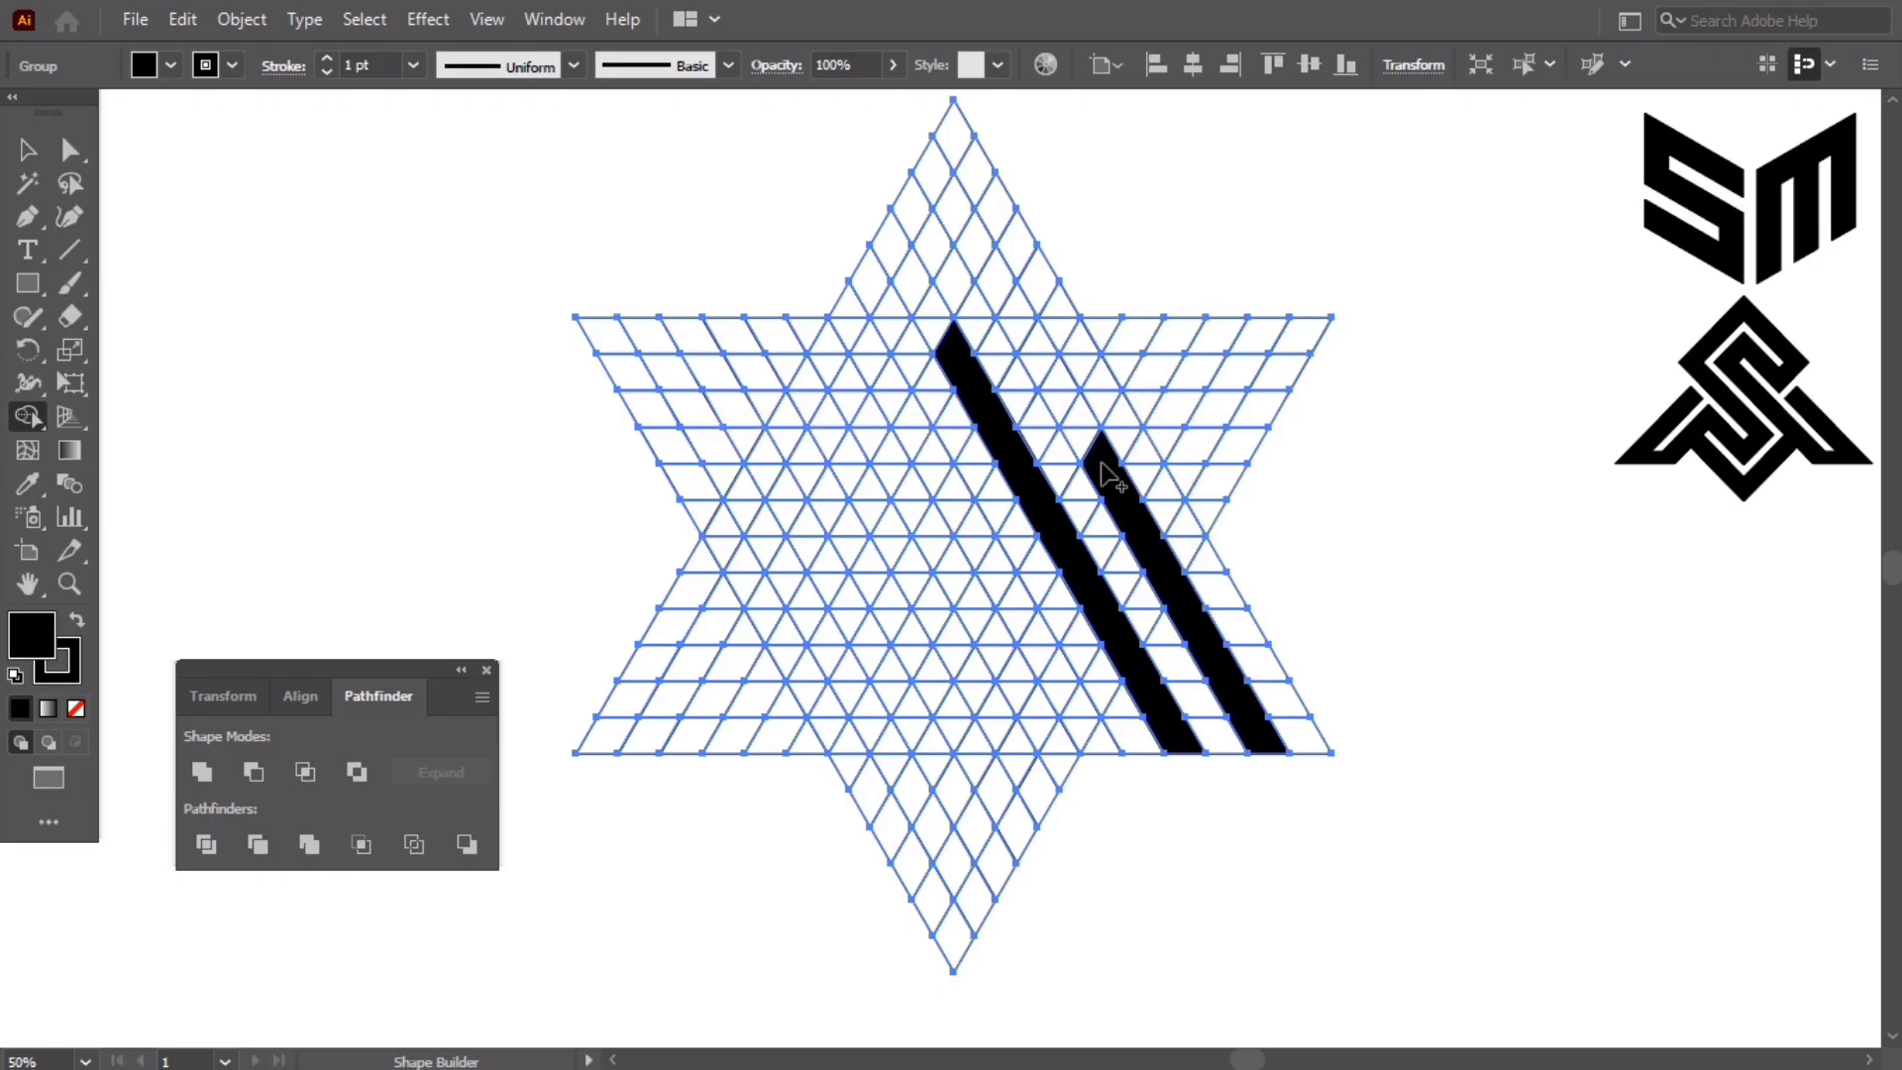
Step: Merge cells into a hook-shaped band that wraps around the upper end of the long diagonal band
{"action": "mouse_move", "coordinate": [1056, 385]}
{"action": "left_mouse_down"}
{"action": "mouse_move", "coordinate": [954, 213]}
{"action": "mouse_move", "coordinate": [868, 357]}
{"action": "left_mouse_up"}
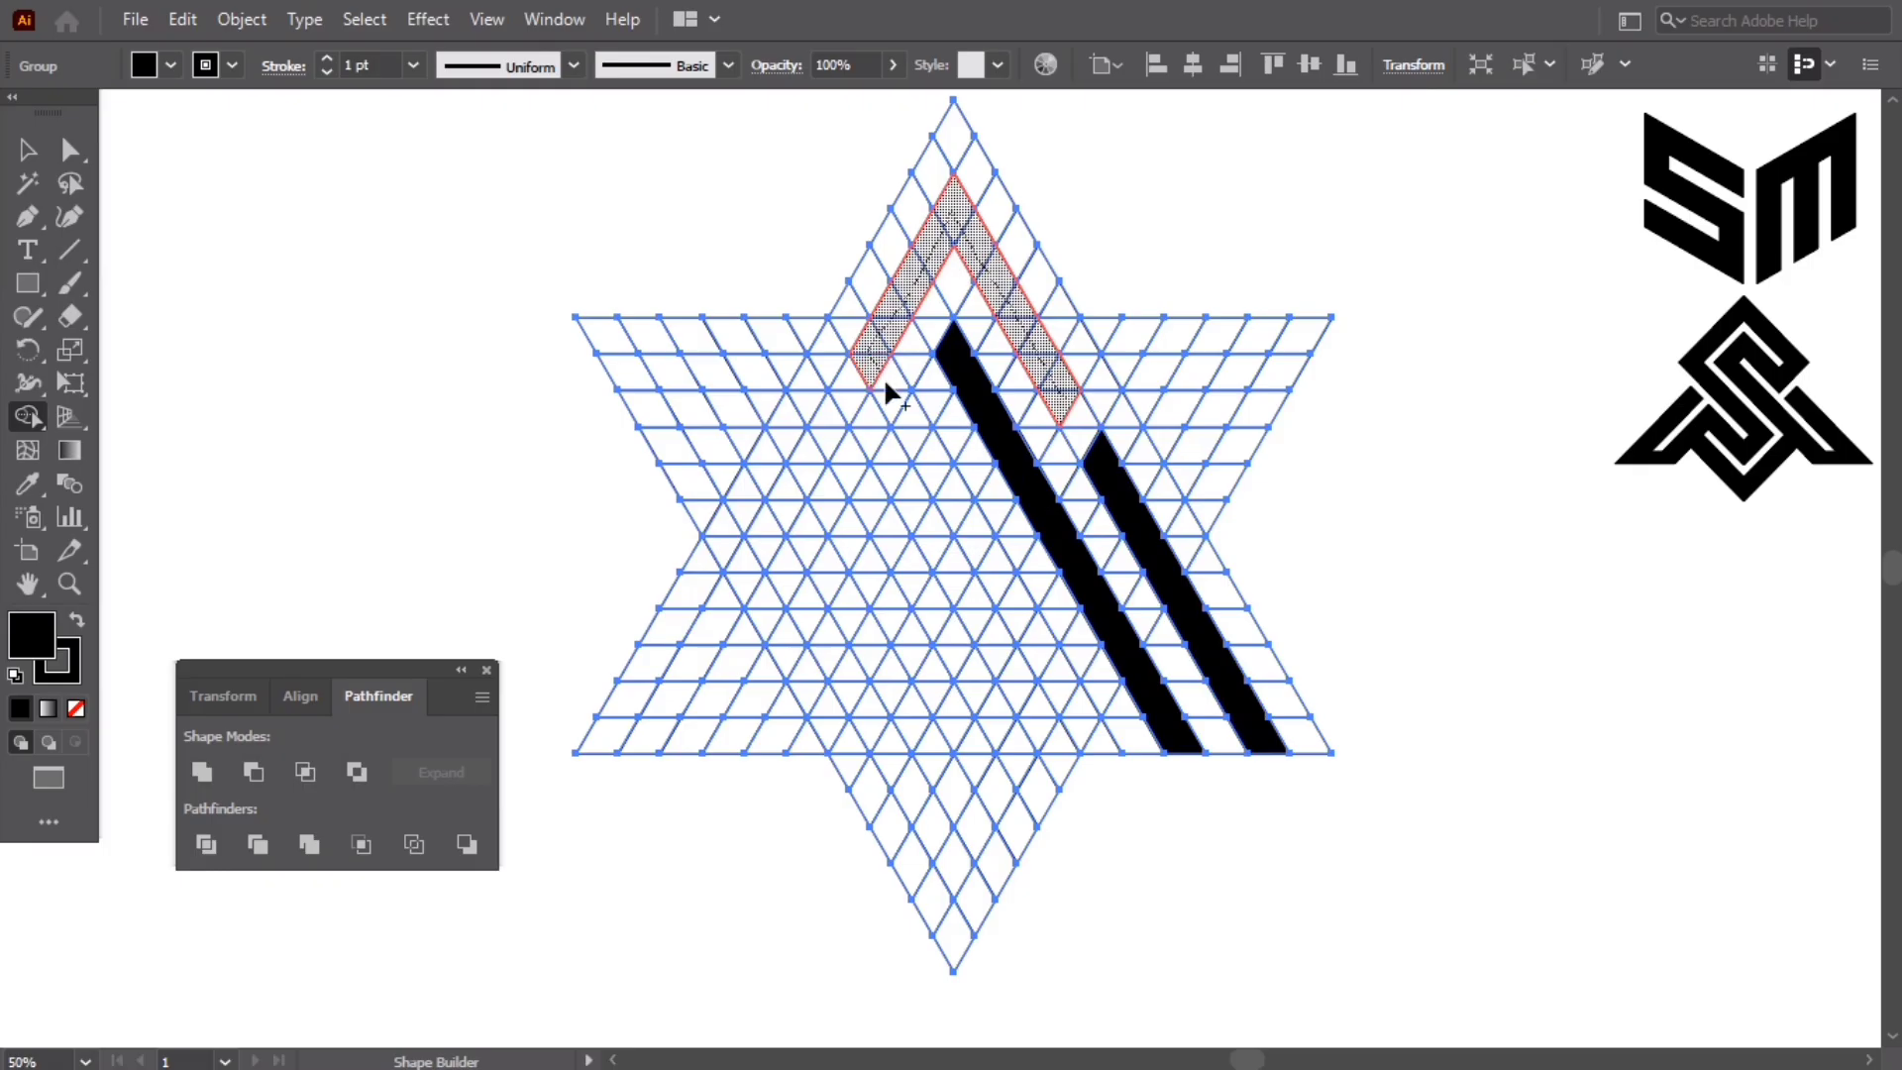
{"action": "left_click_drag", "start_coordinate": [923, 442], "coordinate": [936, 466]}
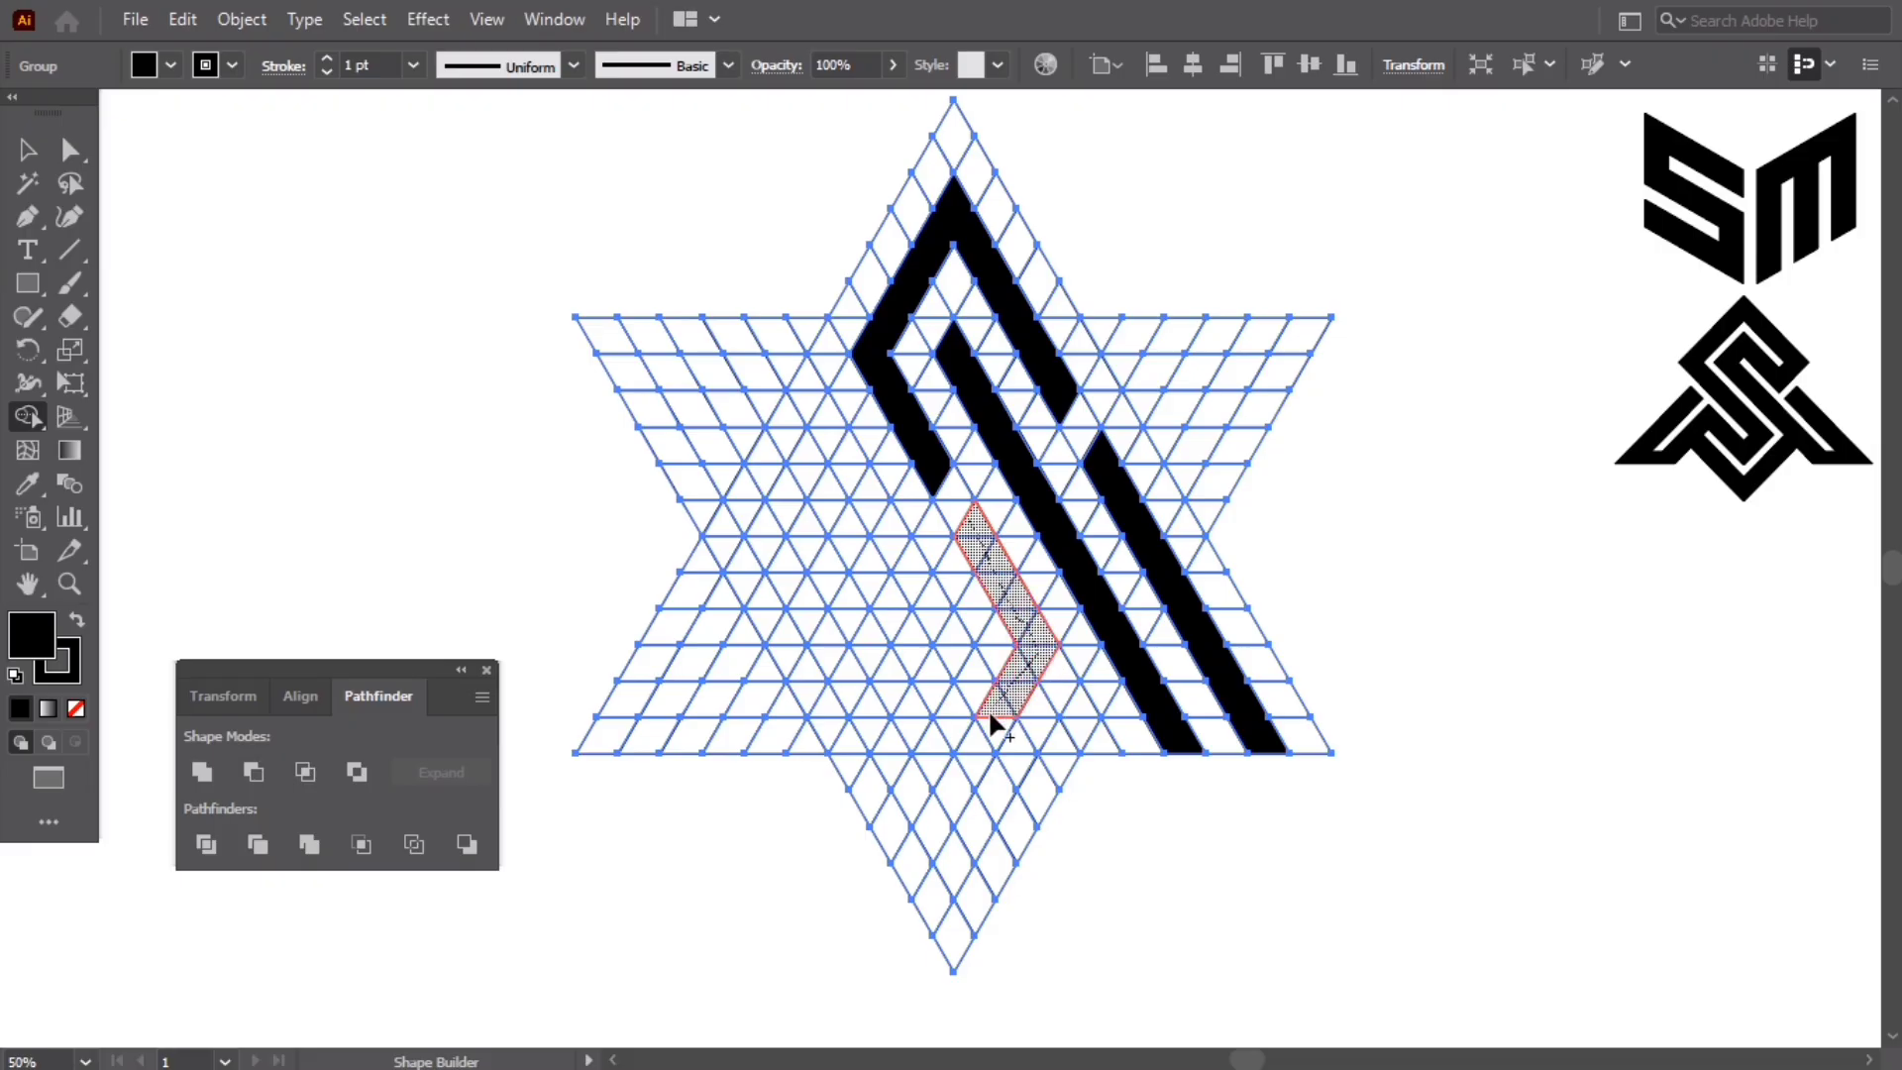
Step: Merge cells into the lower V-shaped hook, a parallel diagonal band, and a peaked leg with a short parallel leg on the grid's left half
{"action": "mouse_move", "coordinate": [985, 728]}
{"action": "left_mouse_down"}
{"action": "mouse_move", "coordinate": [960, 786]}
{"action": "mouse_move", "coordinate": [875, 650]}
{"action": "mouse_move", "coordinate": [931, 659]}
{"action": "mouse_move", "coordinate": [934, 622]}
{"action": "mouse_move", "coordinate": [830, 428]}
{"action": "left_mouse_up"}
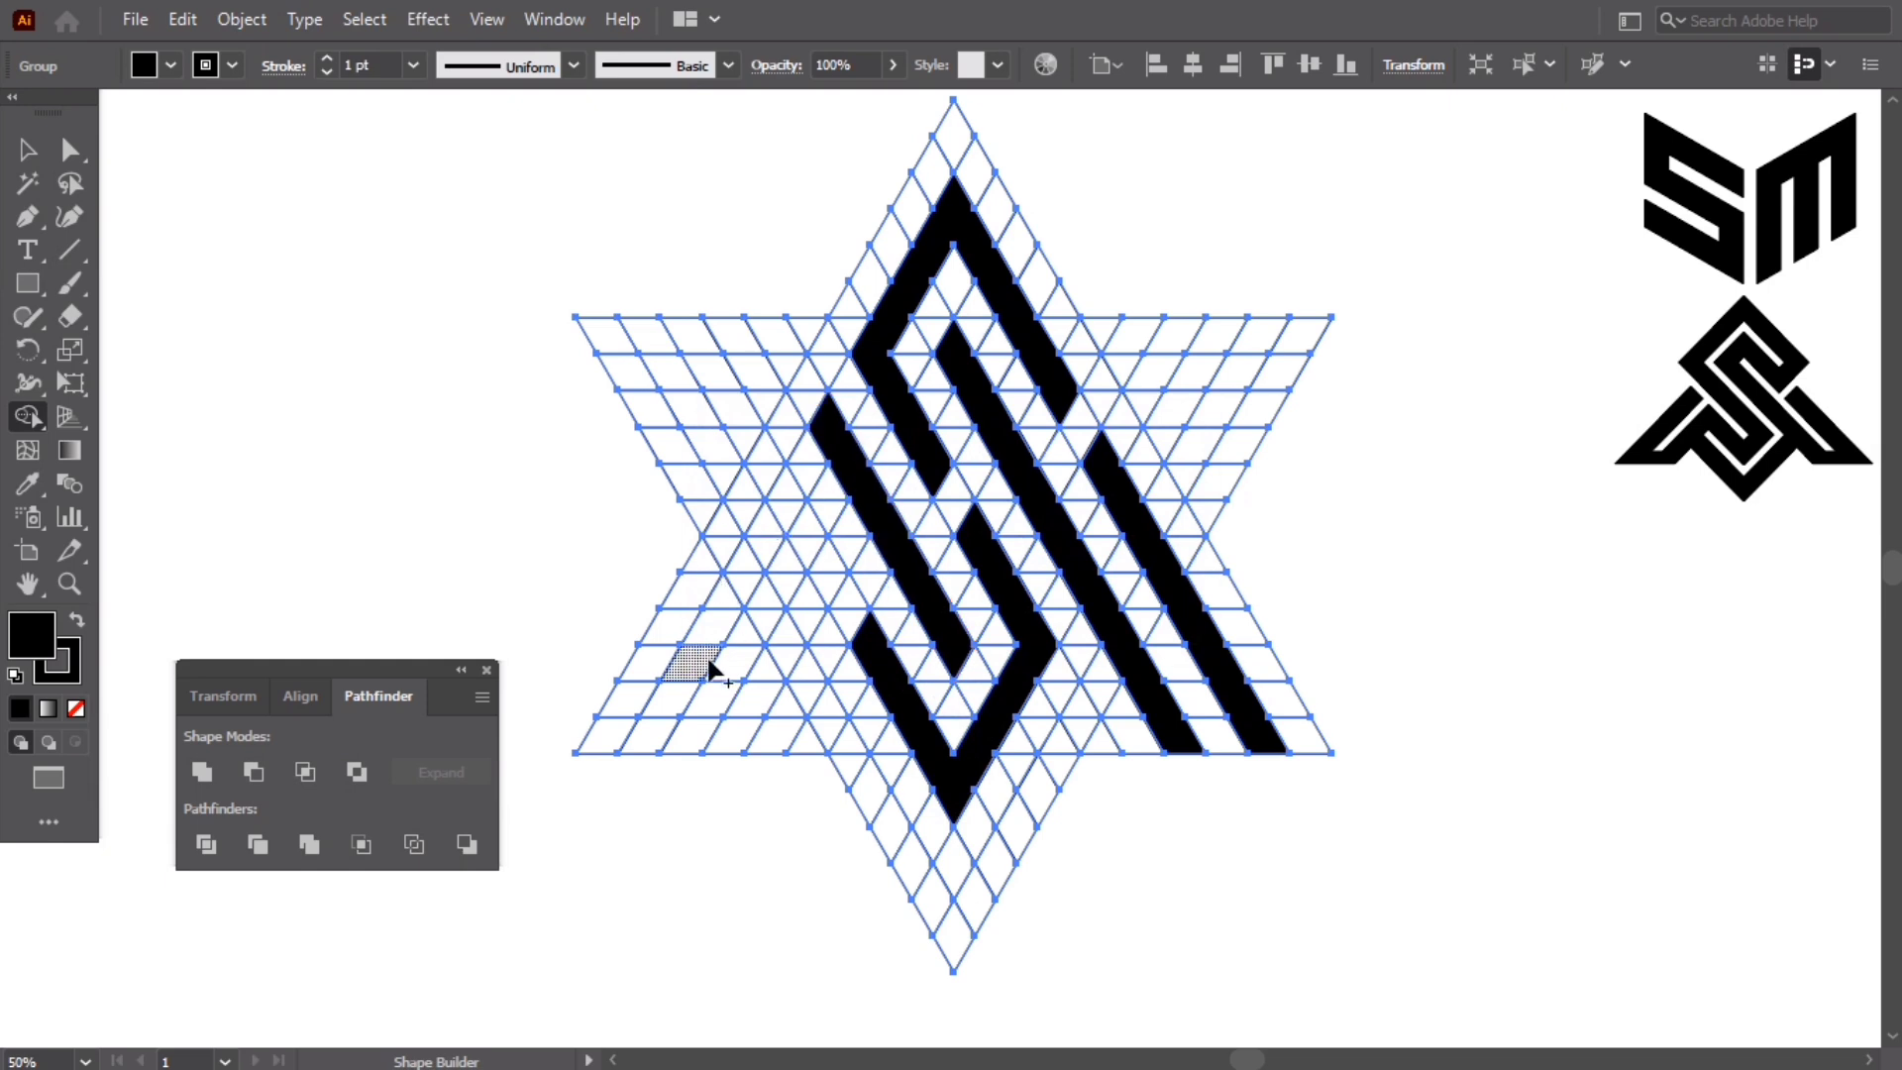
{"action": "left_click_drag", "start_coordinate": [671, 730], "coordinate": [789, 500]}
{"action": "left_click_drag", "start_coordinate": [822, 573], "coordinate": [824, 575]}
{"action": "mouse_move", "coordinate": [804, 649]}
{"action": "left_mouse_down"}
{"action": "mouse_move", "coordinate": [786, 645]}
{"action": "mouse_move", "coordinate": [736, 747]}
{"action": "left_mouse_up"}
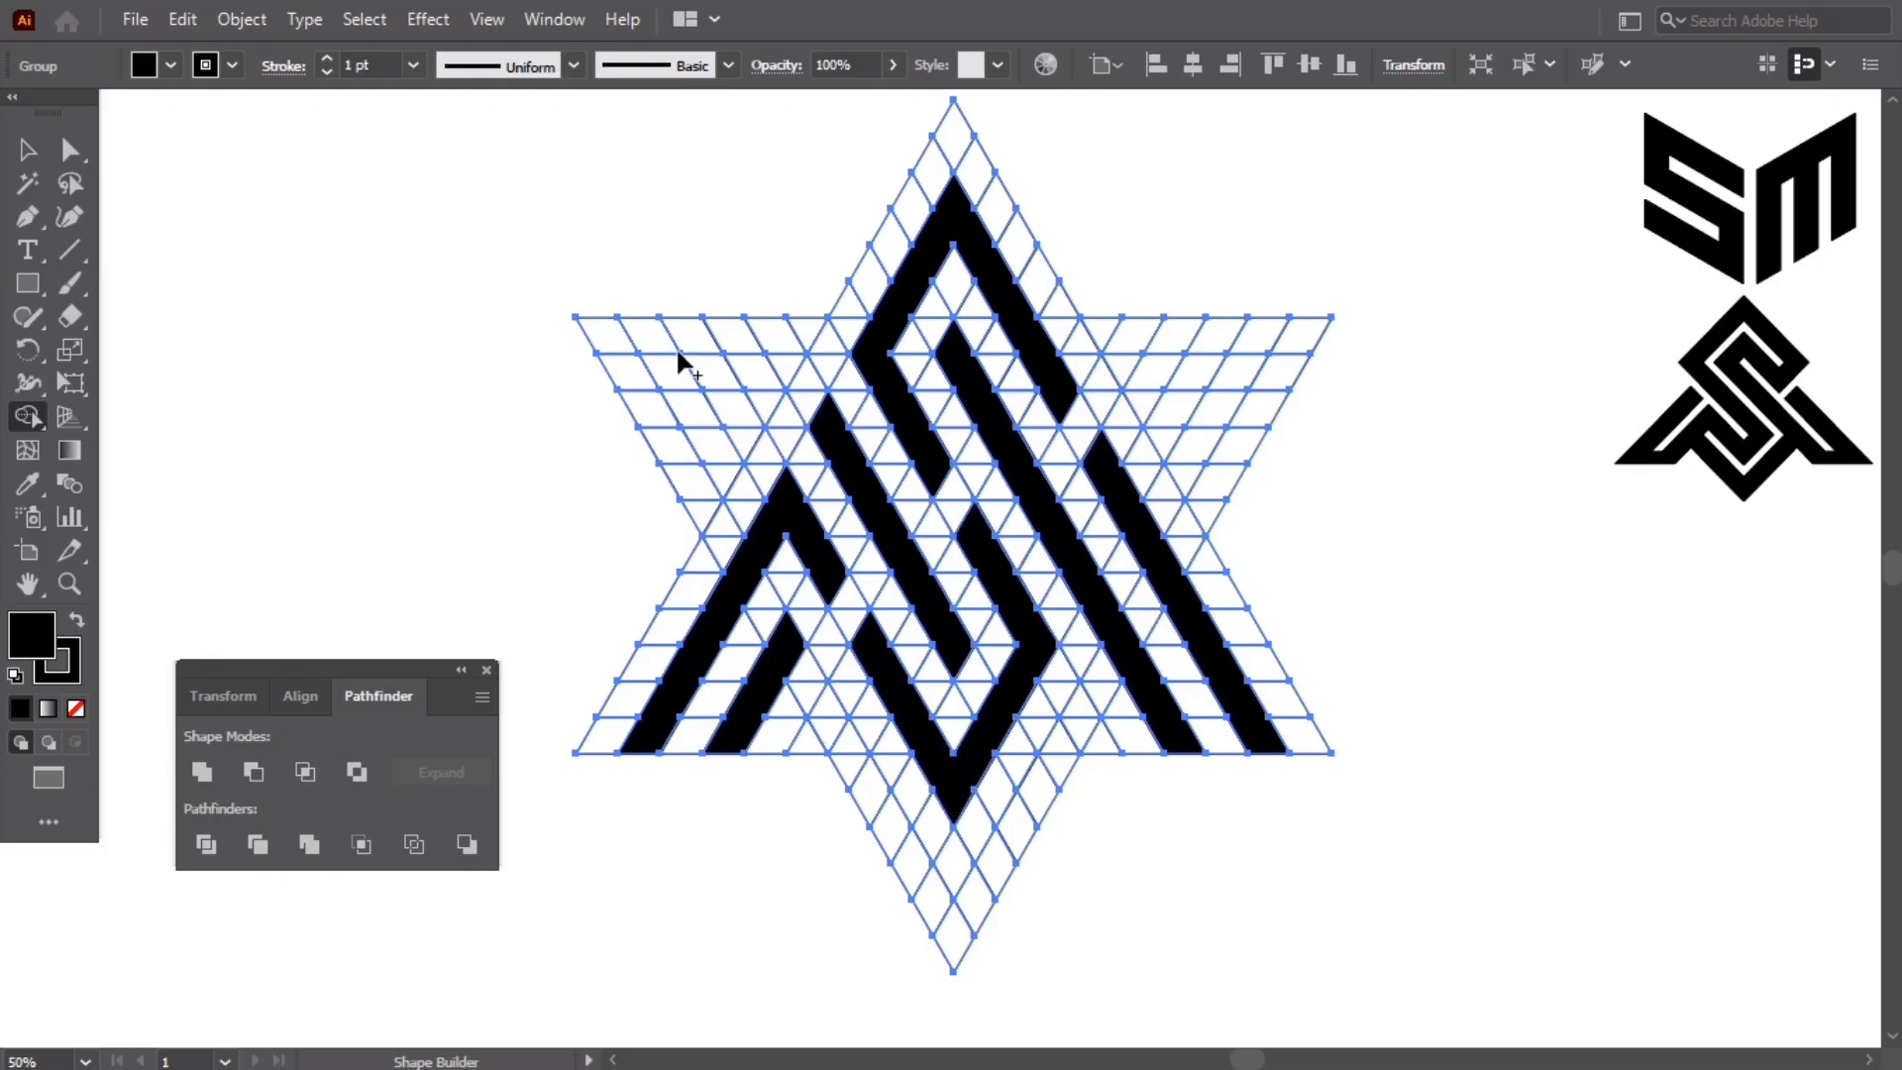
Step: Select all unfilled grid cells with the Magic Wand and delete them, keeping only the black logo shapes
{"action": "left_click", "coordinate": [29, 151]}
{"action": "left_click", "coordinate": [246, 235]}
{"action": "left_click", "coordinate": [29, 182]}
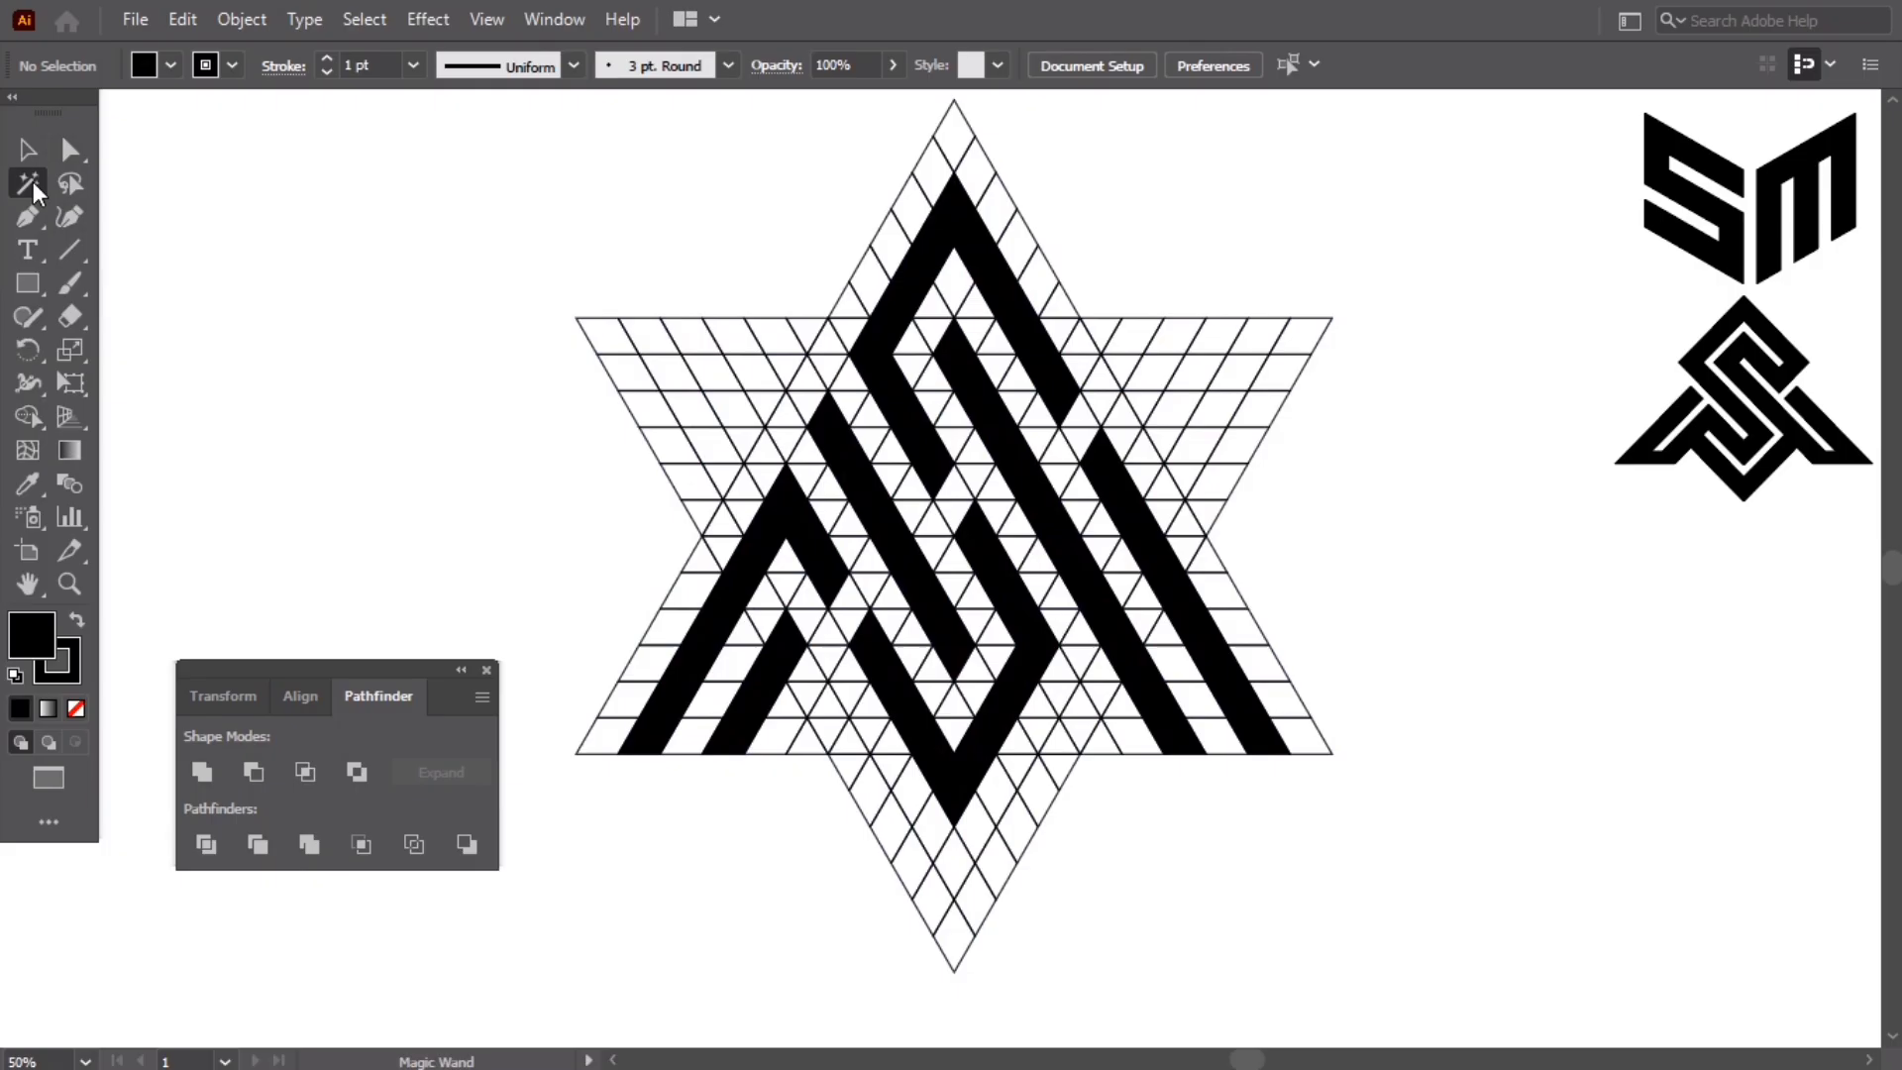
{"action": "left_click", "coordinate": [581, 319]}
{"action": "key", "text": "Delete"}
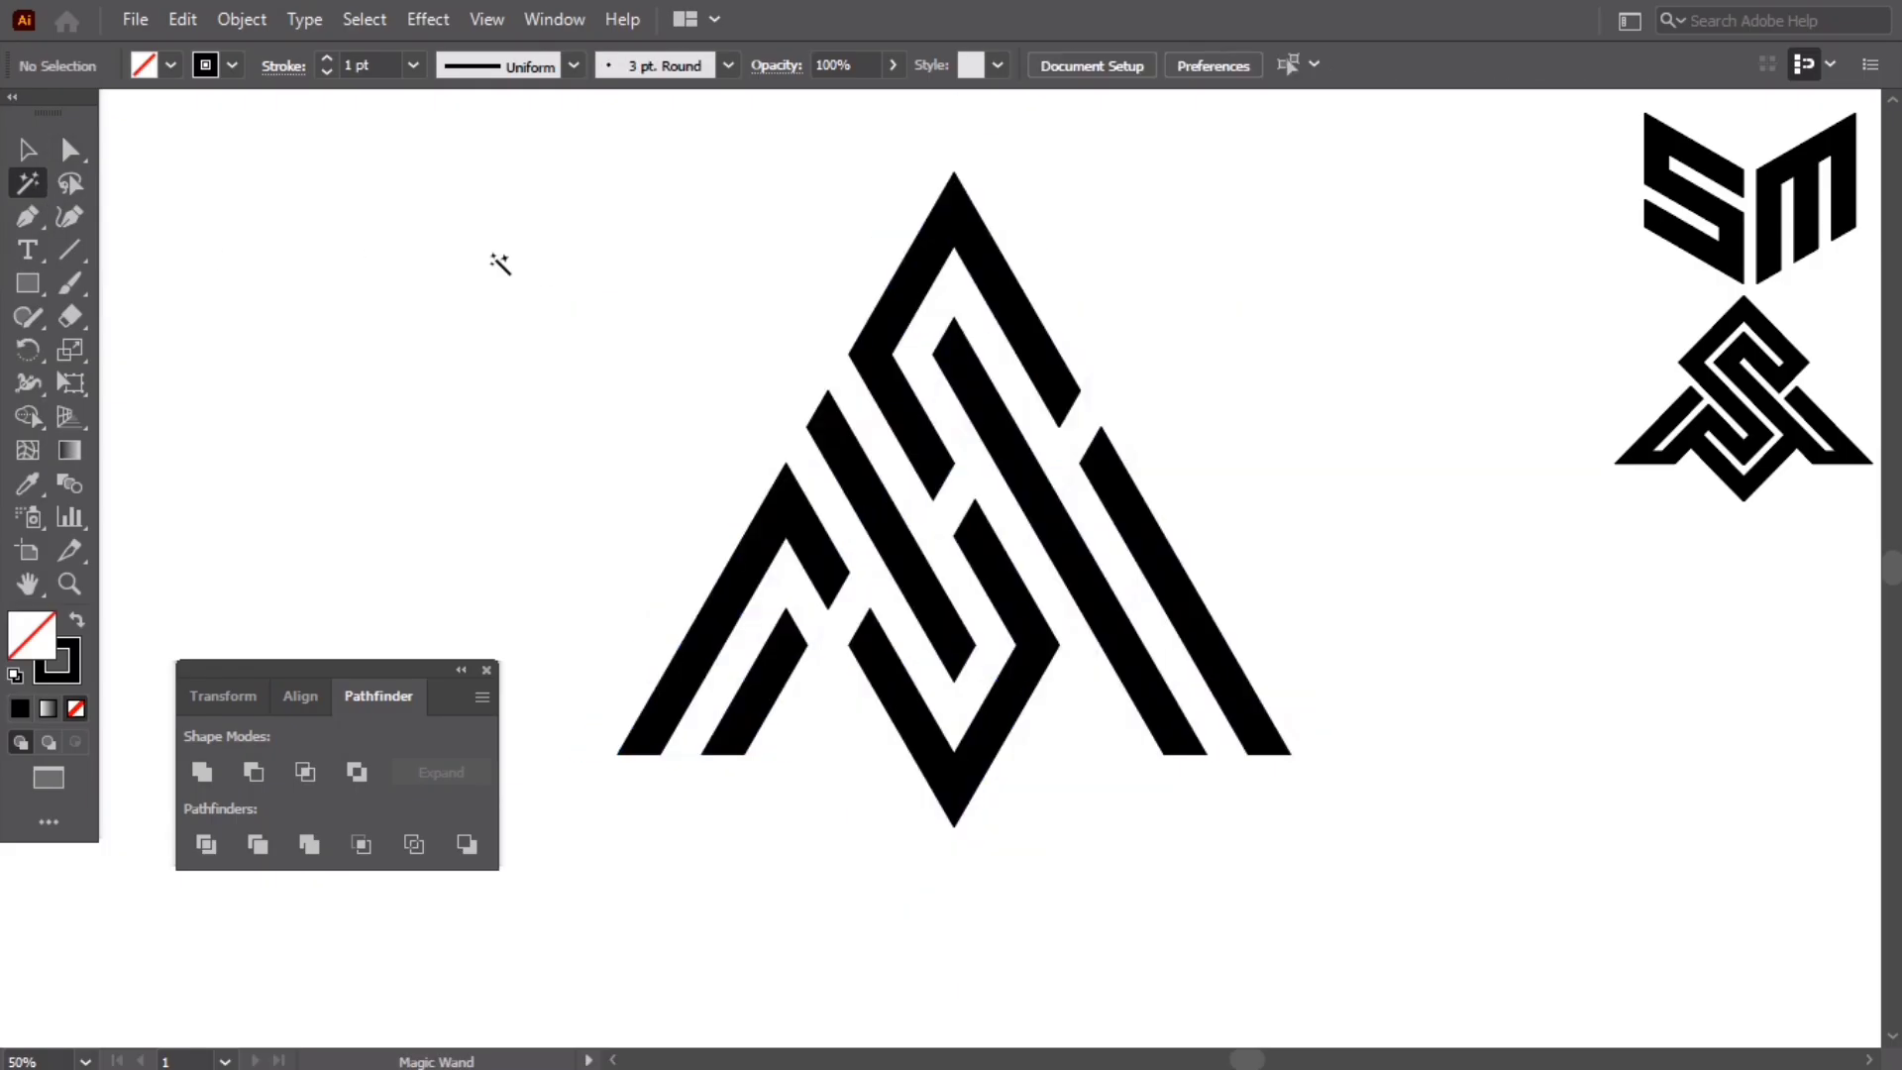
Step: Squash the logo vertically from its upper edge and set its black stroke weight to 15 pt
{"action": "left_click", "coordinate": [27, 150]}
{"action": "left_click_drag", "start_coordinate": [835, 567], "coordinate": [1288, 746]}
{"action": "mouse_move", "coordinate": [954, 170]}
{"action": "left_mouse_down"}
{"action": "mouse_move", "coordinate": [951, 333]}
{"action": "mouse_move", "coordinate": [951, 307]}
{"action": "left_mouse_up"}
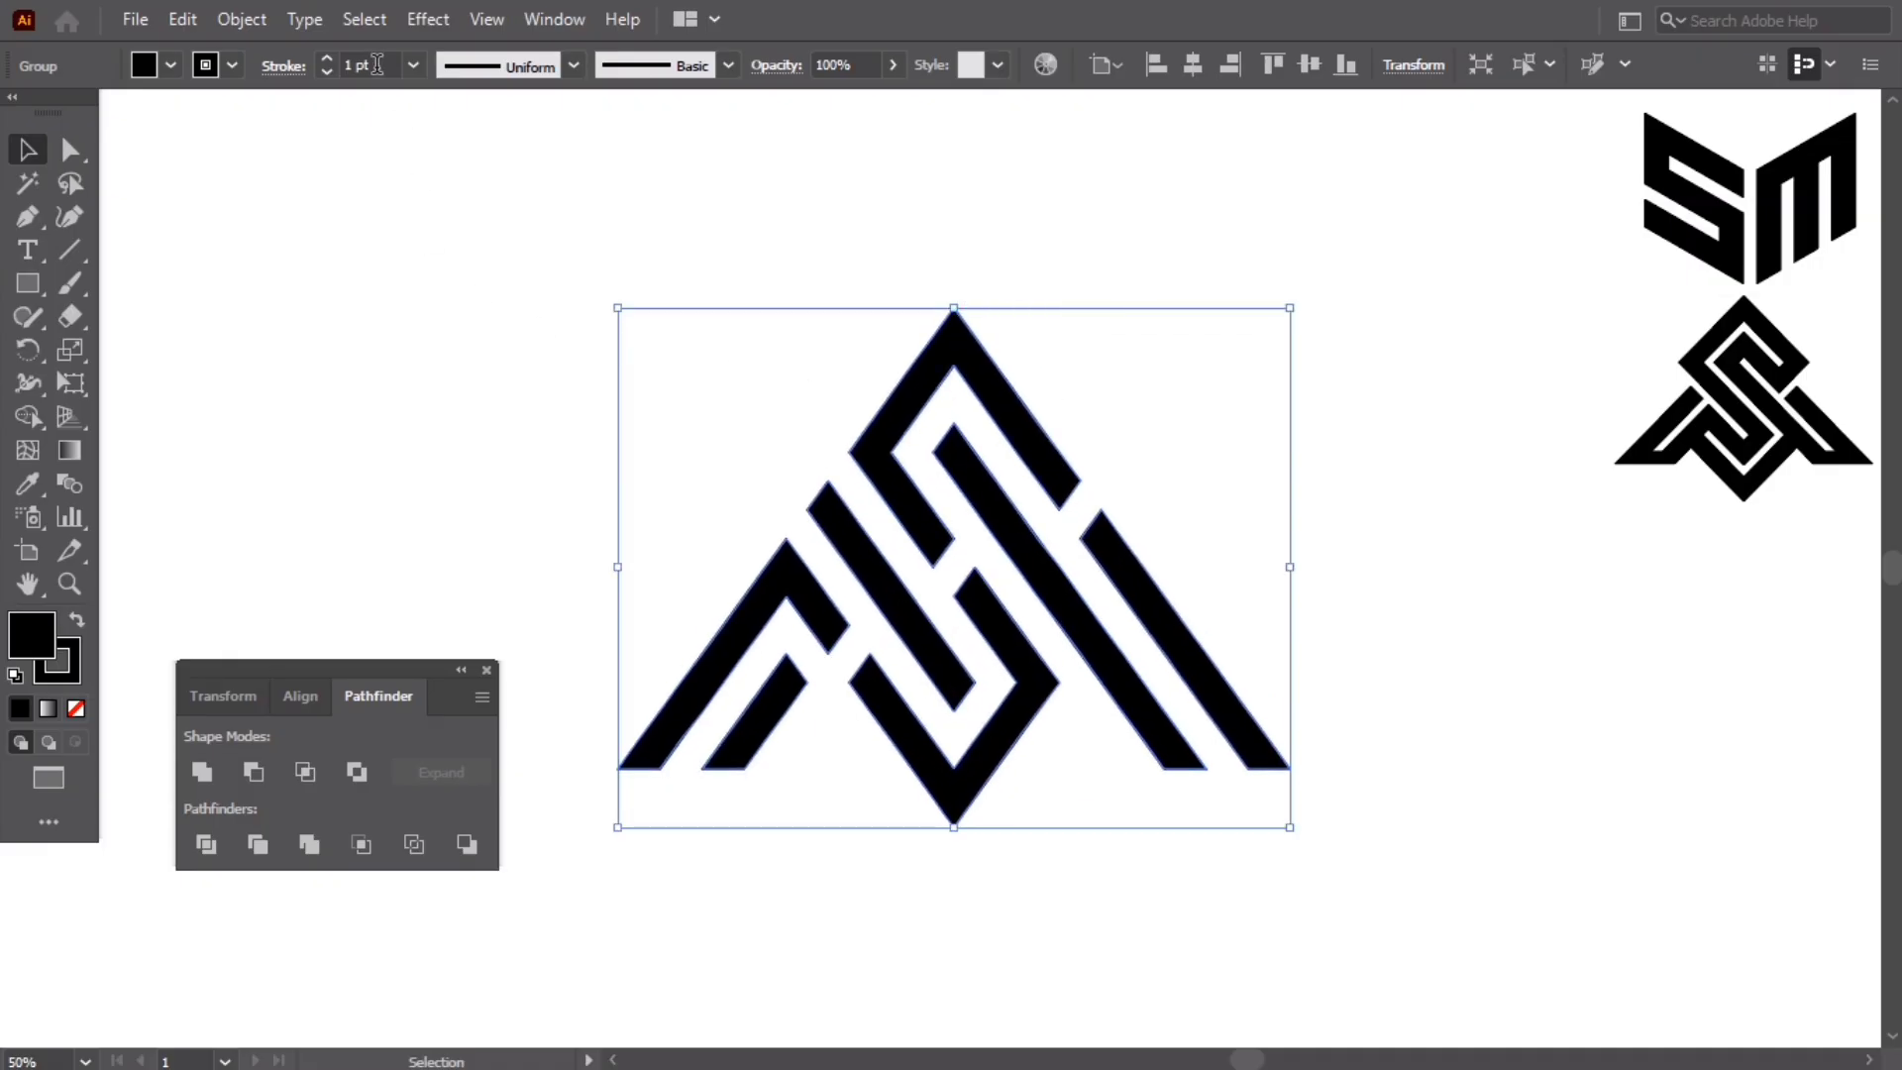
{"action": "scroll", "coordinate": [385, 65], "scroll_direction": "up", "scroll_amount": 7}
{"action": "scroll", "coordinate": [384, 64], "scroll_direction": "up", "scroll_amount": 7}
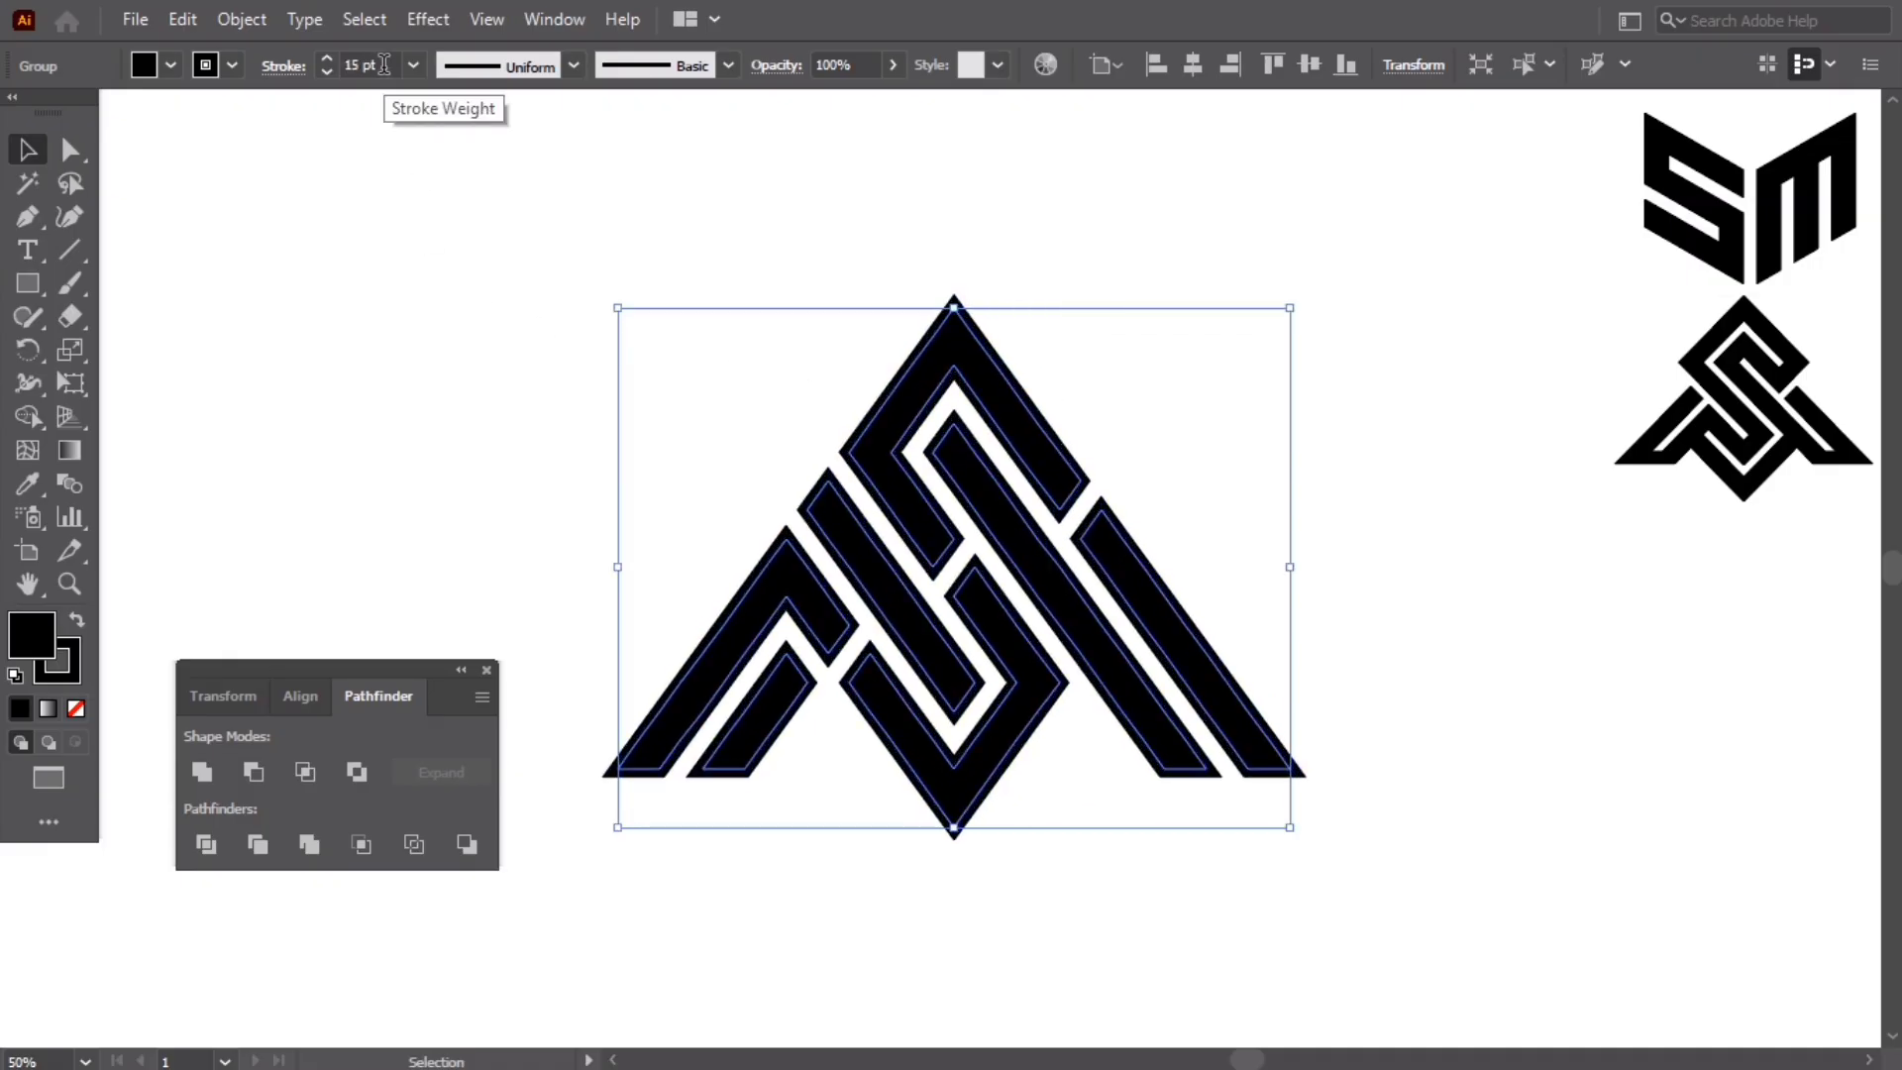
Step: Expand the logo's fill and stroke, and unite the resulting shapes with Pathfinder
{"action": "left_click", "coordinate": [242, 18]}
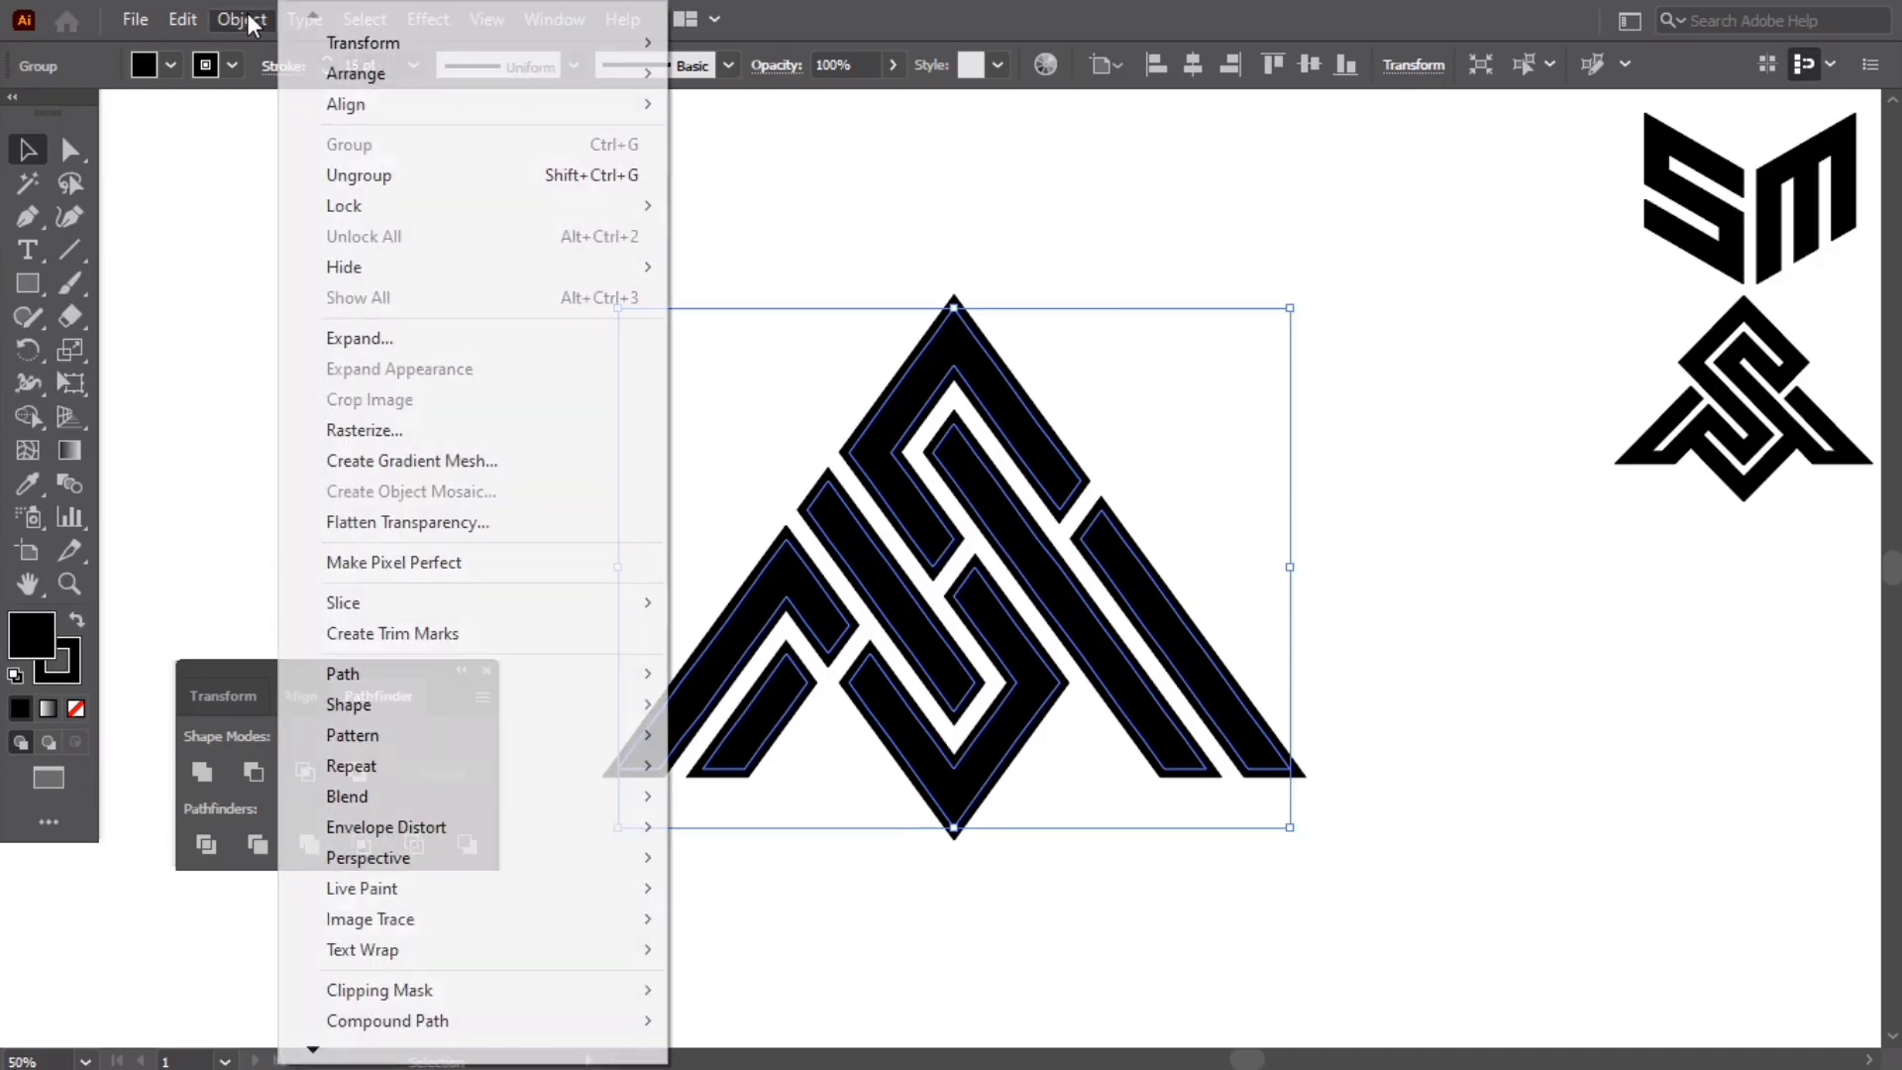
{"action": "left_click", "coordinate": [378, 338]}
{"action": "left_click", "coordinate": [308, 940]}
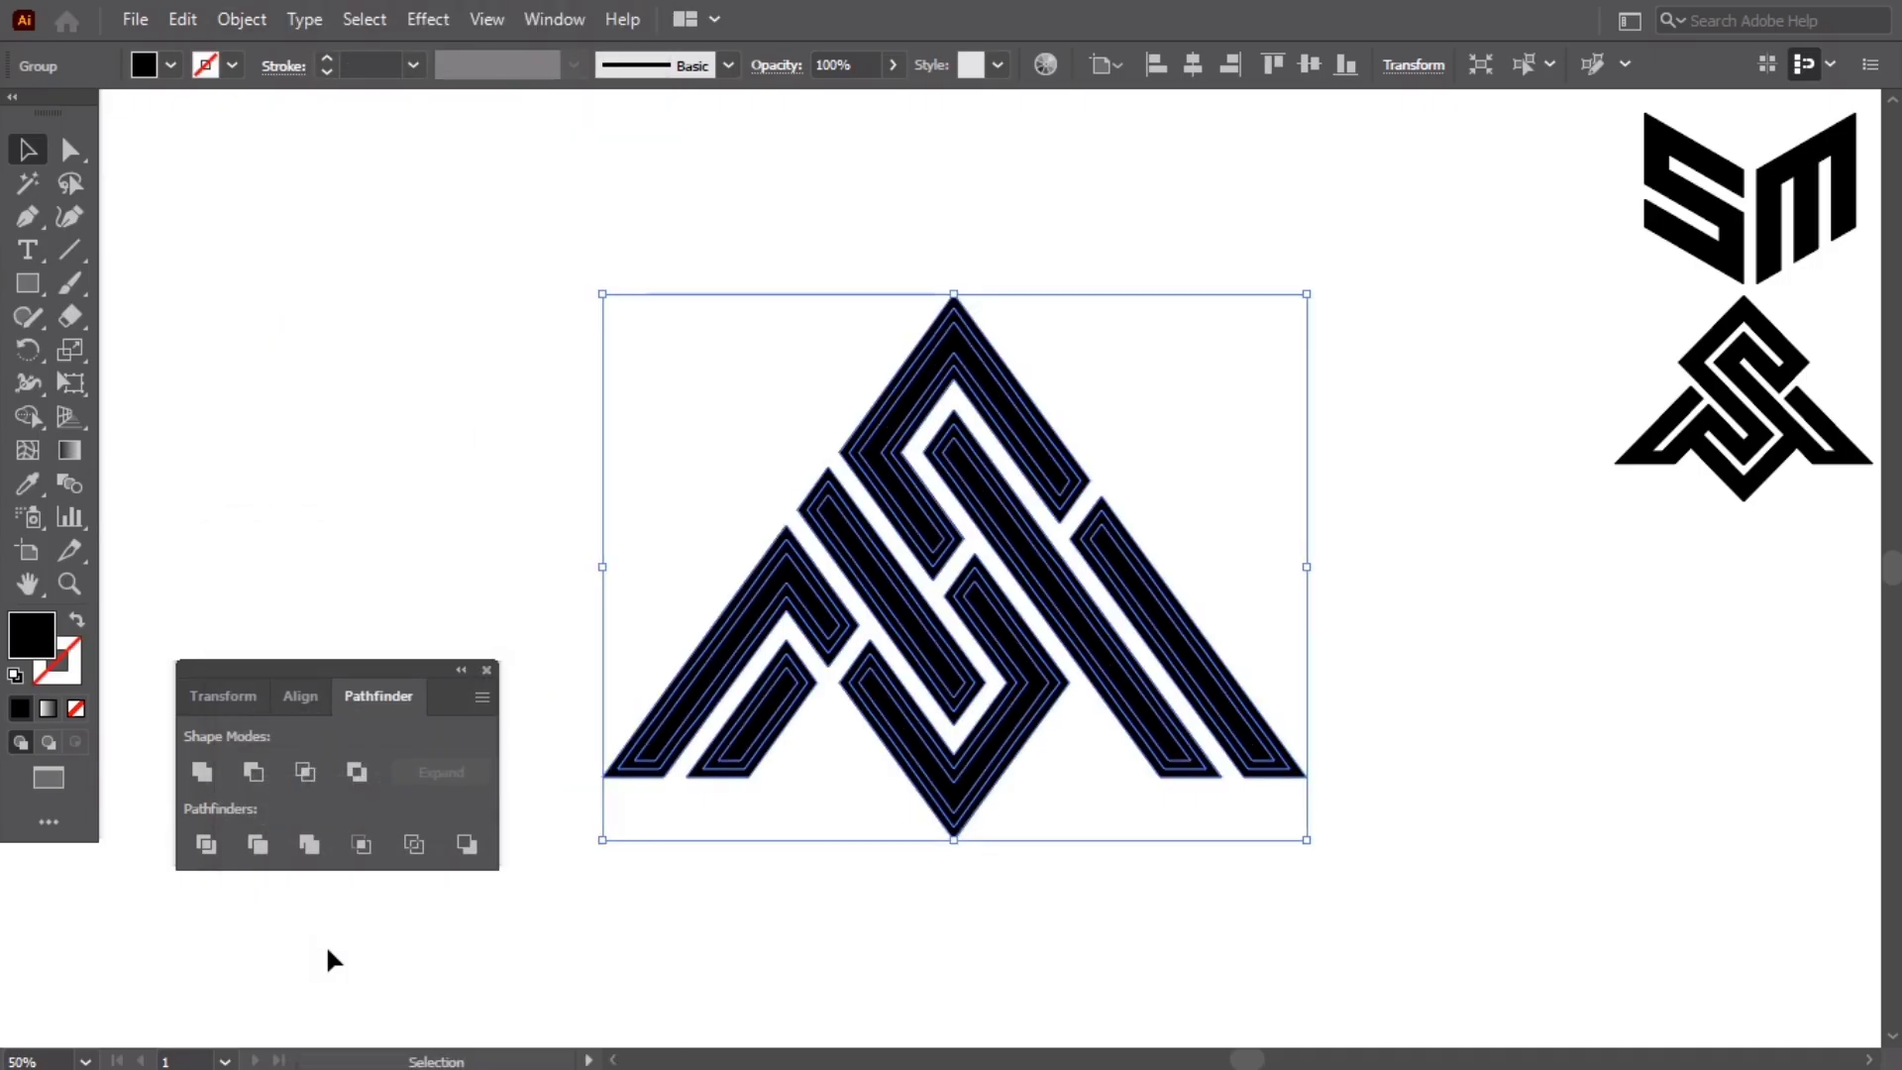
{"action": "left_click", "coordinate": [202, 772]}
Step: Scale the united logo down proportionally and move it to the upper-left area of the canvas
{"action": "left_click", "coordinate": [408, 426]}
{"action": "left_click_drag", "start_coordinate": [1054, 580], "coordinate": [1097, 532]}
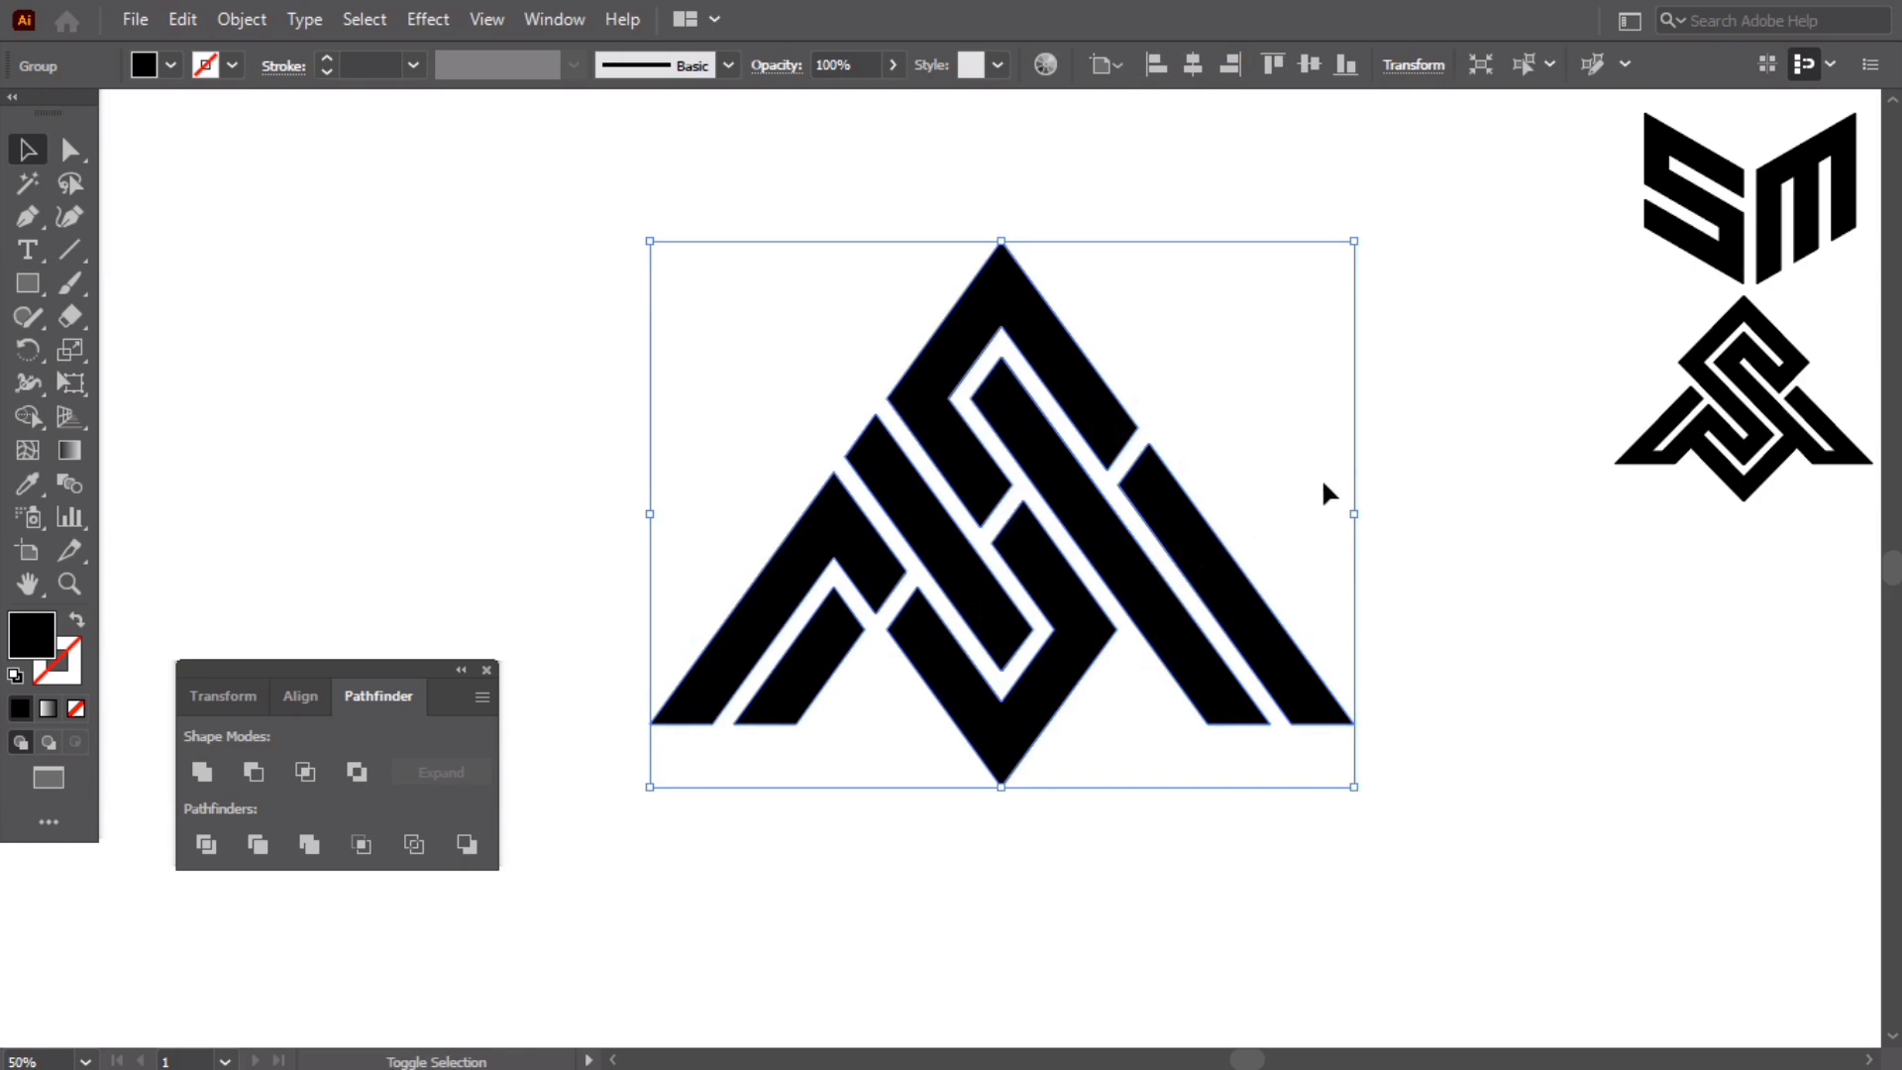
{"action": "left_click_drag", "start_coordinate": [1347, 510], "coordinate": [1130, 480]}
{"action": "left_click_drag", "start_coordinate": [893, 495], "coordinate": [591, 352]}
Step: Ungroup the two earlier logos and lay them out beside the new one, with the SM letter mark farthest right
{"action": "left_click", "coordinate": [985, 386]}
{"action": "left_click_drag", "start_coordinate": [1634, 436], "coordinate": [921, 369]}
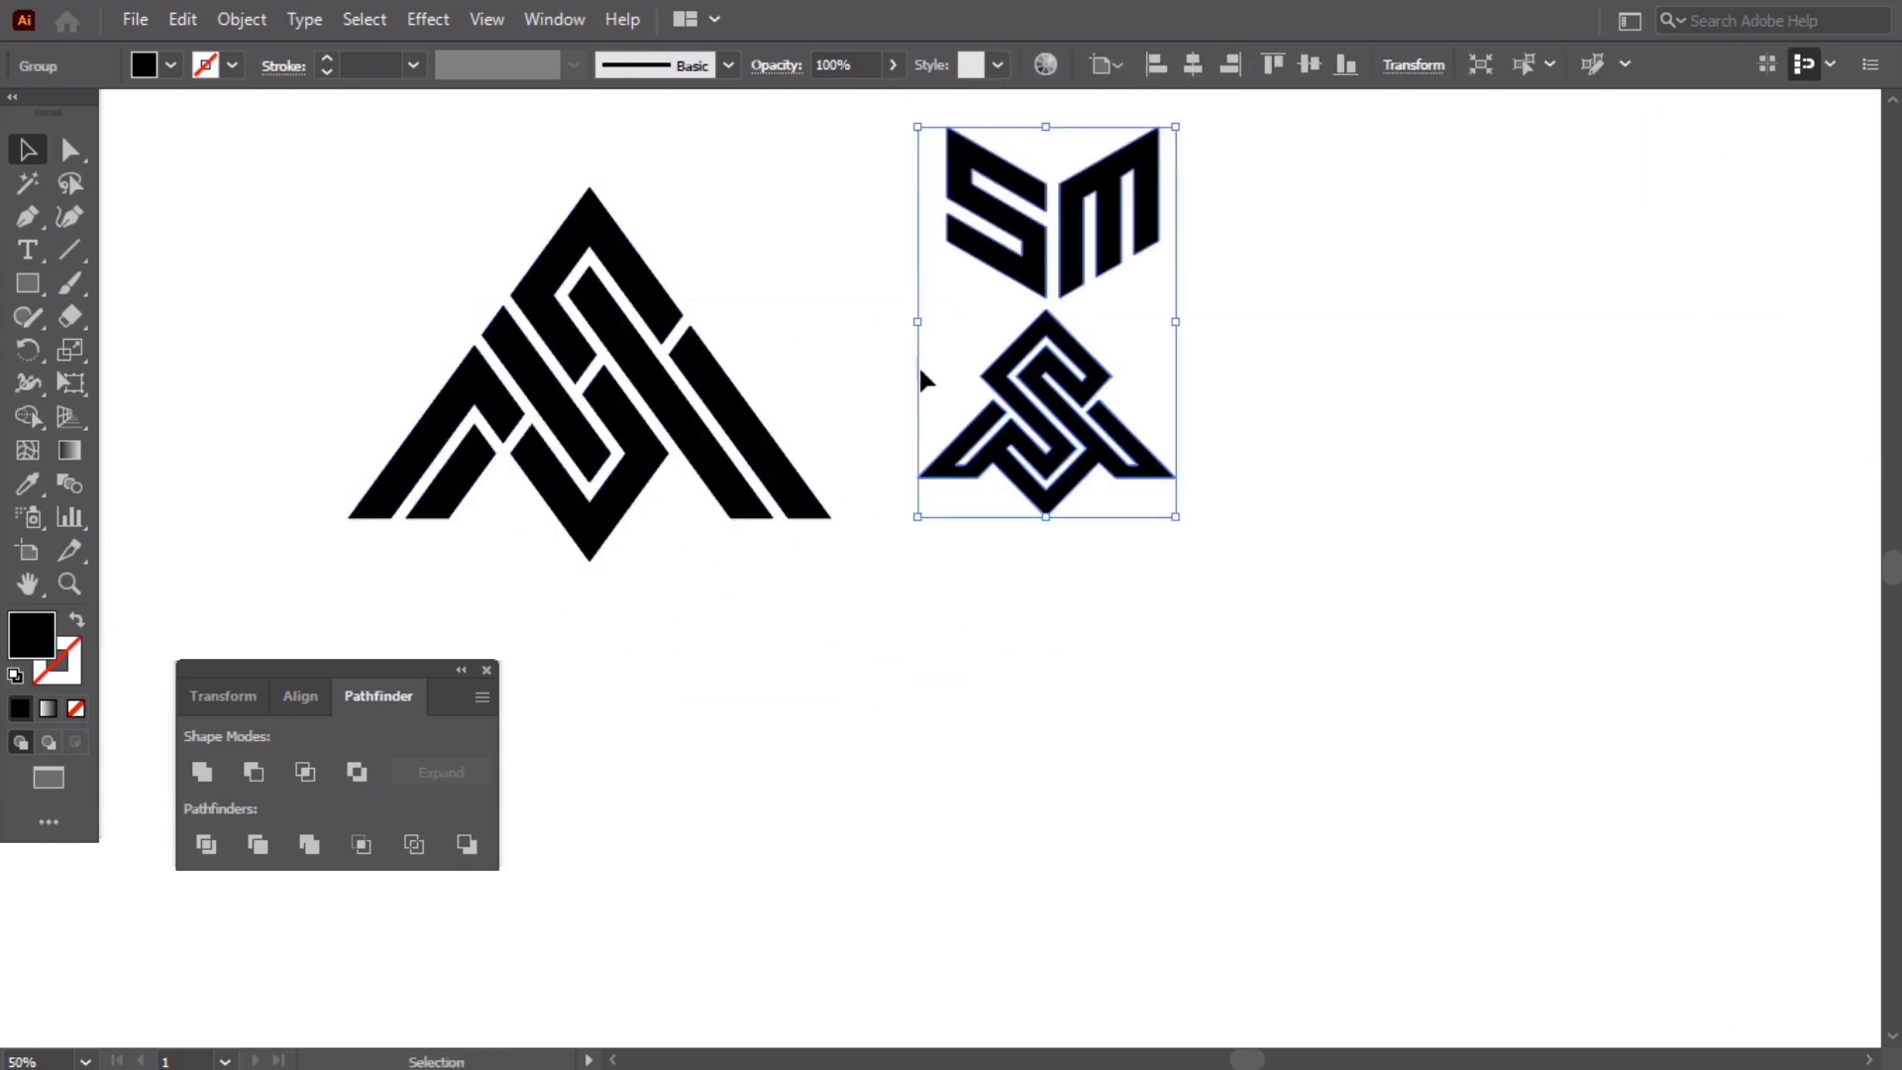
{"action": "right_click", "coordinate": [877, 300]}
{"action": "left_click", "coordinate": [986, 531]}
{"action": "left_click", "coordinate": [1049, 539]}
{"action": "left_click_drag", "start_coordinate": [1098, 401], "coordinate": [1030, 382]}
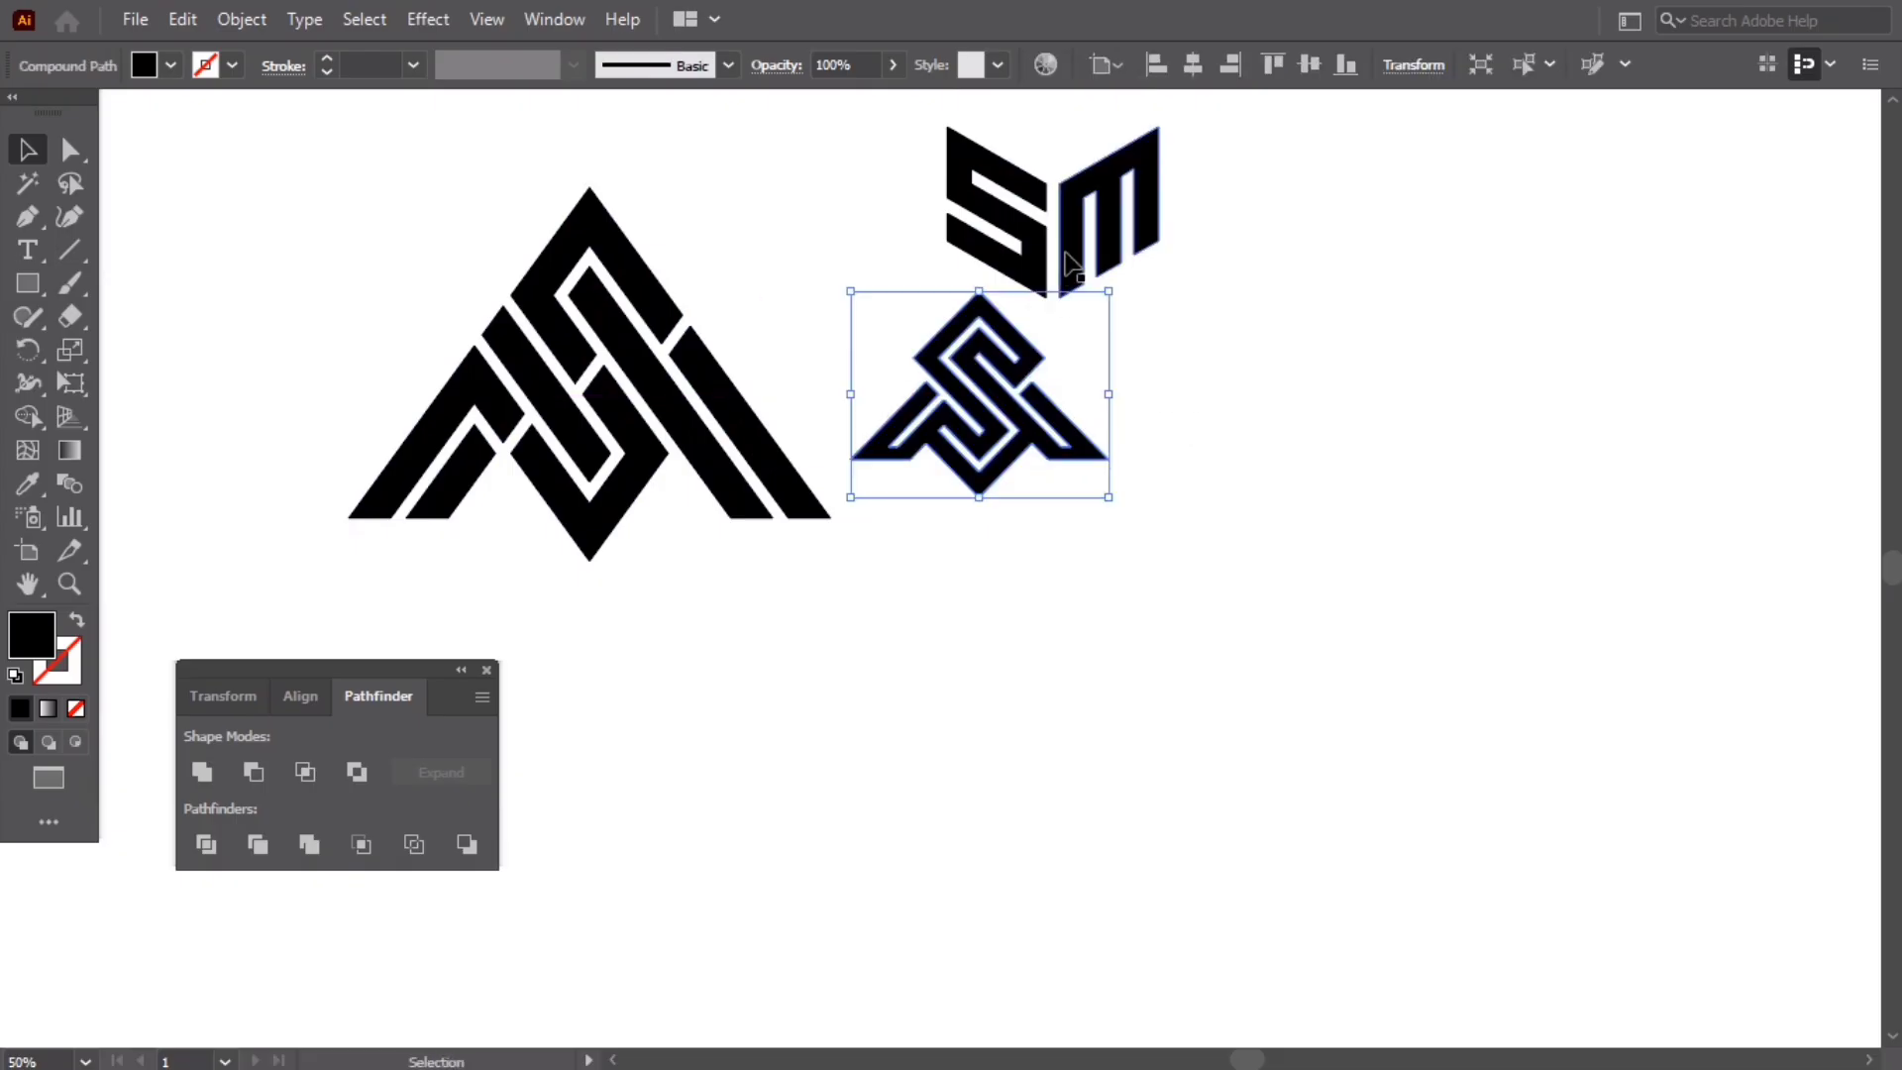
{"action": "left_click_drag", "start_coordinate": [1072, 265], "coordinate": [1400, 431]}
Step: Enlarge the interlaced logo and the SM letter mark to about the new logo's height and space them in one row
{"action": "left_click_drag", "start_coordinate": [1008, 396], "coordinate": [1093, 535]}
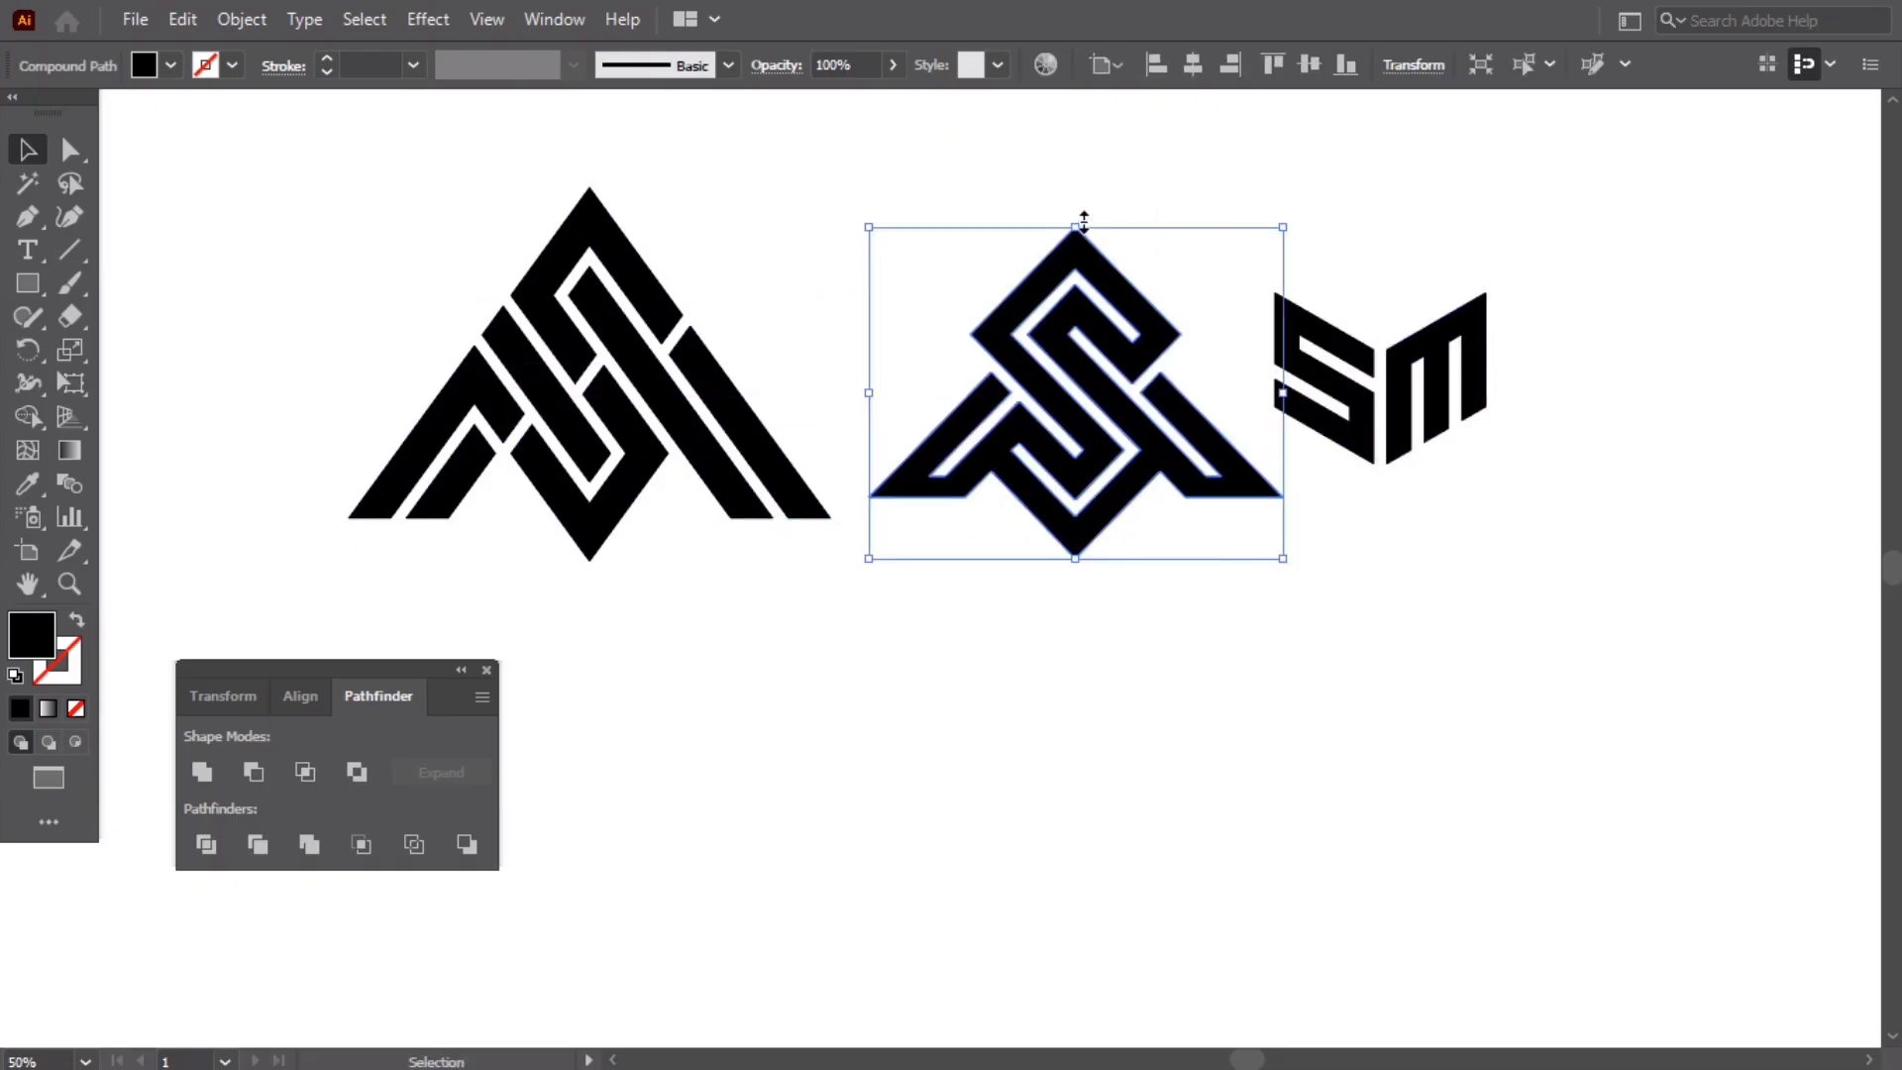
{"action": "left_click_drag", "start_coordinate": [1083, 221], "coordinate": [1083, 185]}
{"action": "left_click_drag", "start_coordinate": [1388, 461], "coordinate": [1477, 536]}
{"action": "left_click_drag", "start_coordinate": [1439, 446], "coordinate": [1494, 452]}
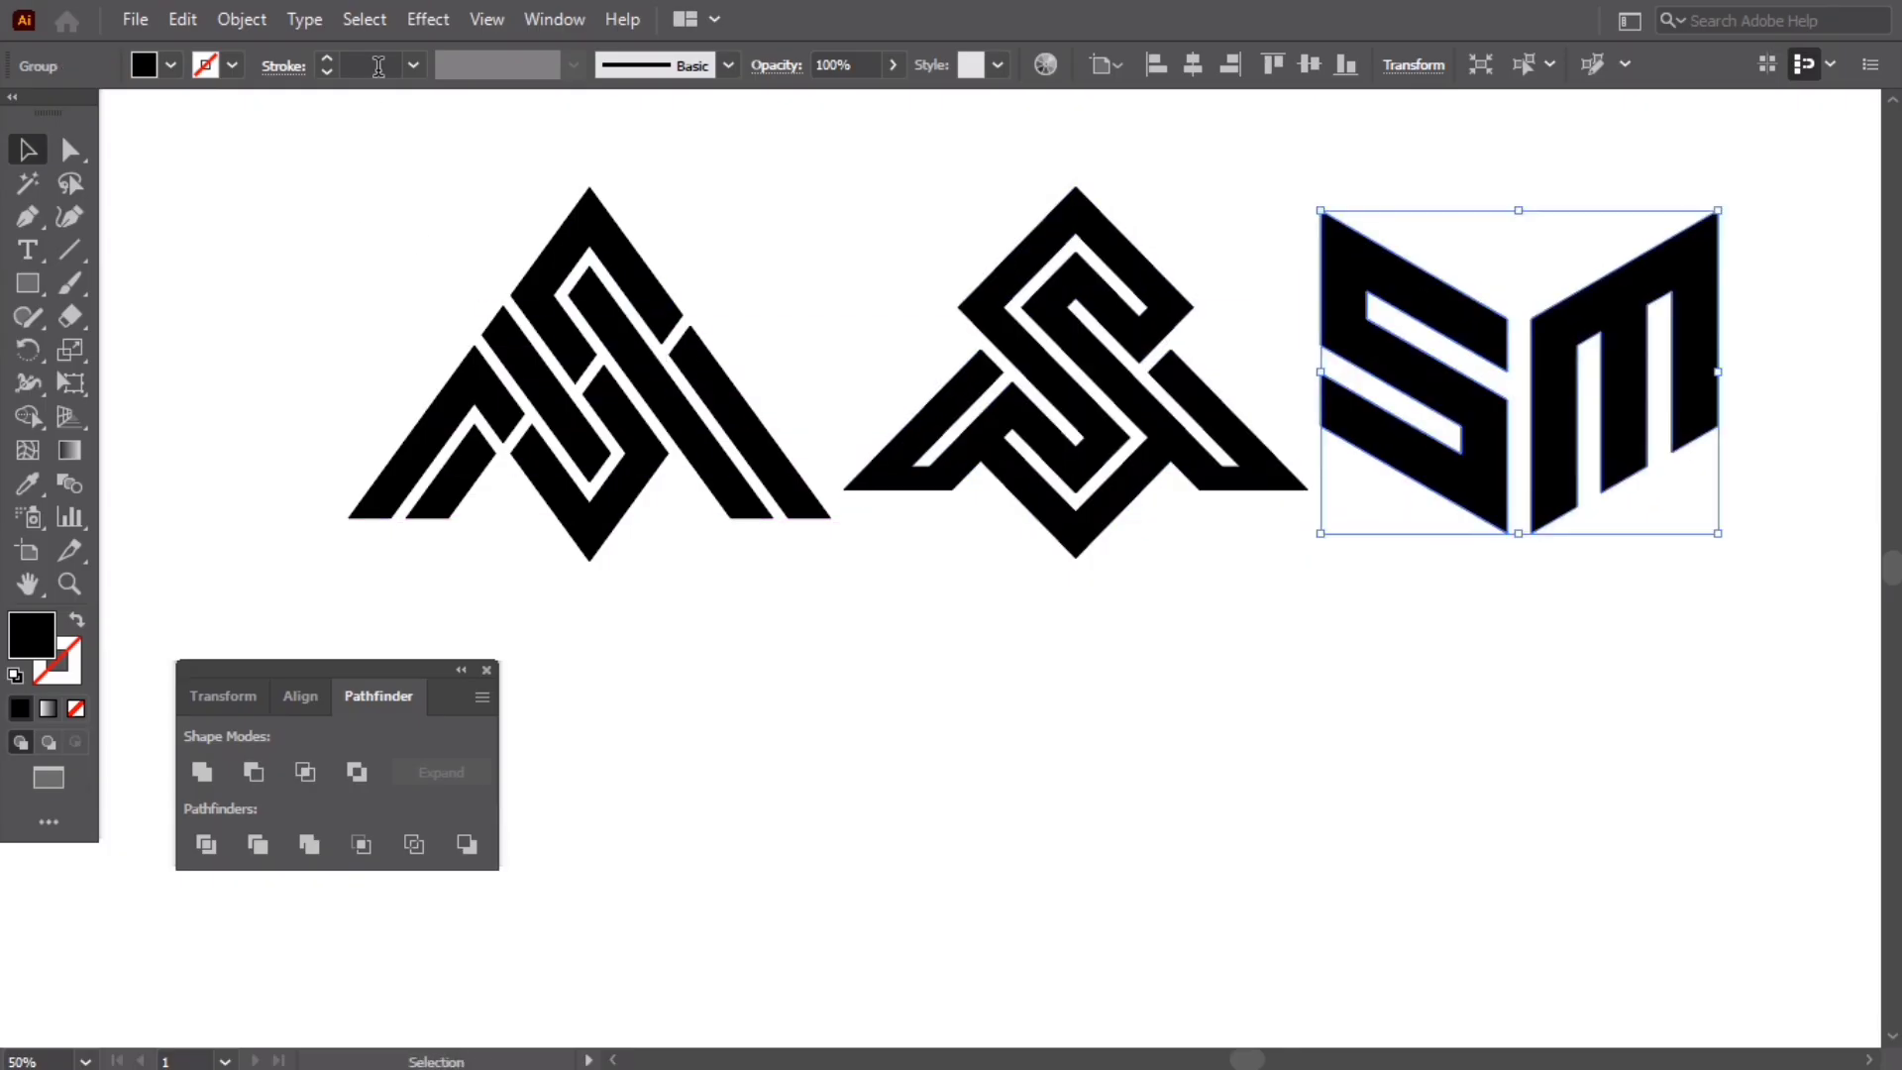
Step: Give the SM letter mark a black 8 pt stroke
{"action": "scroll", "coordinate": [382, 65], "scroll_direction": "up", "scroll_amount": 7}
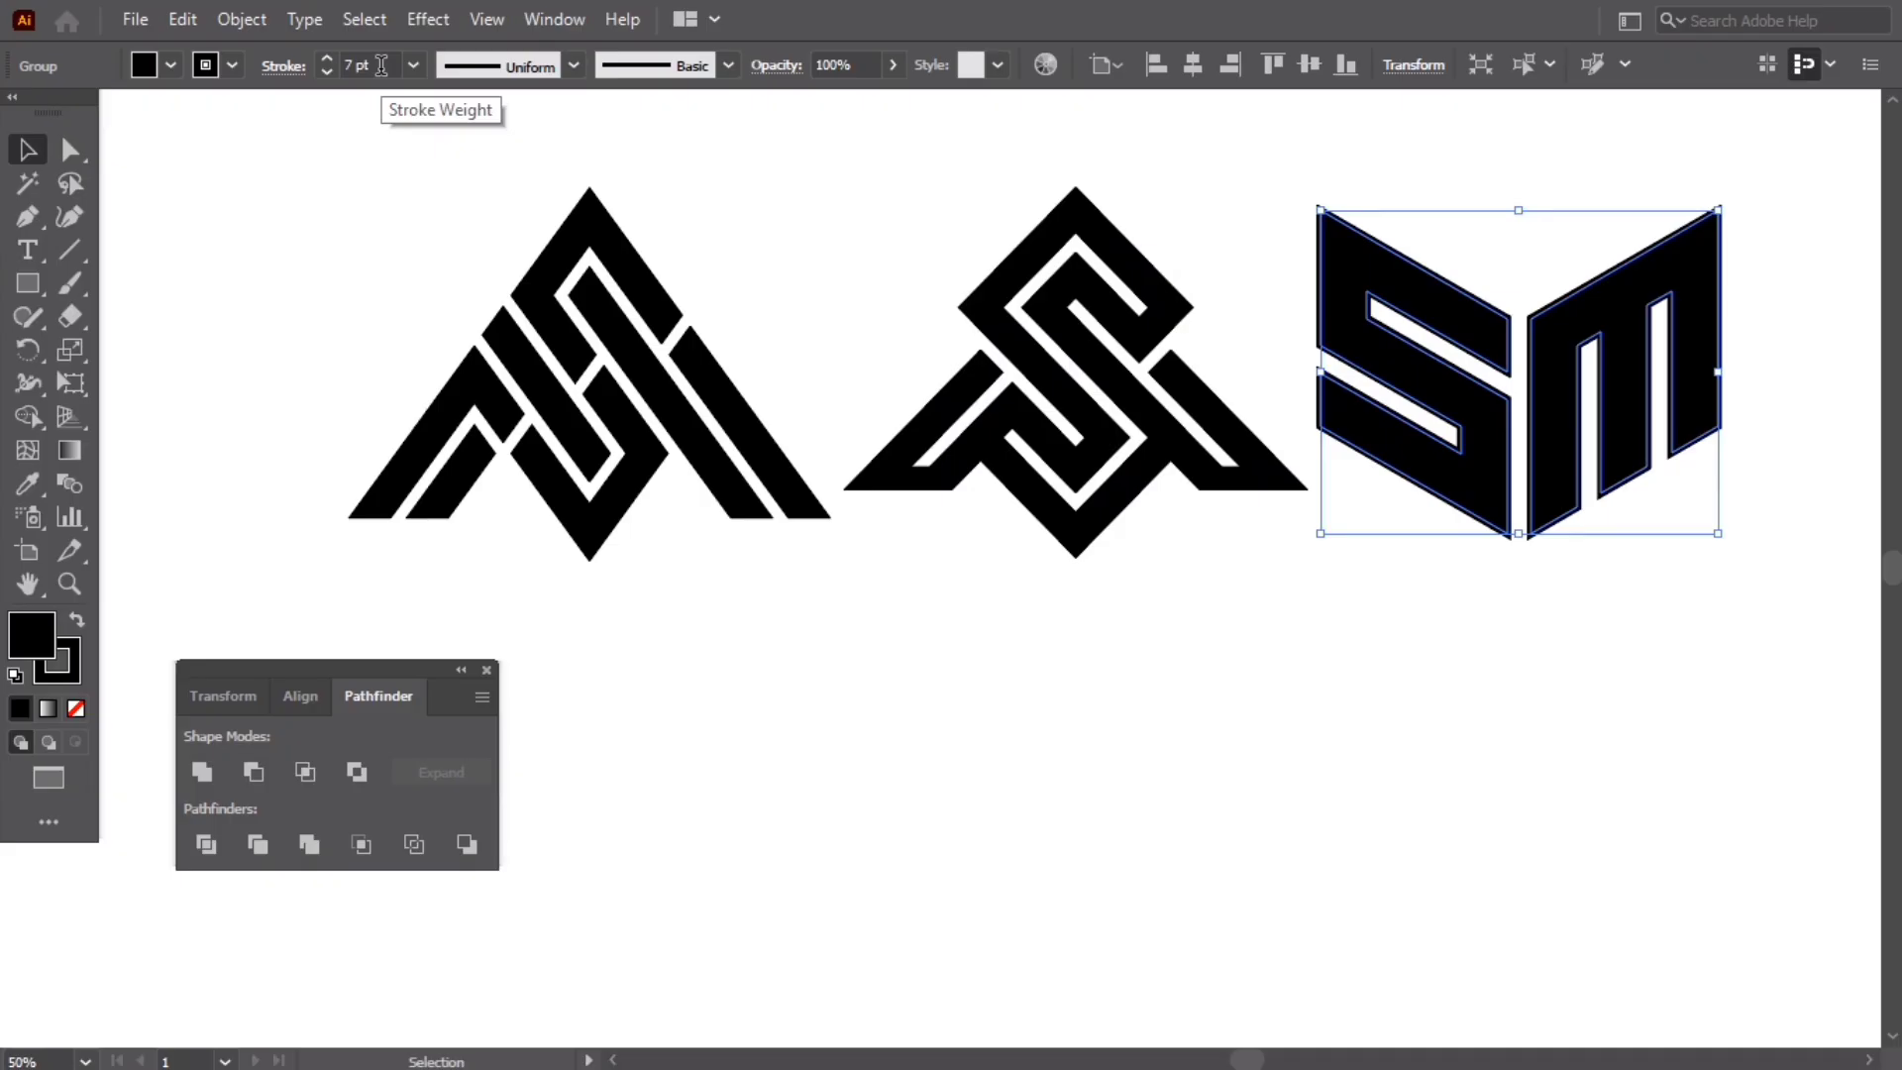
{"action": "scroll", "coordinate": [386, 66], "scroll_direction": "up", "scroll_amount": 1}
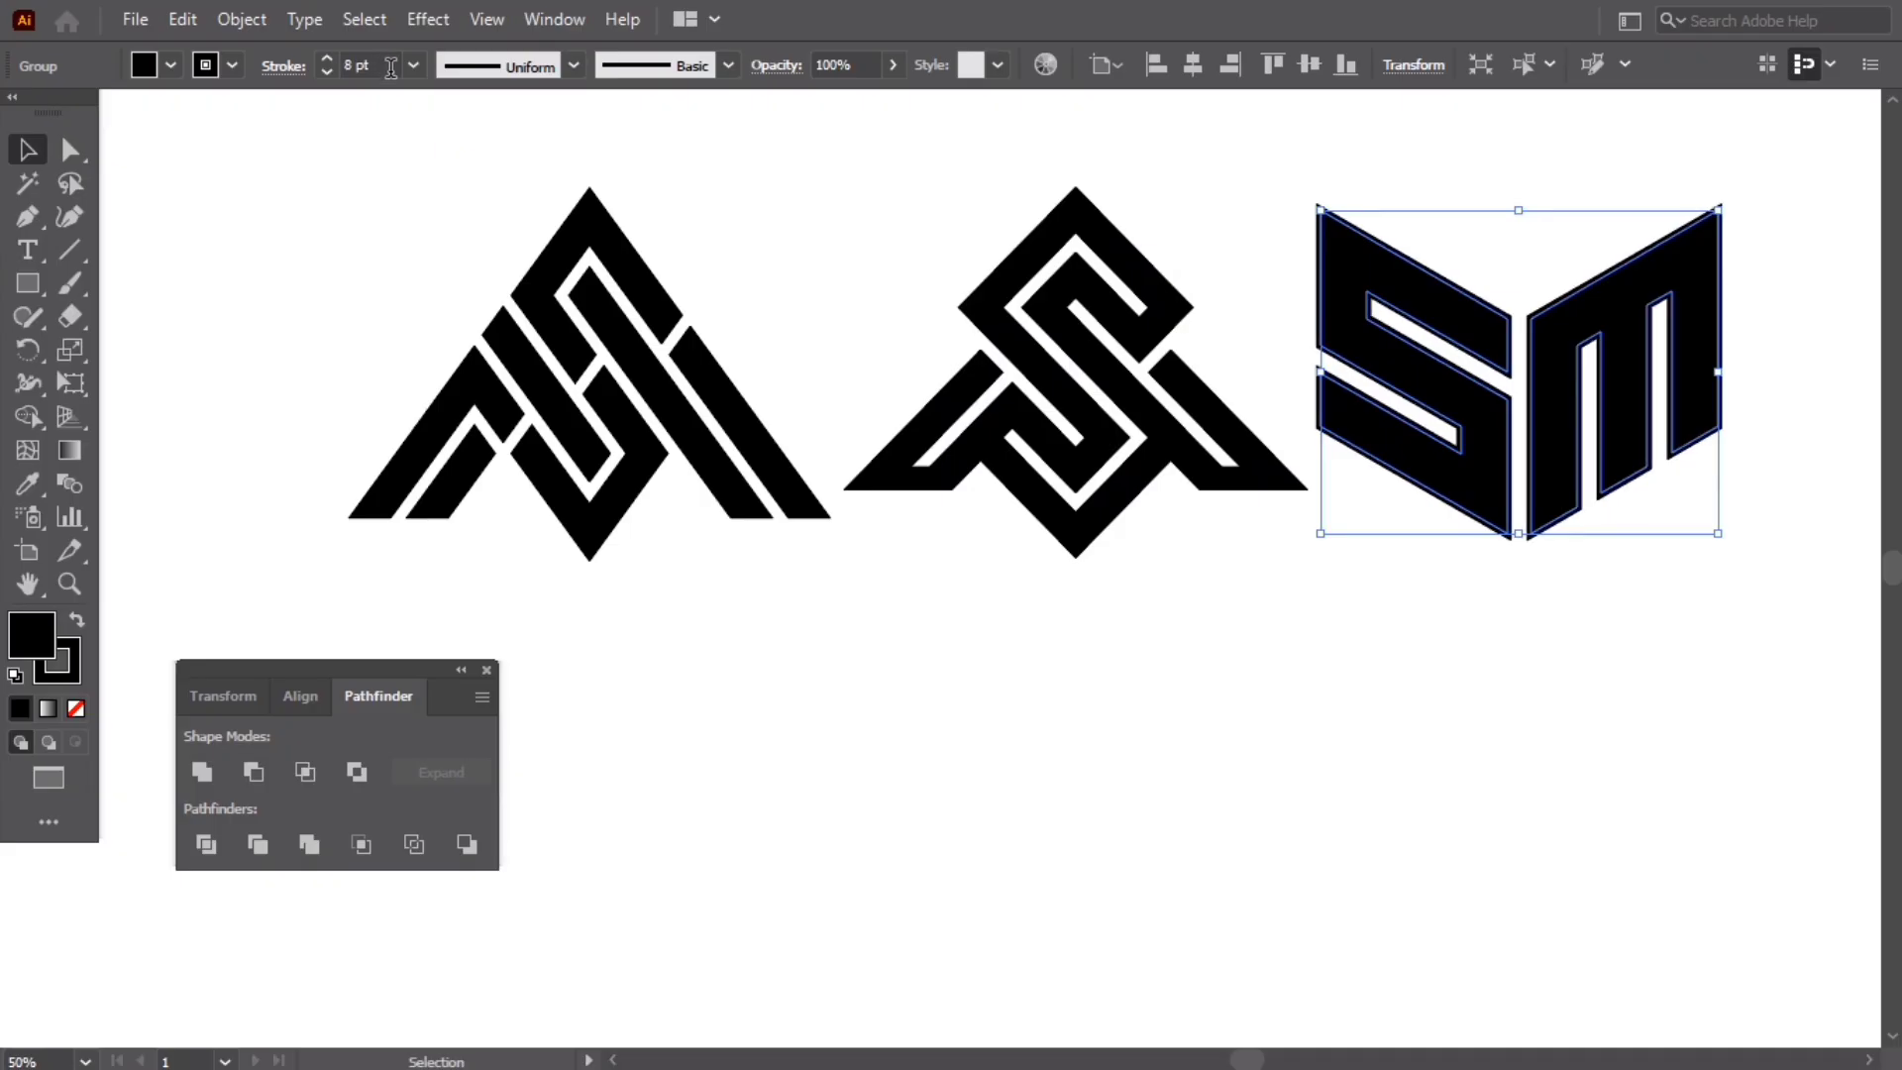
{"action": "left_click", "coordinate": [380, 169]}
{"action": "left_click_drag", "start_coordinate": [1401, 188], "coordinate": [1335, 295]}
{"action": "scroll", "coordinate": [380, 67], "scroll_direction": "down", "scroll_amount": 1}
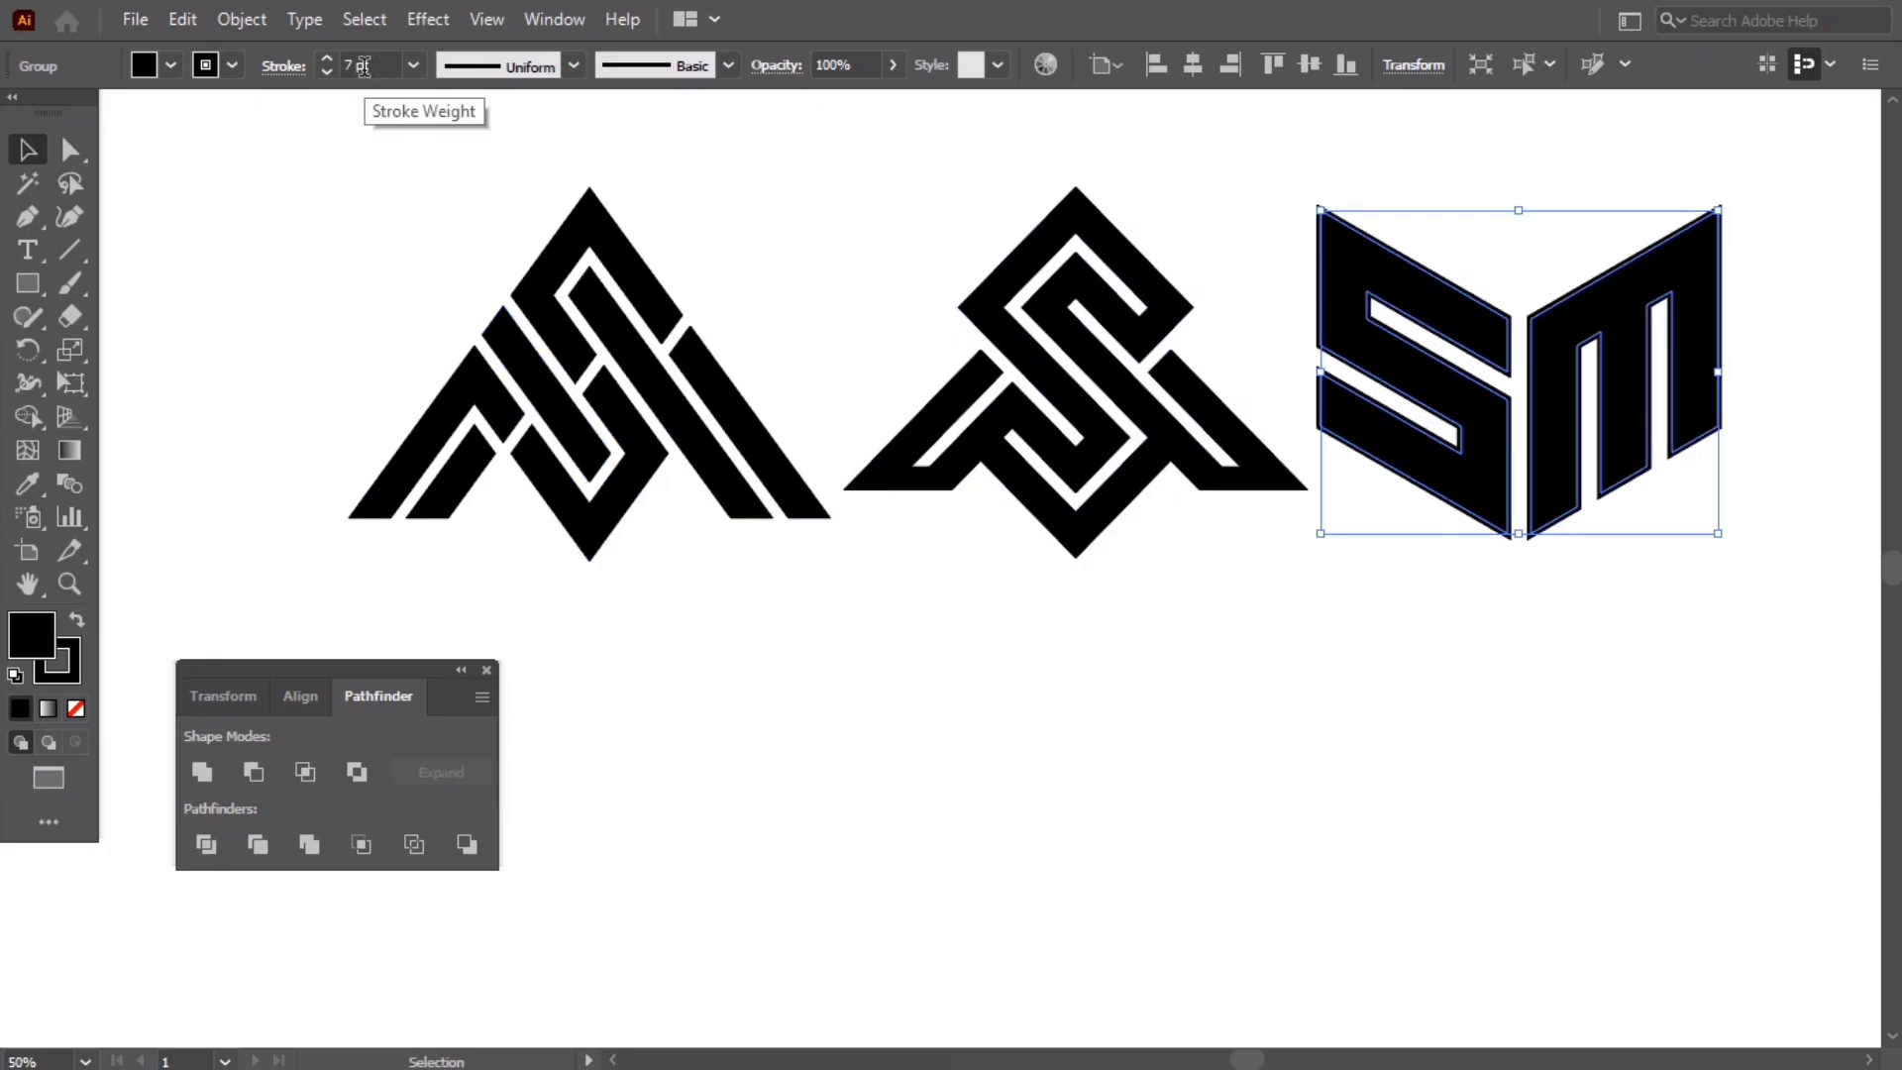
{"action": "scroll", "coordinate": [360, 66], "scroll_direction": "up", "scroll_amount": 1}
Step: Expand the SM letter mark's fill and stroke into plain shapes and deselect it
{"action": "left_click", "coordinate": [242, 19]}
{"action": "left_click", "coordinate": [358, 338]}
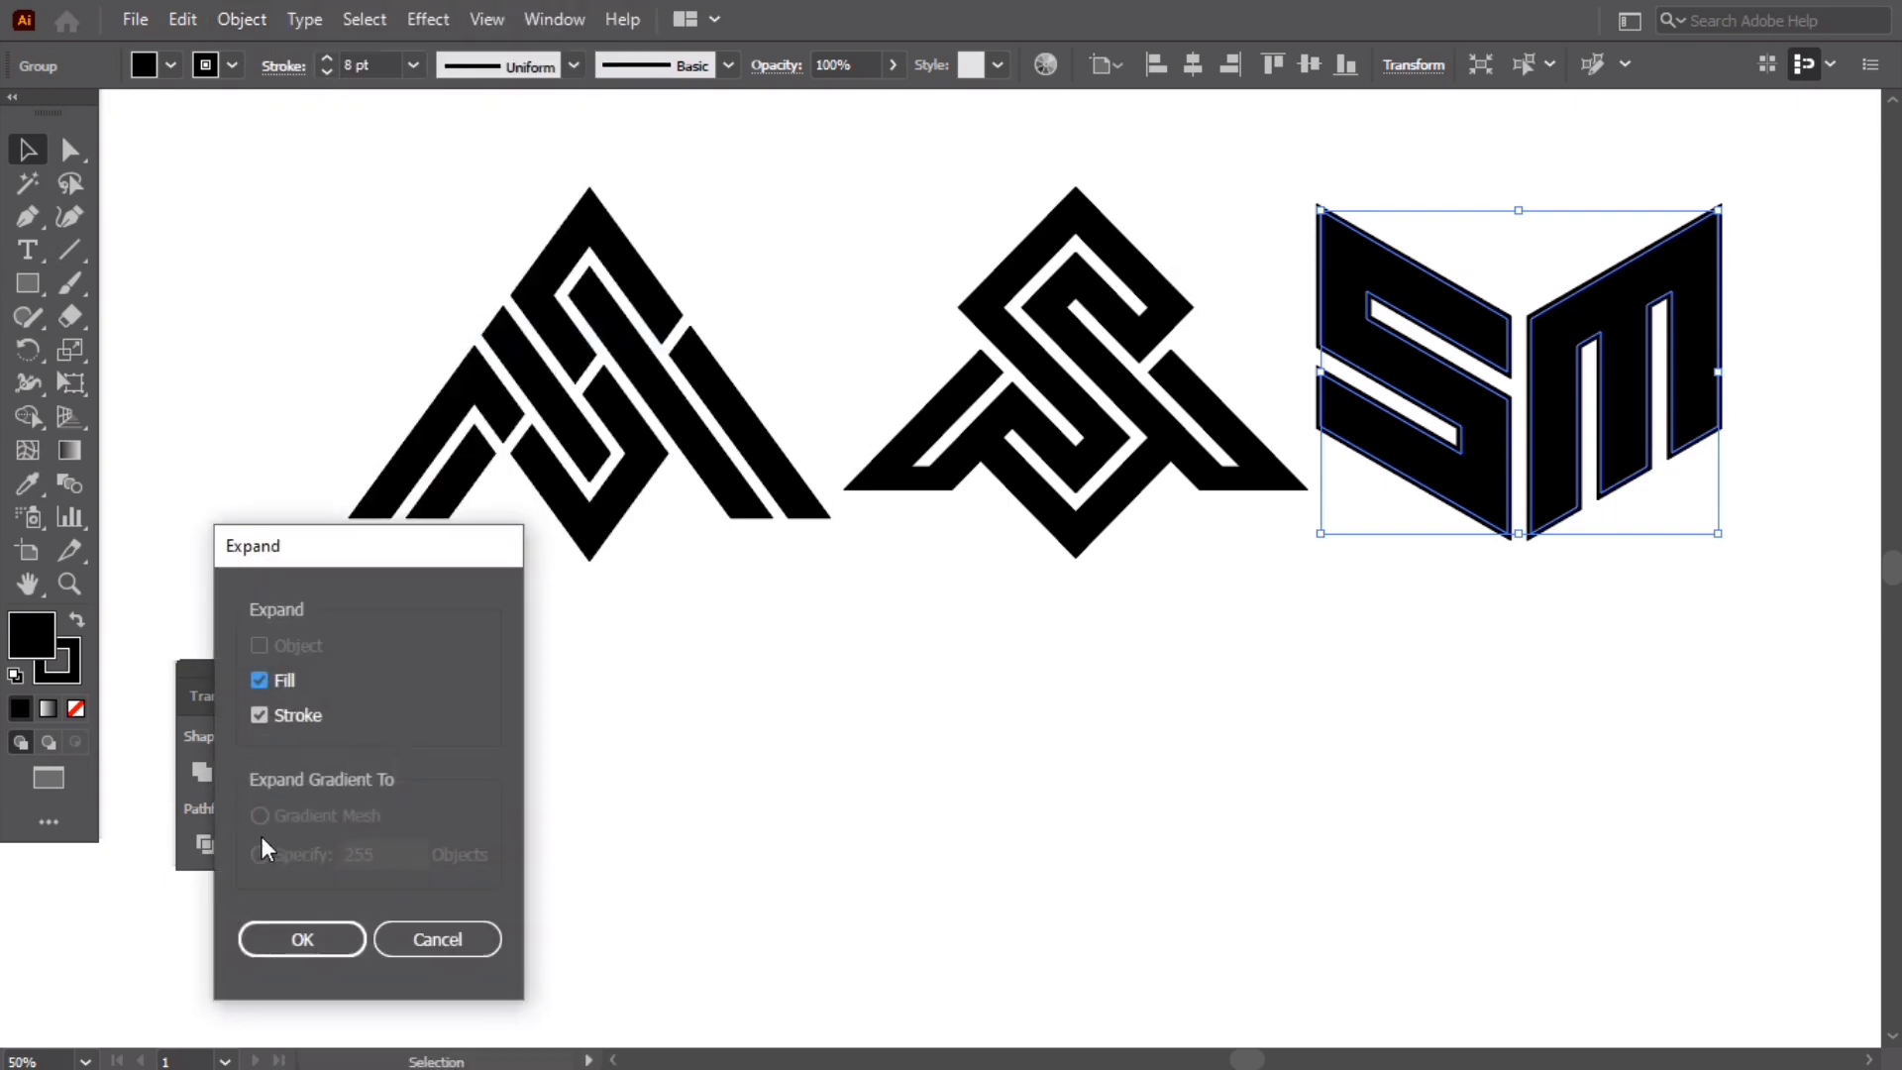
{"action": "left_click", "coordinate": [280, 940]}
{"action": "left_click", "coordinate": [779, 845]}
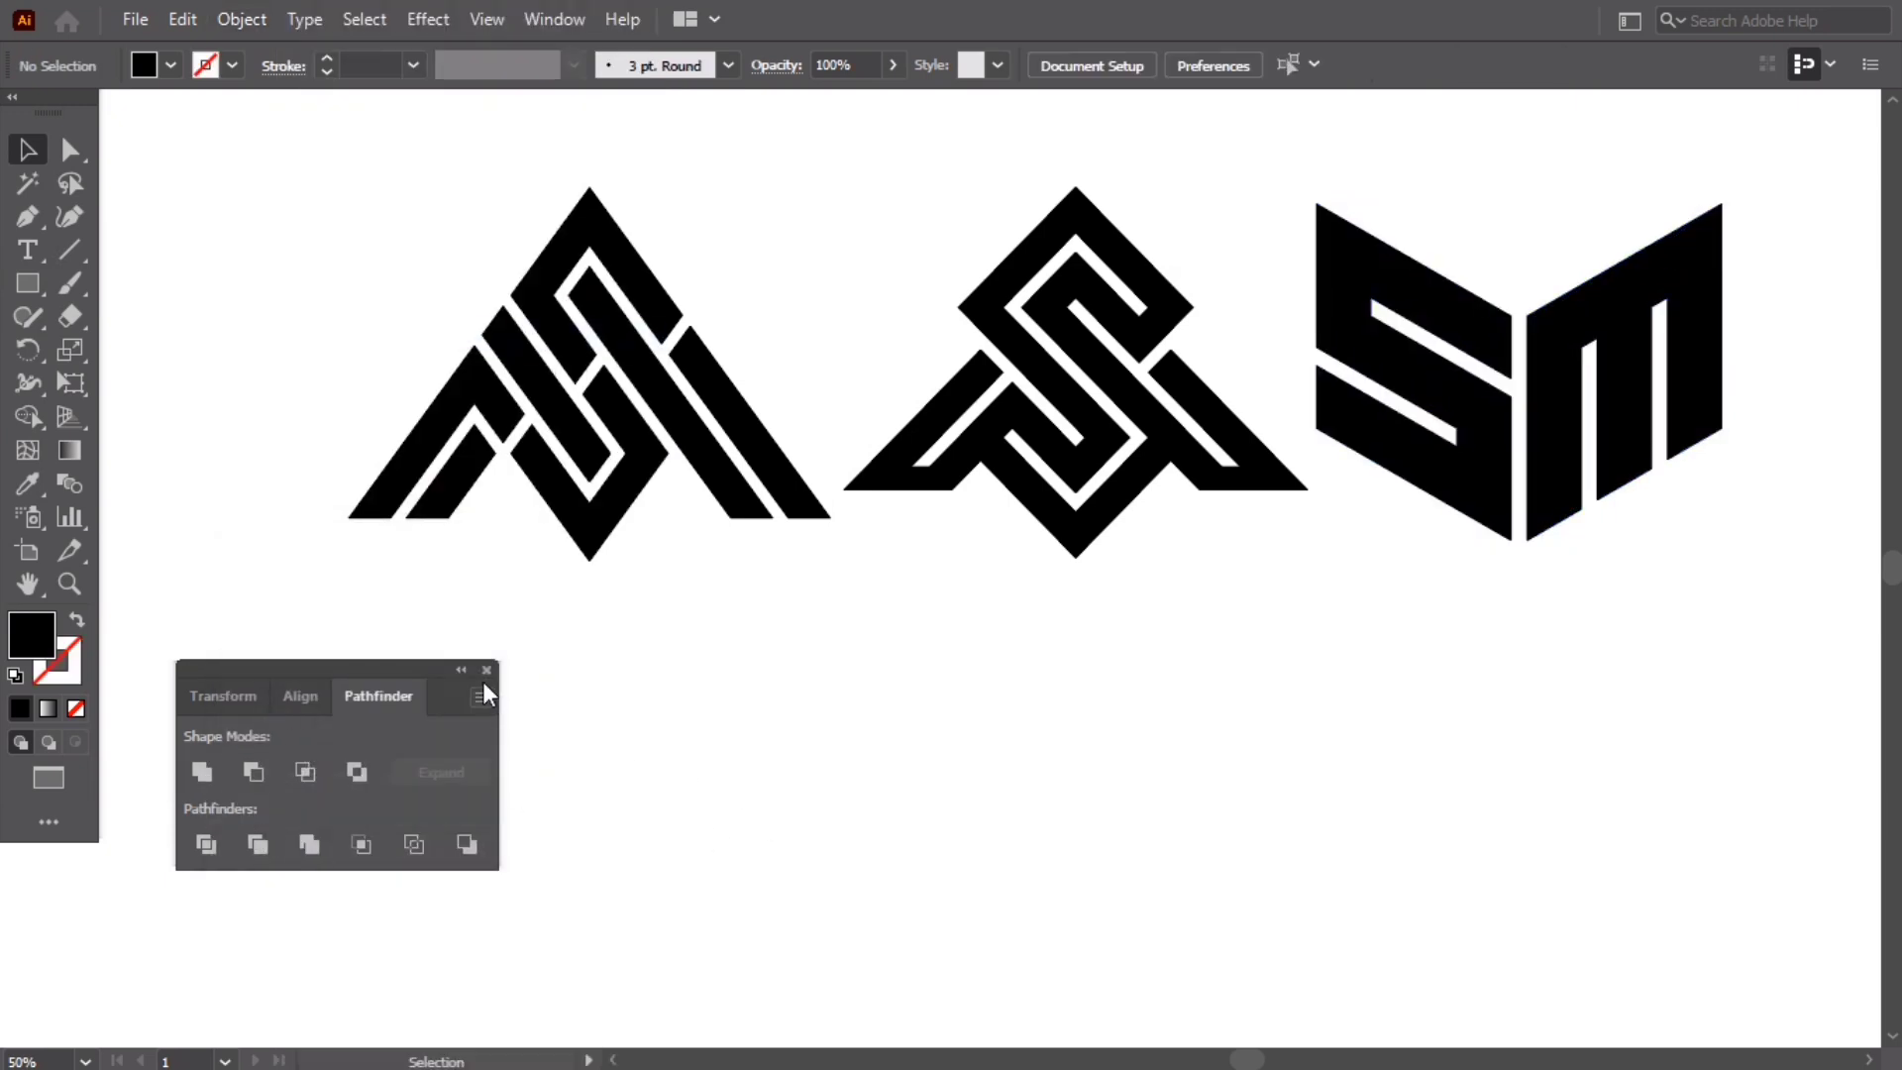
Step: Close Pathfinder and move all three logos together down to the middle of the canvas
{"action": "left_click", "coordinate": [486, 670]}
{"action": "left_click_drag", "start_coordinate": [723, 540], "coordinate": [1147, 565]}
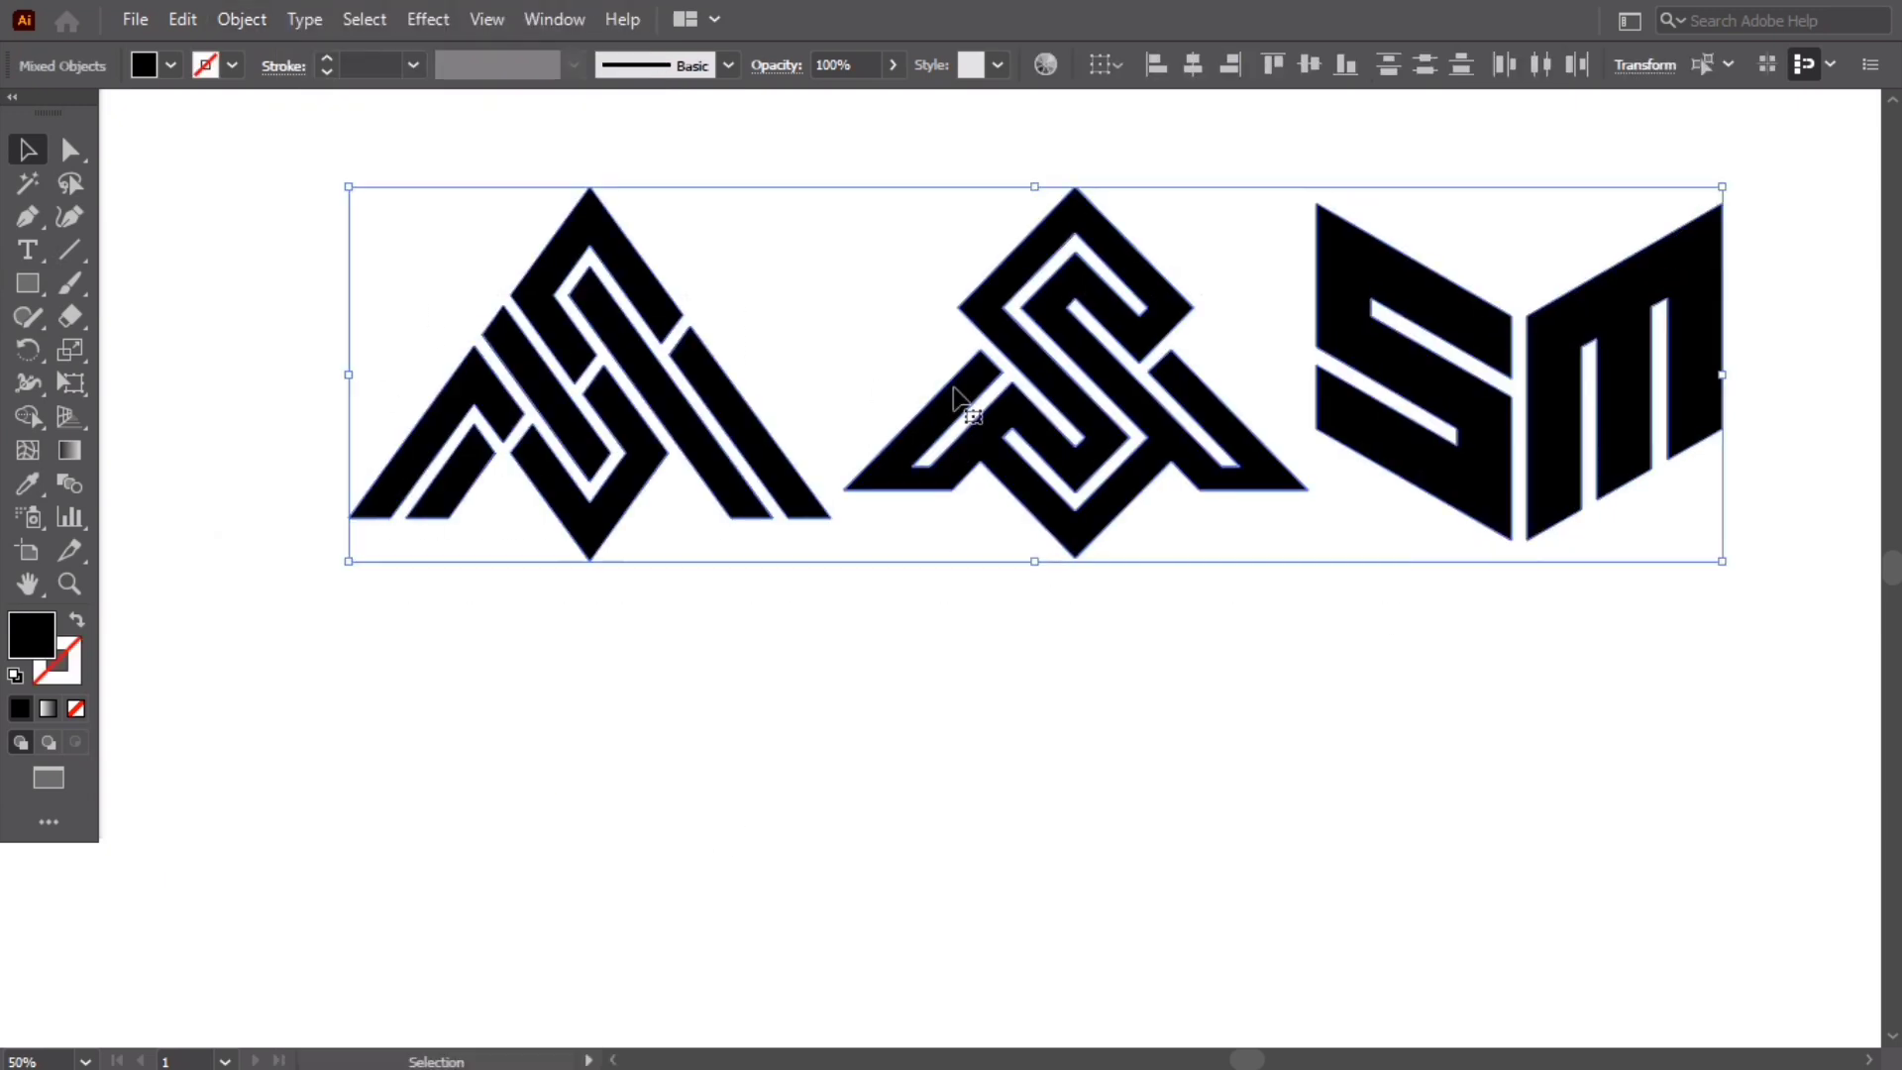
{"action": "left_click_drag", "start_coordinate": [966, 396], "coordinate": [907, 582]}
{"action": "left_click", "coordinate": [437, 175]}
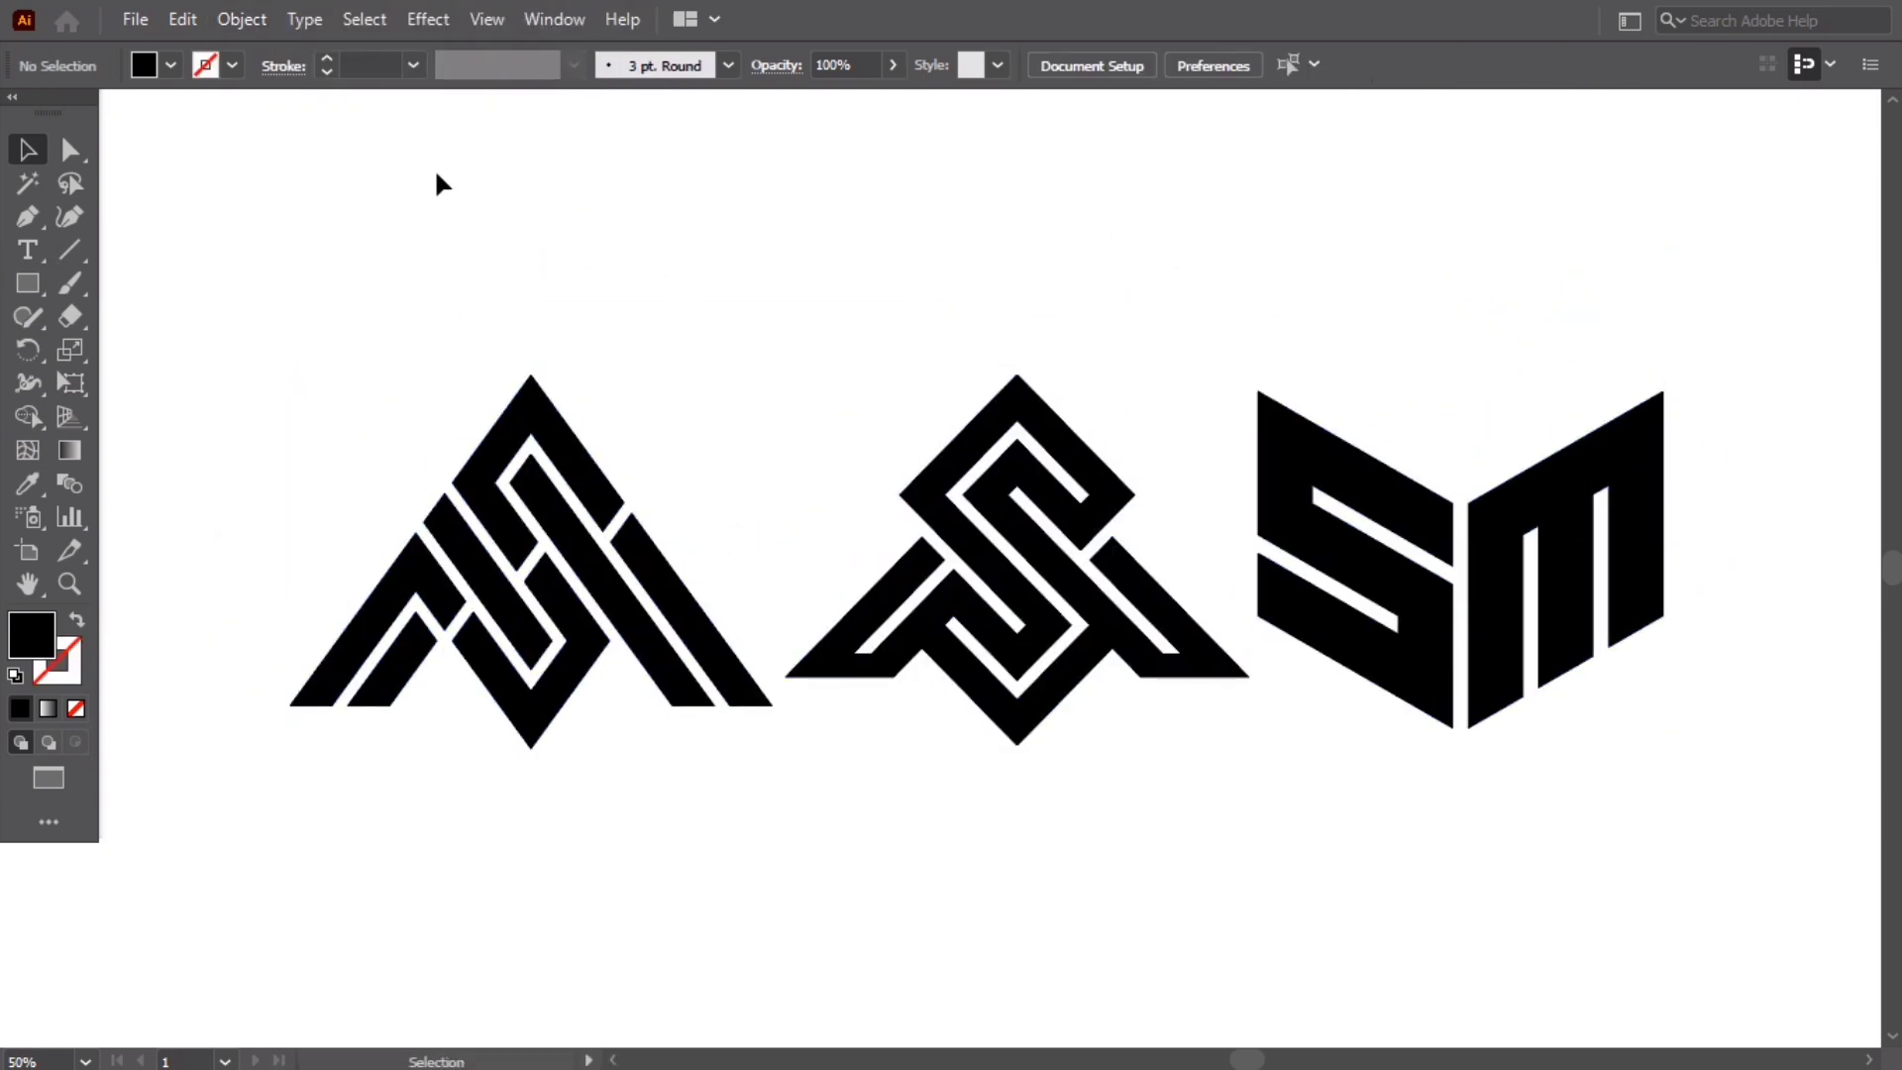